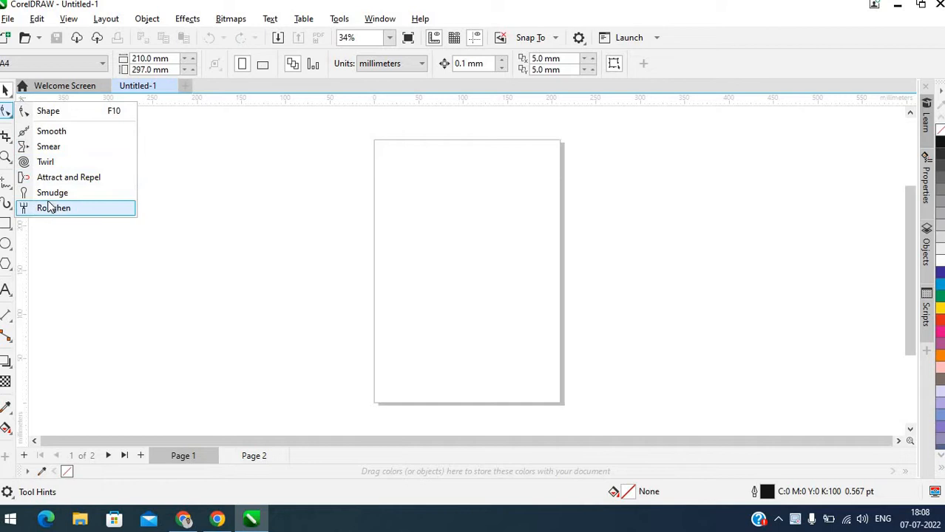
Draw a circle about 128 mm in diameter on the upper part of the page.
left_click(9, 138)
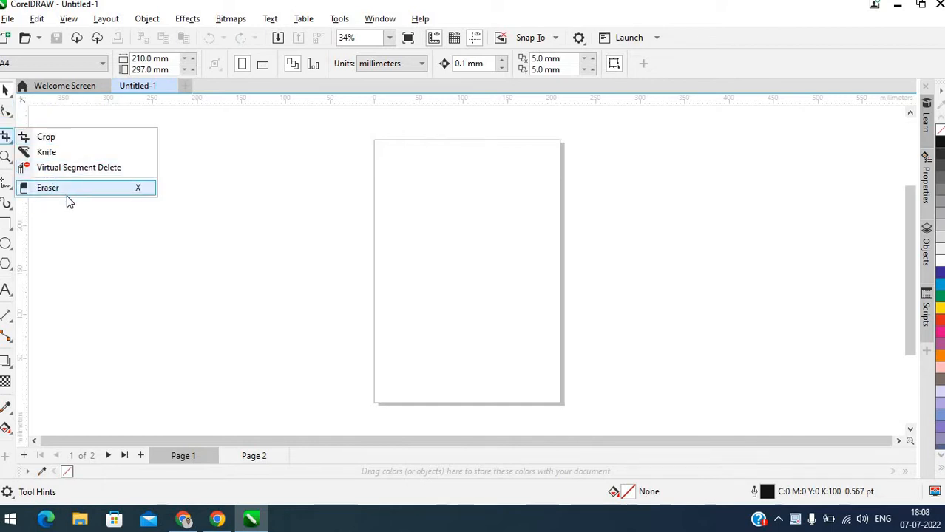
left_click(5, 243)
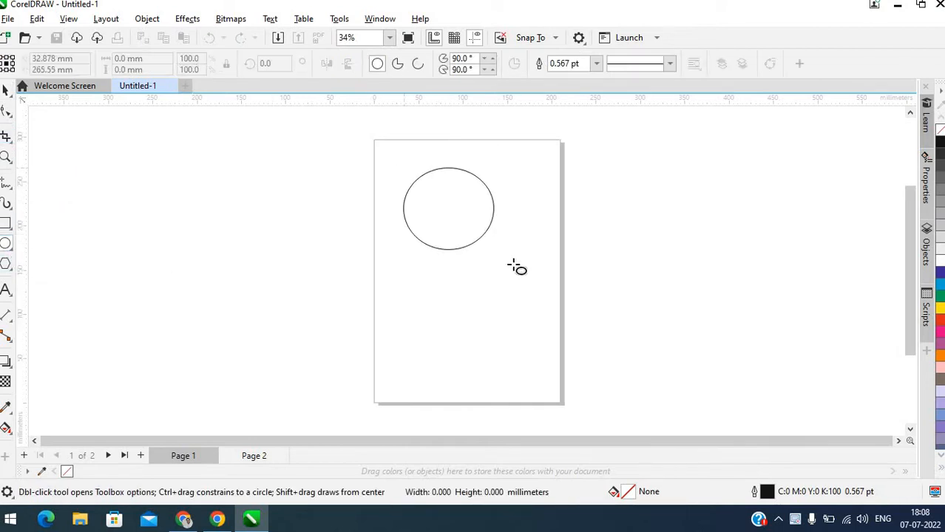
left_click_drag(515, 267, 519, 284)
Draw a rectangle about 166 mm wide and 84 mm high below the circle.
left_click(8, 113)
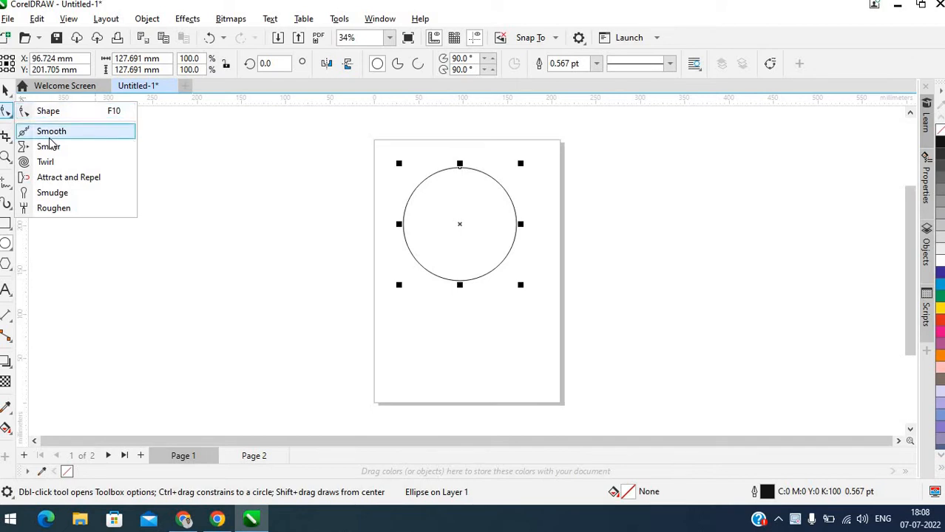
left_click(94, 133)
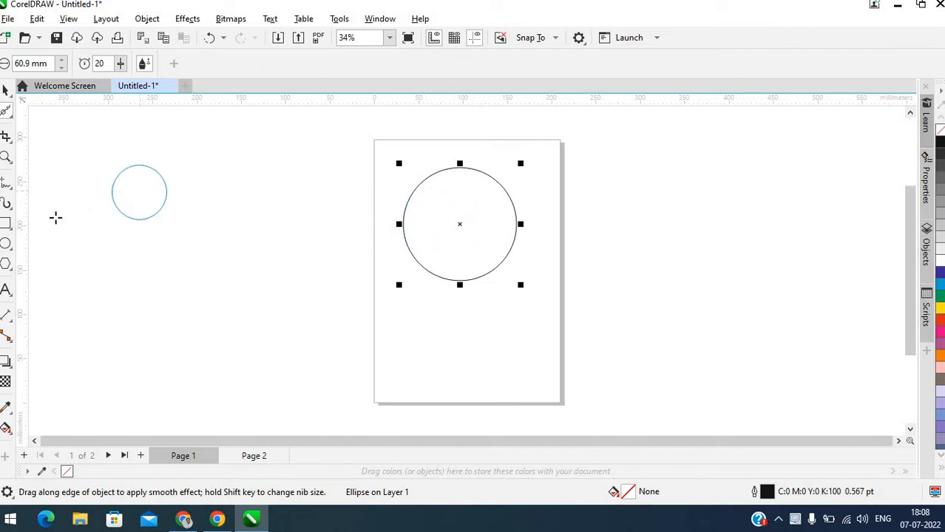
key("F6")
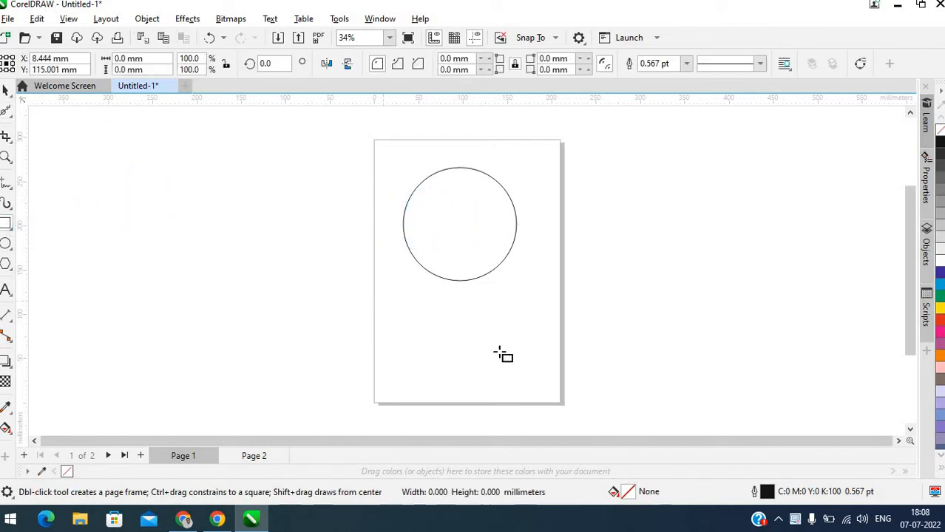
left_click(444, 346)
Round the rectangle's upper-left corner with the Smooth tool at a 60.9 mm nib size and rate 20.
left_click(7, 110)
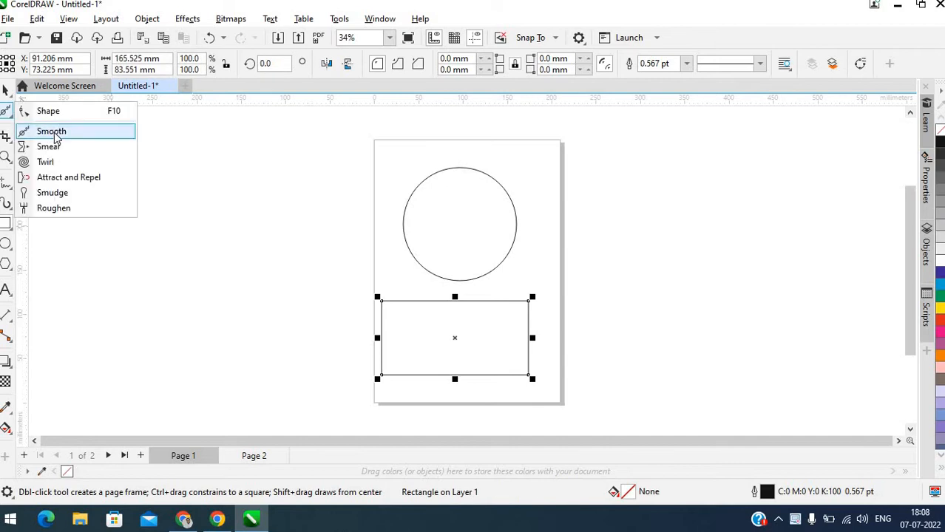
scroll(375, 320, "up", 4)
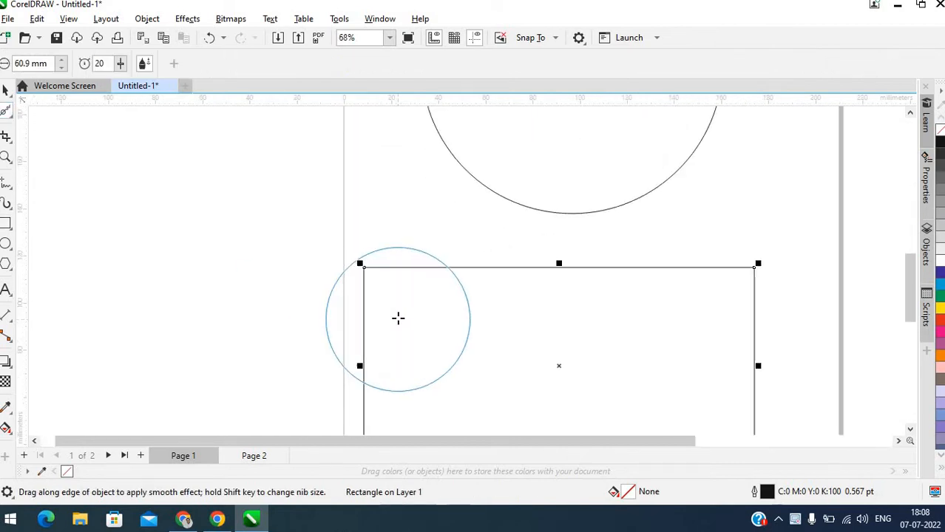
scroll(381, 284, "up", 2)
mouse_move(342, 259)
left_mouse_down()
mouse_move(447, 322)
mouse_move(468, 324)
mouse_move(456, 340)
mouse_move(466, 331)
mouse_move(341, 257)
mouse_move(350, 208)
mouse_move(331, 233)
mouse_move(327, 297)
mouse_move(294, 319)
mouse_move(308, 248)
mouse_move(399, 259)
mouse_move(473, 329)
mouse_move(495, 371)
mouse_move(381, 252)
mouse_move(362, 255)
mouse_move(445, 282)
mouse_move(414, 266)
left_mouse_up()
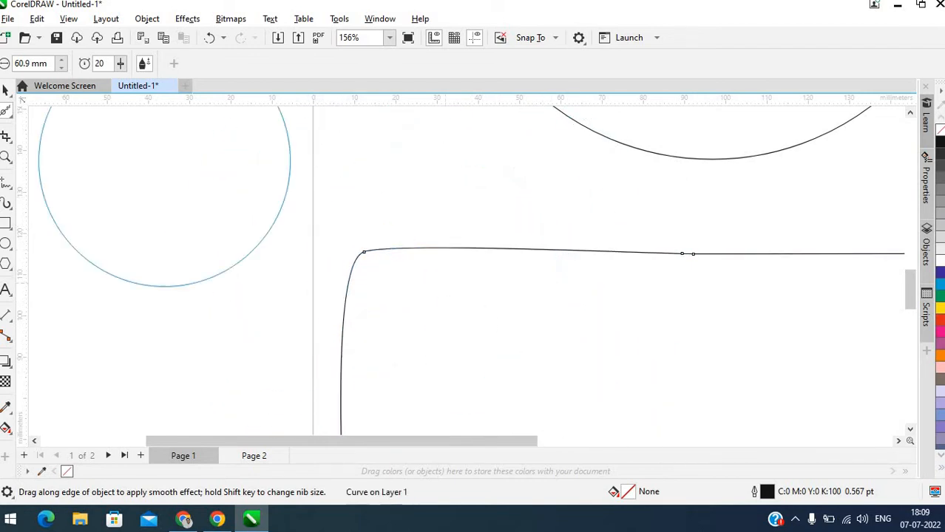
Set the Smooth nib to 25 mm and the rate to 31, and smooth the upper-left corner and adjoining top edge again.
scroll(55, 68, "down", 1)
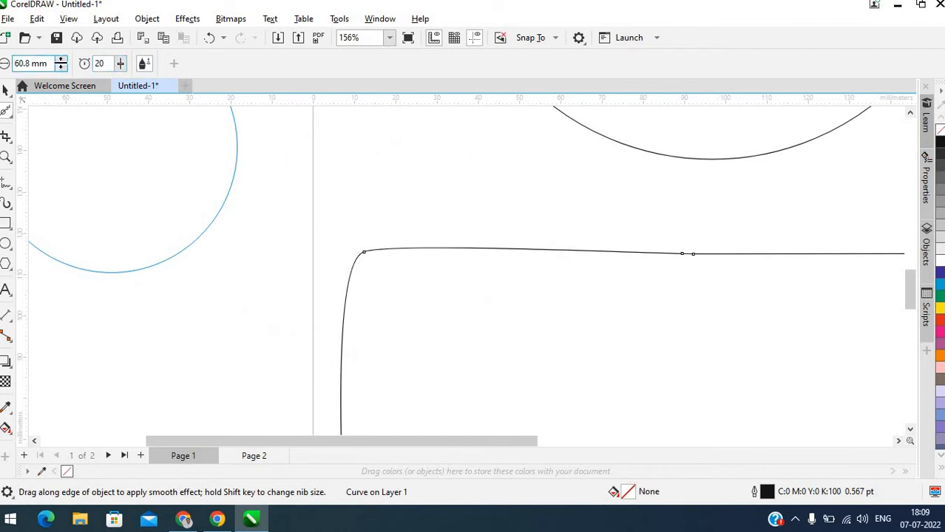
left_click_drag(59, 175, 66, 222)
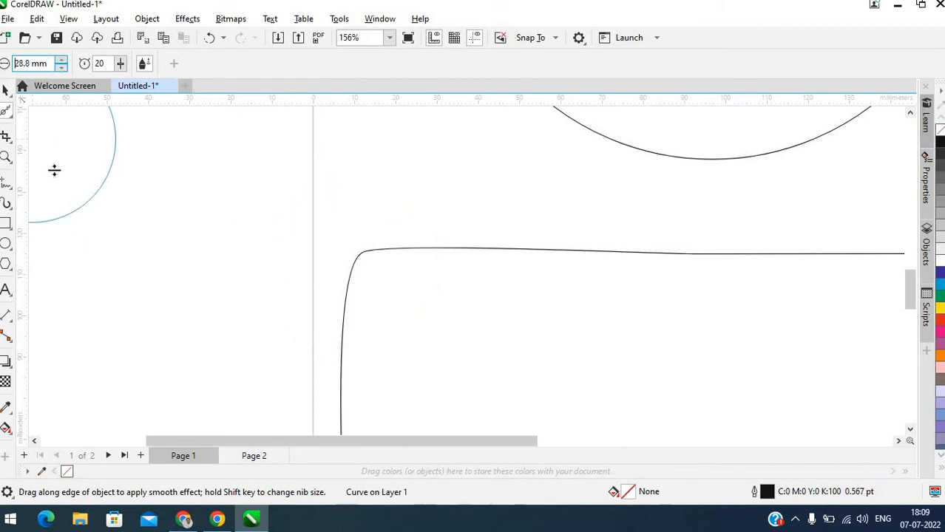
left_click_drag(54, 170, 55, 185)
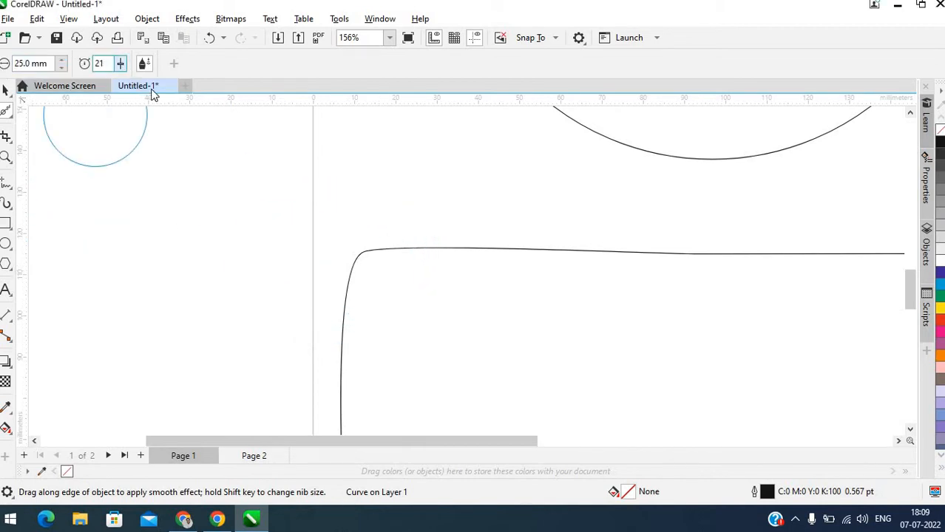
left_click(121, 66)
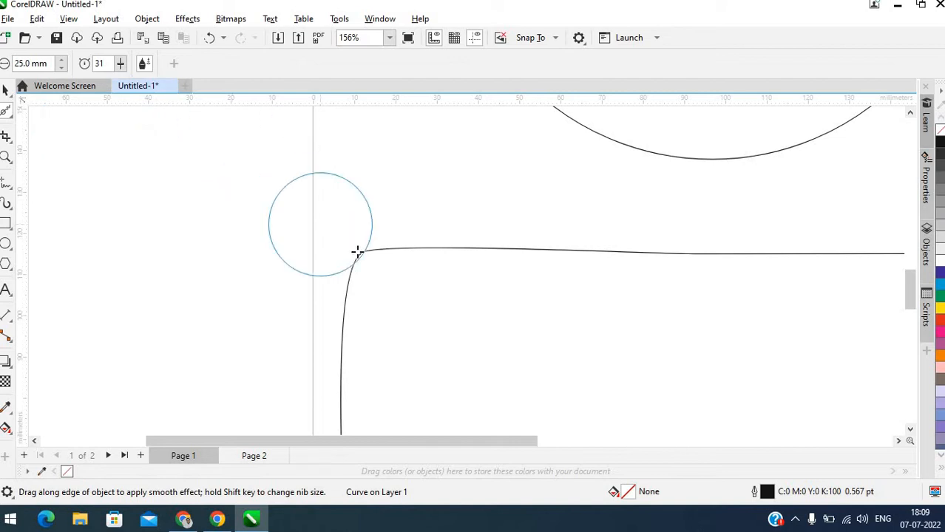
mouse_move(372, 255)
left_mouse_down()
mouse_move(427, 252)
mouse_move(343, 270)
mouse_move(457, 249)
mouse_move(290, 282)
mouse_move(436, 263)
mouse_move(371, 269)
mouse_move(374, 254)
mouse_move(587, 223)
mouse_move(459, 255)
left_mouse_up()
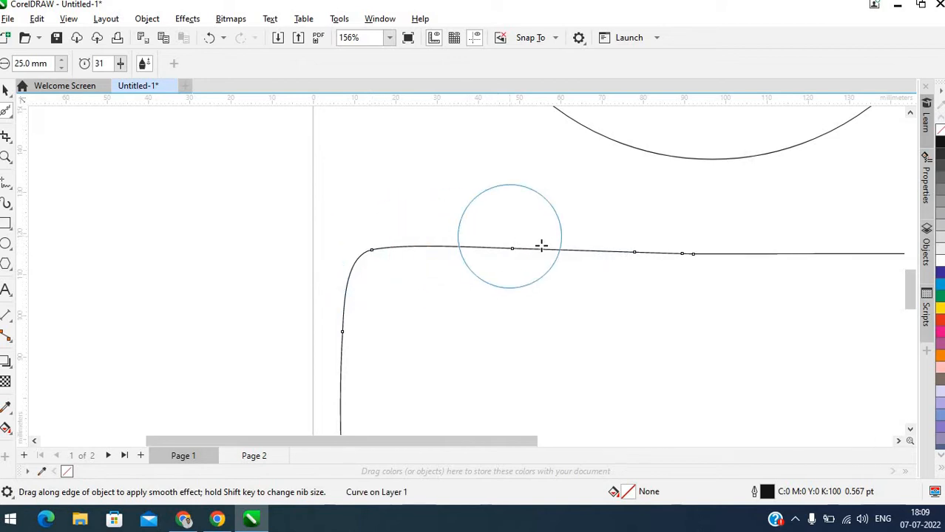
Smear the rectangle's left and top edges inward near the upper-left corner with a 25 mm nib and pressure 46.
left_click(8, 116)
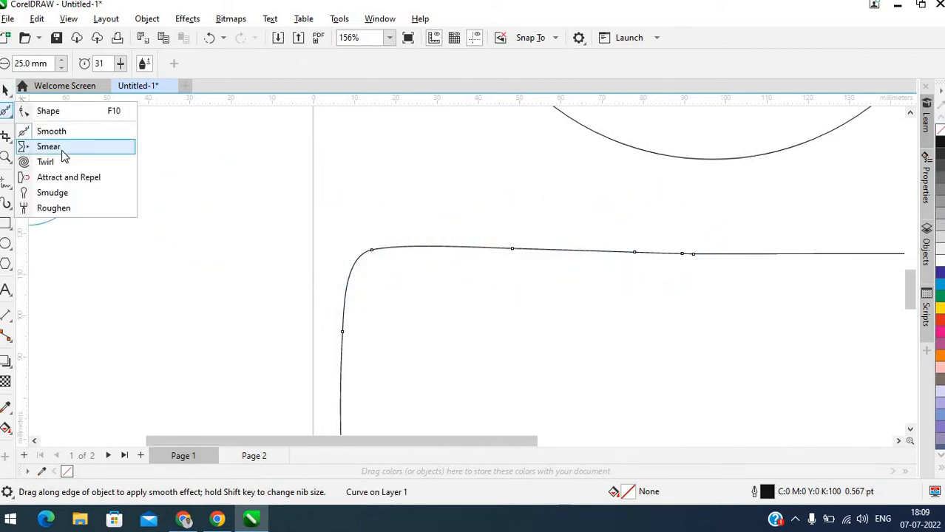
mouse_move(340, 347)
left_mouse_down()
mouse_move(341, 337)
mouse_move(542, 327)
left_mouse_up()
left_click_drag(373, 224, 546, 381)
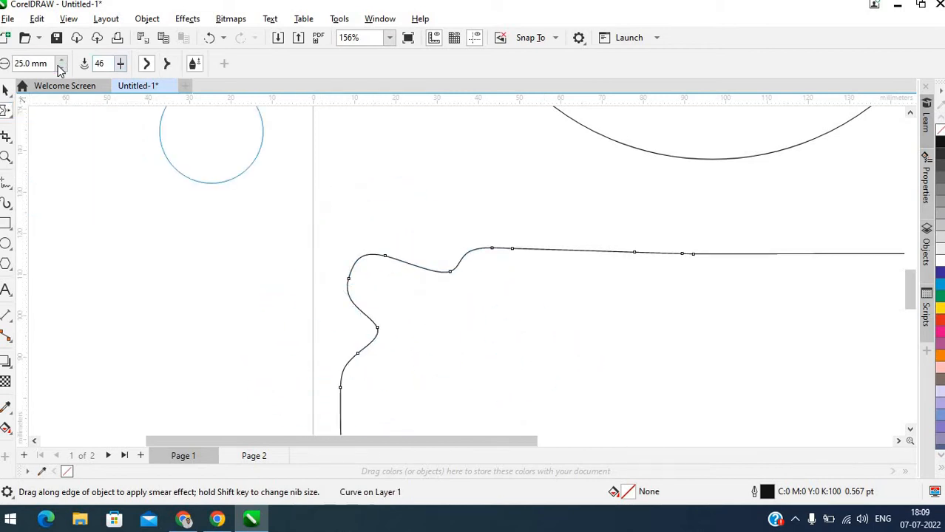
Smear two more dips into the top edge with a 33.4 mm nib, raising the pressure to 91 for the second.
mouse_move(508, 219)
left_mouse_down()
mouse_move(532, 363)
mouse_move(521, 377)
left_mouse_up()
left_click(121, 64)
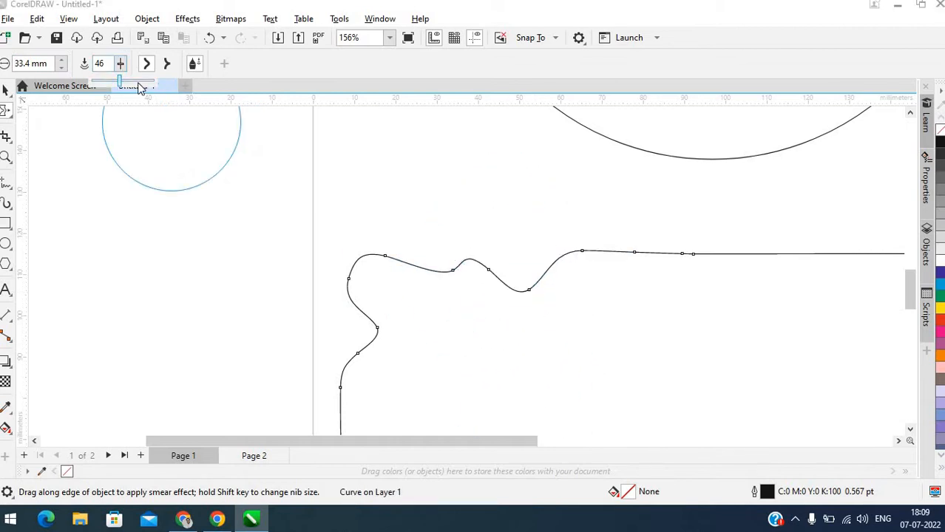
mouse_move(612, 168)
left_mouse_down()
mouse_move(653, 466)
mouse_move(619, 304)
left_mouse_up()
Smear two pointed notches into the right half of the top edge with pointy smear, and a deep rounded dip between them with smooth smear.
scroll(619, 305, "down", 3)
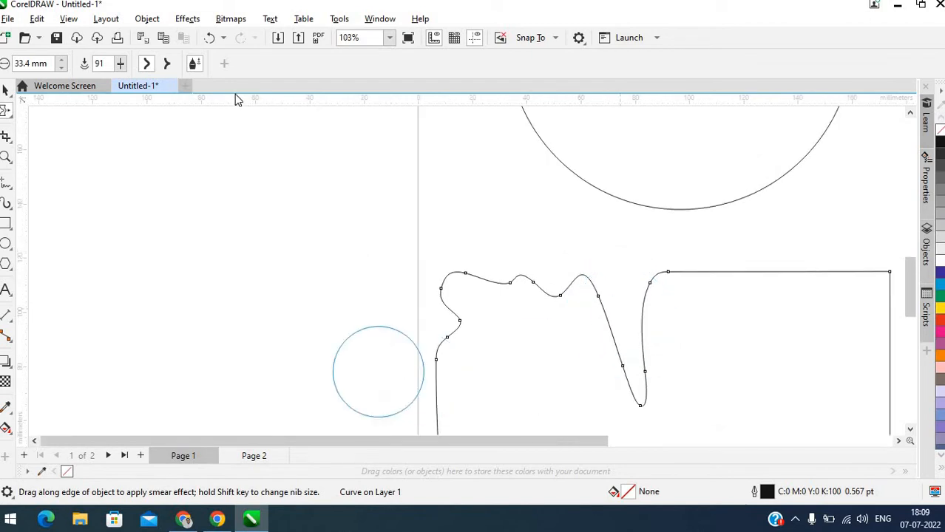
left_click(167, 65)
mouse_move(675, 249)
left_mouse_down()
mouse_move(764, 395)
mouse_move(771, 284)
mouse_move(759, 245)
mouse_move(806, 383)
left_mouse_up()
left_click(146, 64)
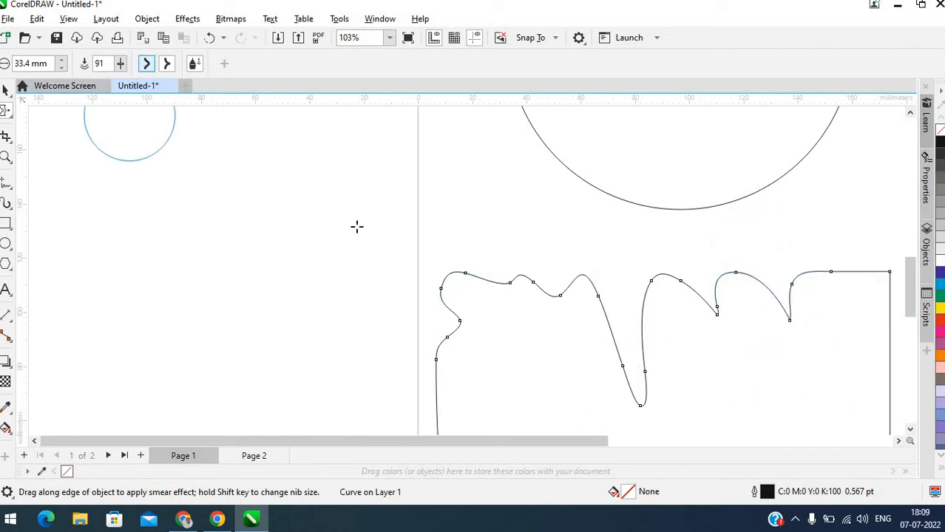
left_click_drag(695, 274, 745, 415)
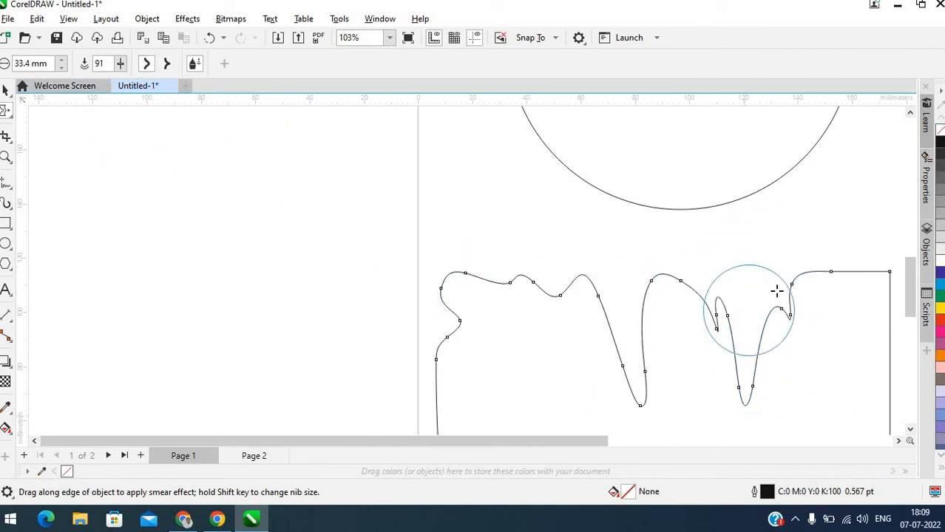
Draw a thin horizontal rectangle about 116 mm wide and 4 mm high beside the page's left edge.
left_click(6, 110)
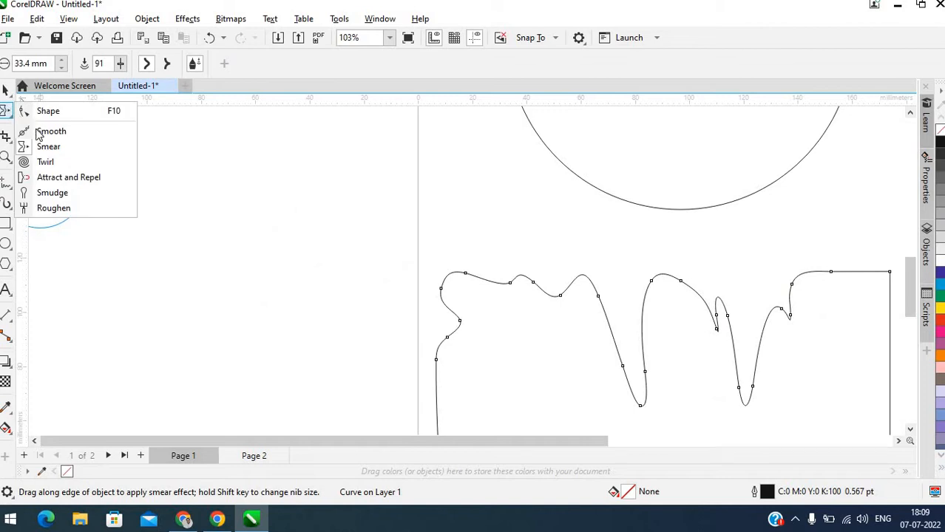
left_click(5, 223)
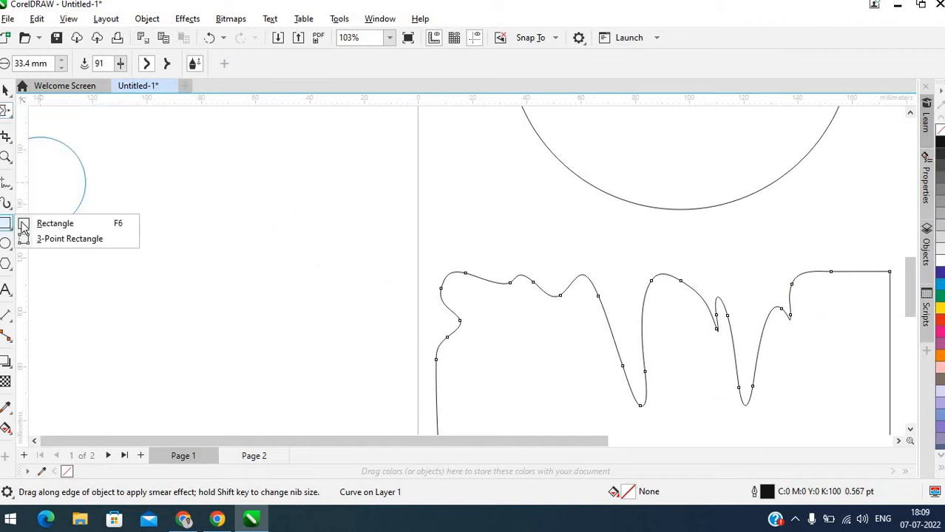
left_click(41, 223)
left_click_drag(86, 220, 400, 230)
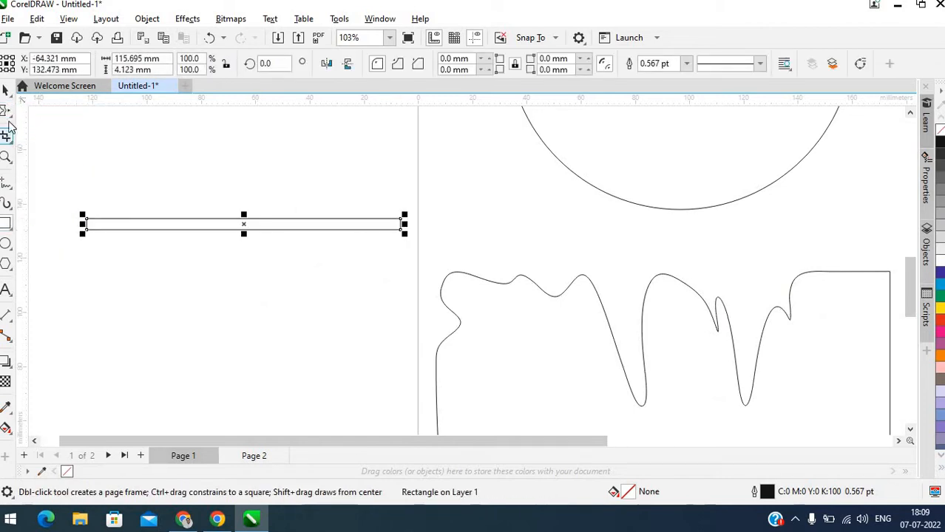
Set up the Twirl tool with a 42.9 mm nib, clockwise direction and rate 86.
left_click(10, 116)
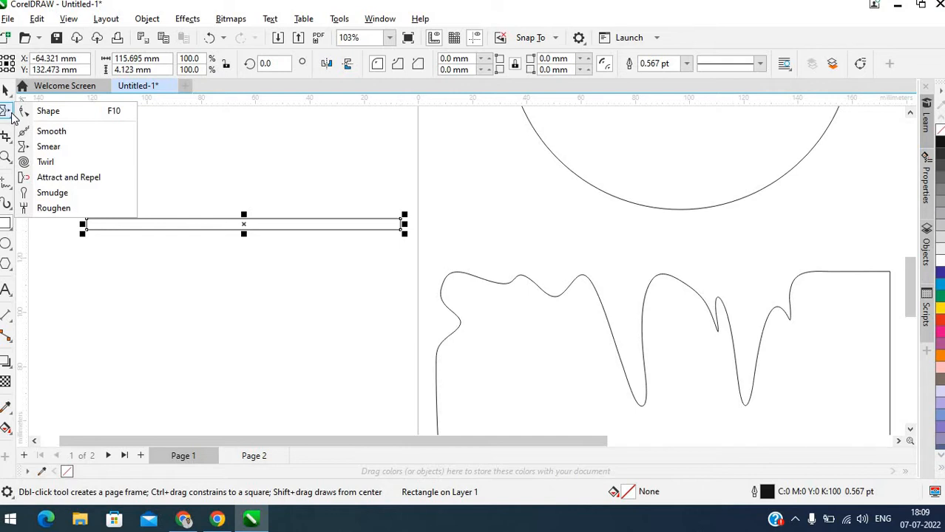
left_click(57, 162)
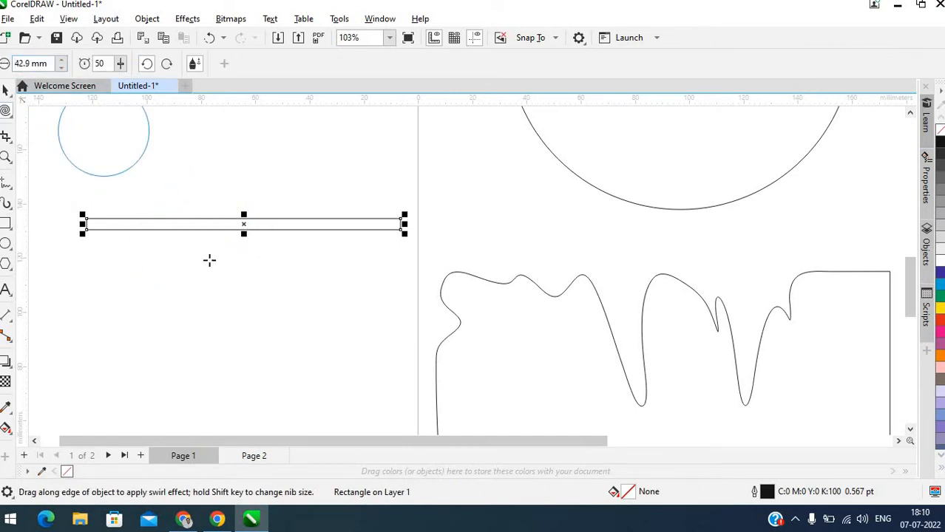
left_click(167, 65)
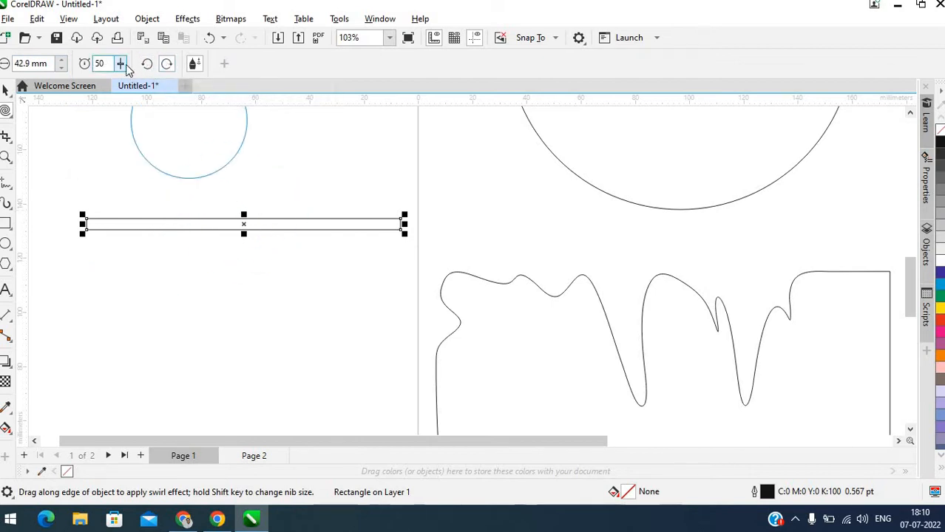
left_click_drag(125, 67, 148, 95)
left_click(147, 85)
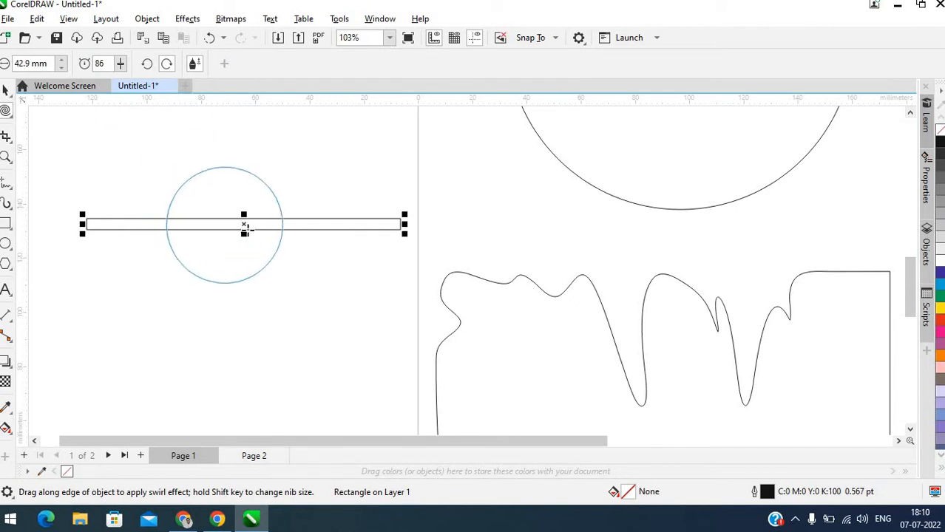
Twirl the thin rectangle clockwise at its middle, its right part and its left part.
left_click_drag(249, 227, 249, 227)
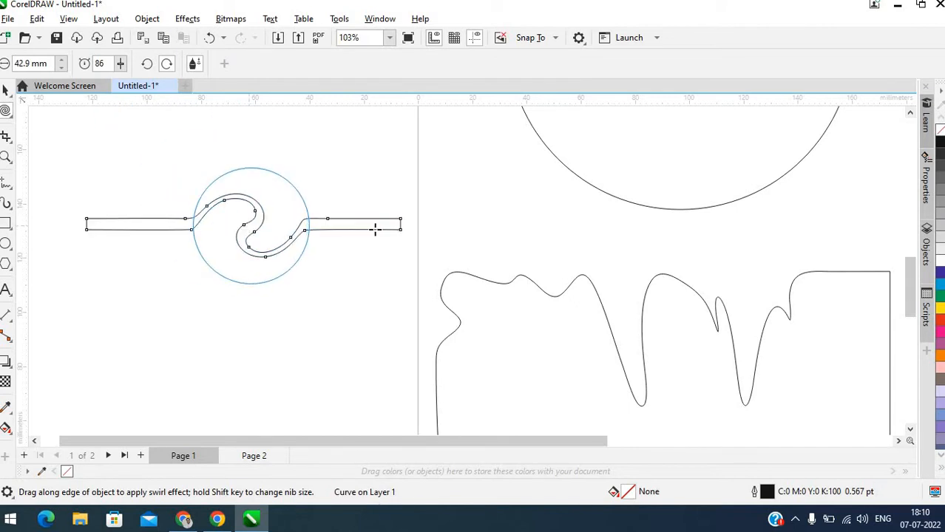
left_click_drag(344, 222, 343, 222)
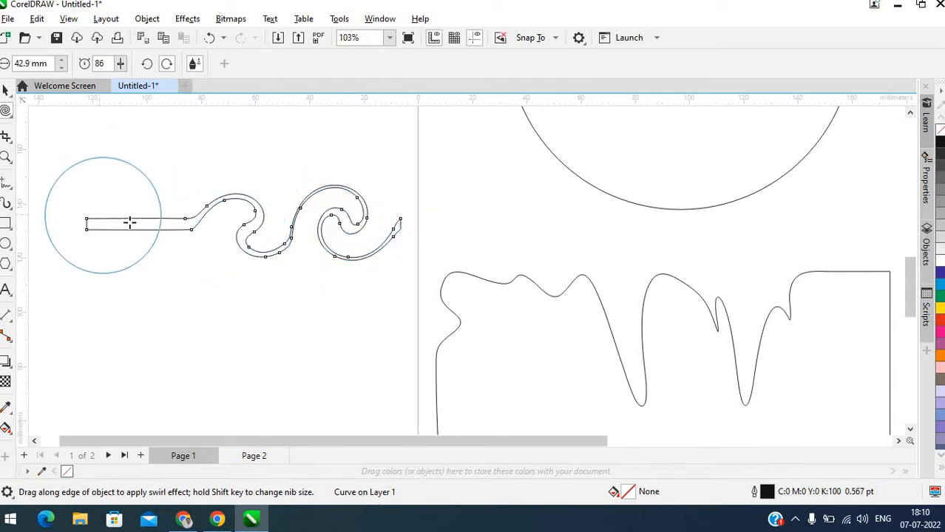
left_click_drag(148, 223, 150, 243)
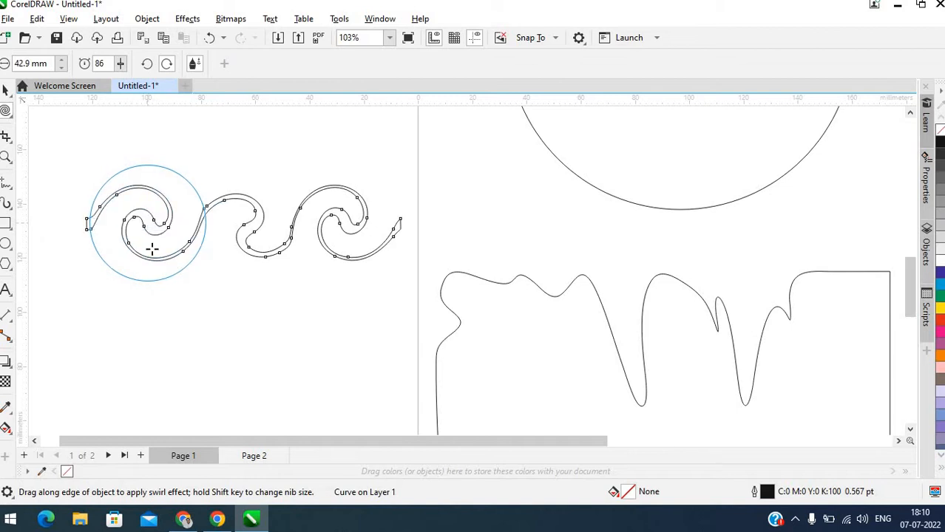
Reshape the circle's left and lower-left edge with the Attract tool at a 42.9 mm nib and rate 31.
left_click(9, 112)
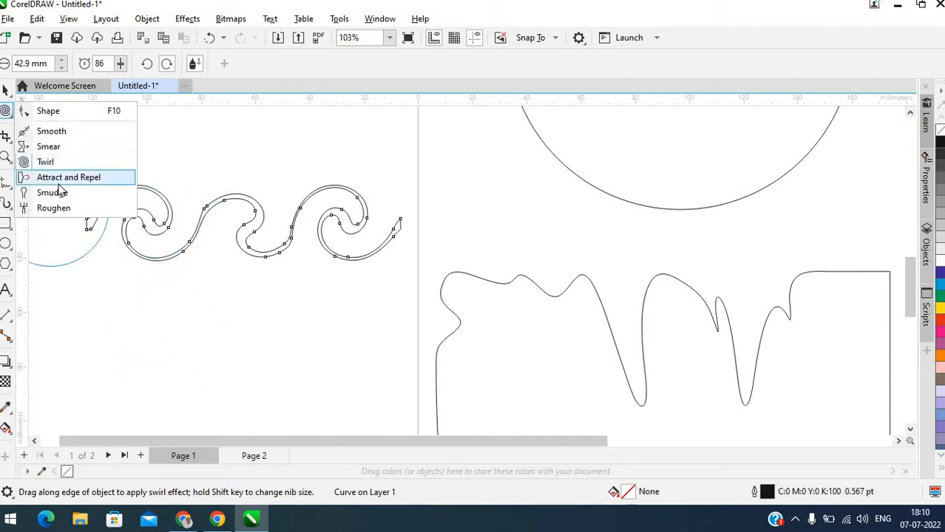
left_click(74, 178)
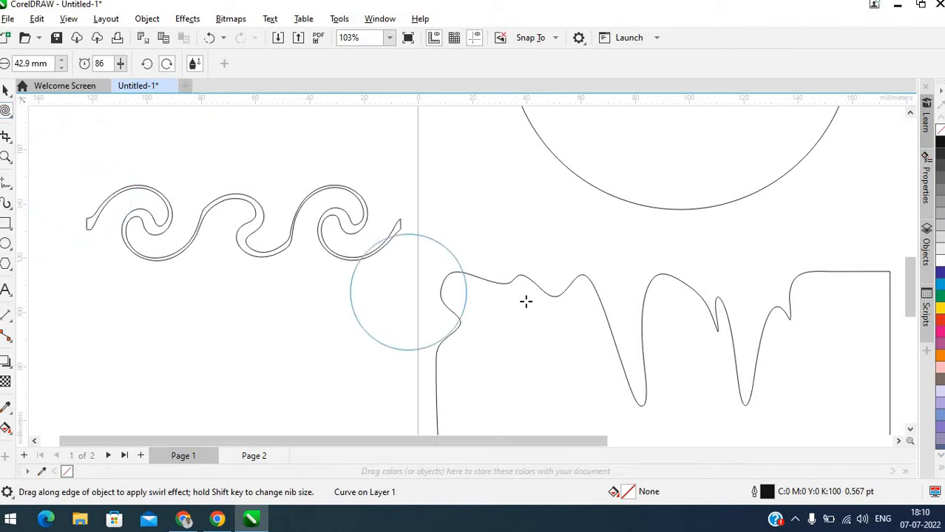
scroll(529, 296, "down", 2)
scroll(598, 144, "up", 2)
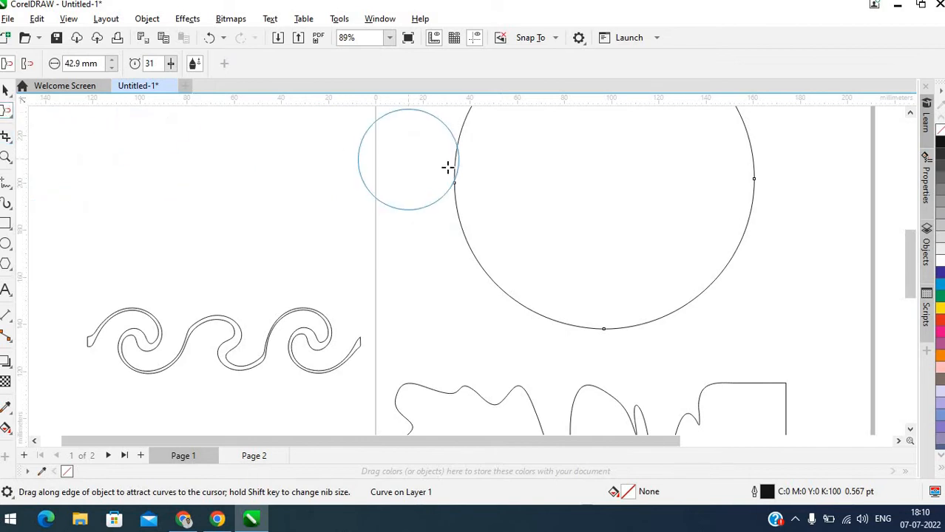
mouse_move(447, 205)
left_mouse_down()
mouse_move(574, 198)
mouse_move(530, 255)
mouse_move(479, 256)
mouse_move(387, 284)
mouse_move(524, 255)
mouse_move(427, 316)
mouse_move(278, 207)
left_mouse_up()
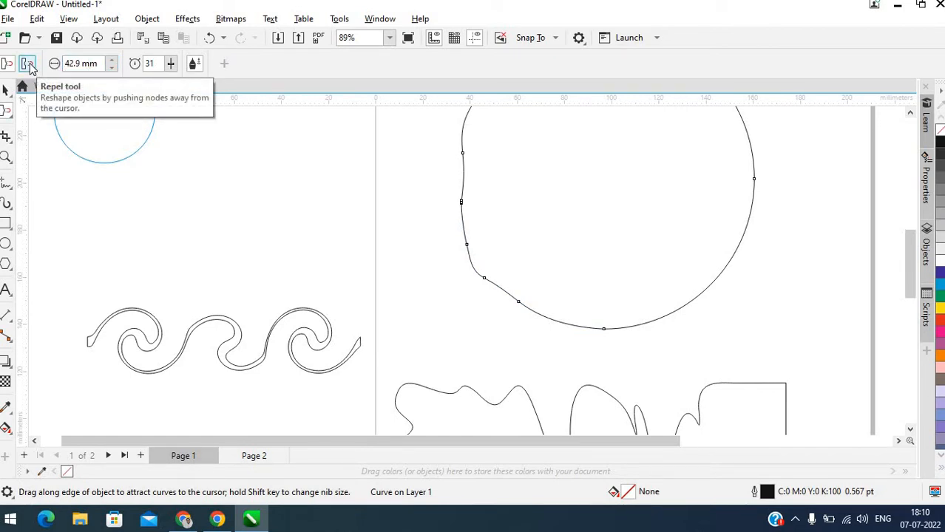
Push the circle's left and lower edges outward and its right side inward with the Repel tool.
mouse_move(435, 220)
left_mouse_down()
mouse_move(521, 221)
mouse_move(372, 233)
mouse_move(515, 234)
mouse_move(524, 242)
mouse_move(438, 292)
mouse_move(519, 281)
mouse_move(499, 313)
mouse_move(578, 300)
mouse_move(561, 342)
mouse_move(624, 351)
mouse_move(667, 298)
mouse_move(588, 311)
mouse_move(606, 348)
mouse_move(702, 374)
mouse_move(649, 278)
mouse_move(634, 277)
mouse_move(665, 326)
mouse_move(681, 297)
left_mouse_up()
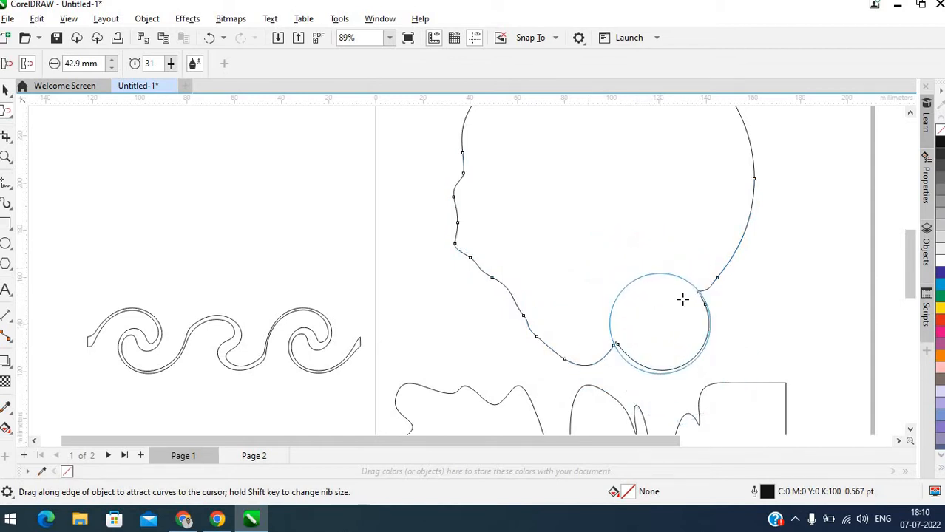
left_click_drag(742, 255, 705, 235)
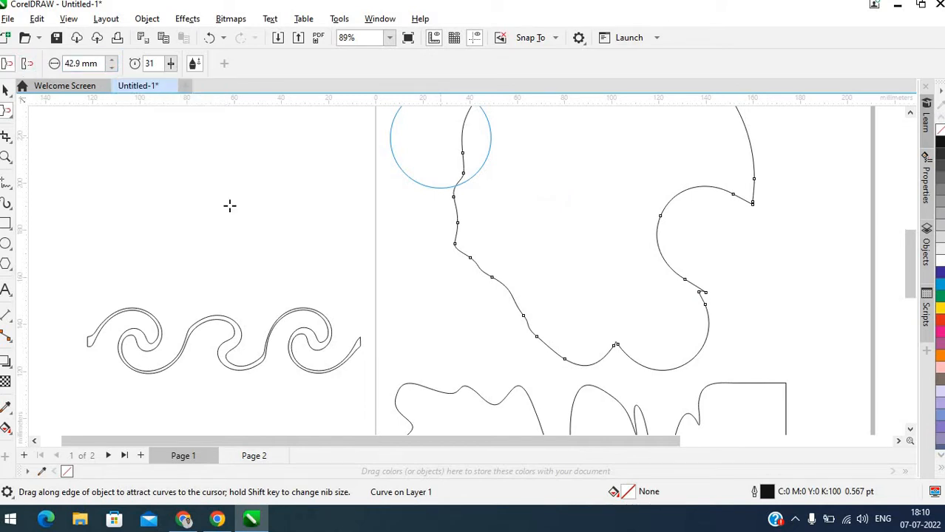
Stretch two long spikes out of the reshaped circle's left edge with the Attract tool, raising the rate to 86.
mouse_move(492, 272)
left_mouse_down()
mouse_move(438, 283)
mouse_move(339, 326)
left_mouse_up()
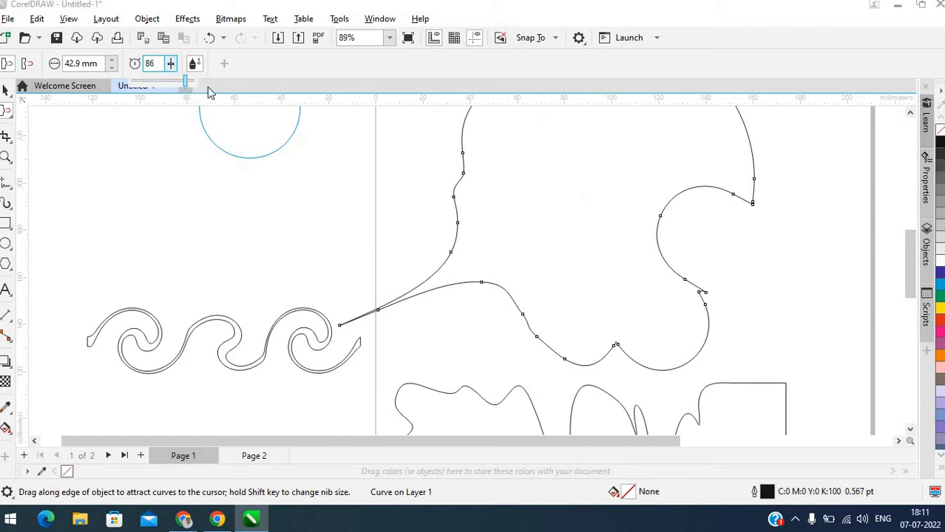
mouse_move(473, 168)
left_mouse_down()
mouse_move(270, 201)
mouse_move(130, 249)
left_mouse_up()
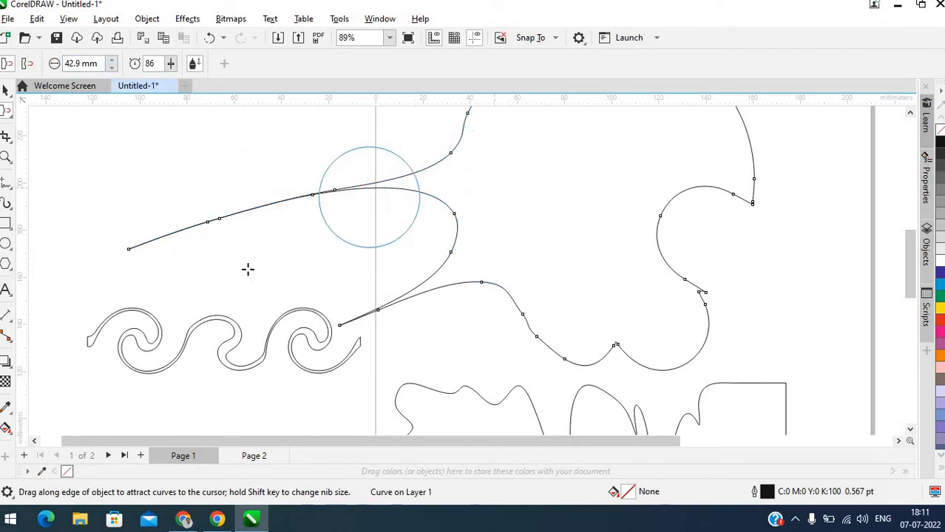
left_click(9, 117)
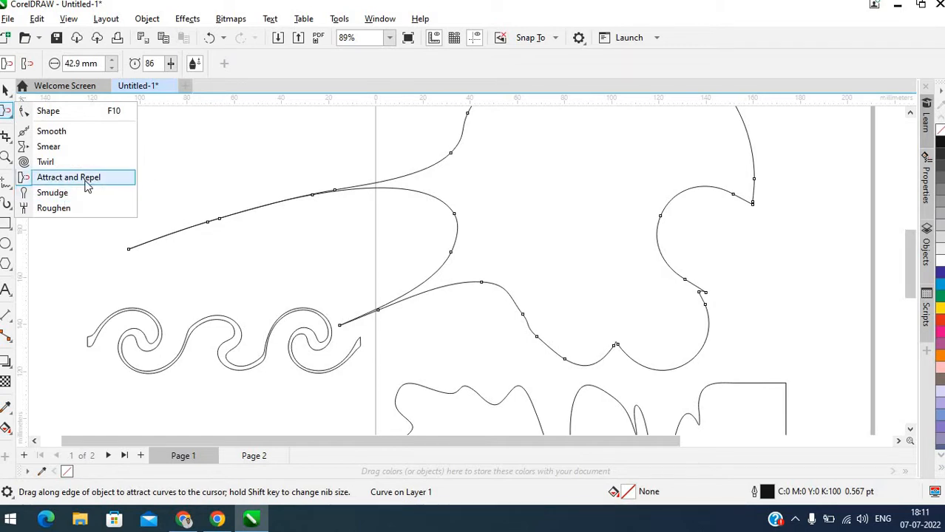
left_click(86, 177)
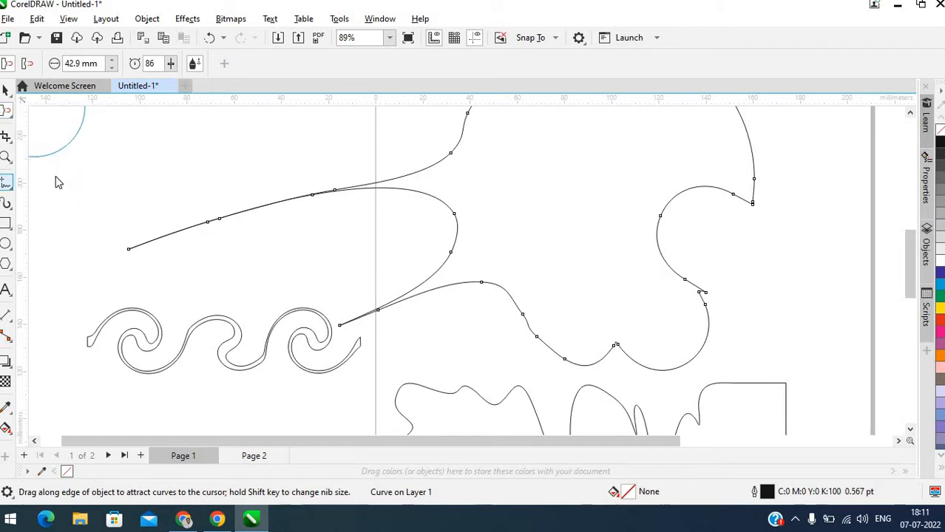
Smudge the curve's left edge outward with the Smudge tool at a 30.8 mm nib, dryout 0 and 45° tilt.
left_click(6, 187)
left_click(8, 112)
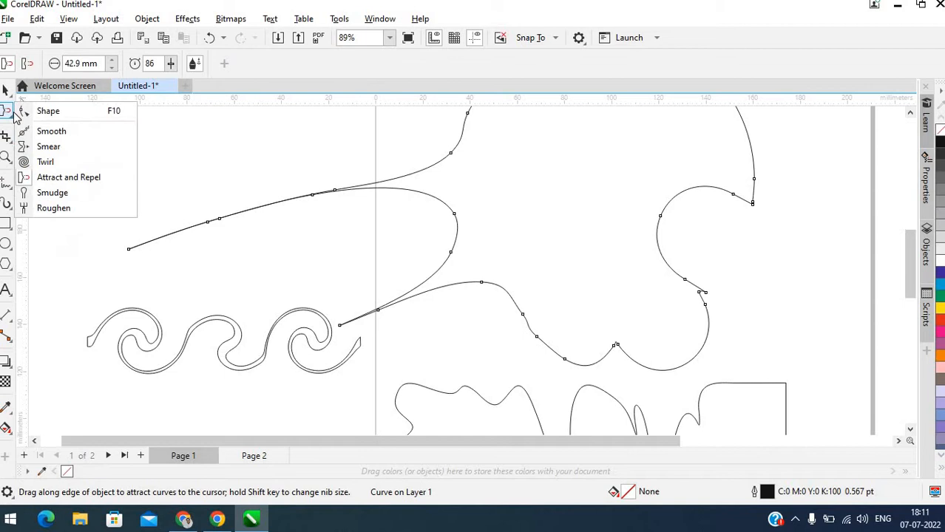
left_click(52, 193)
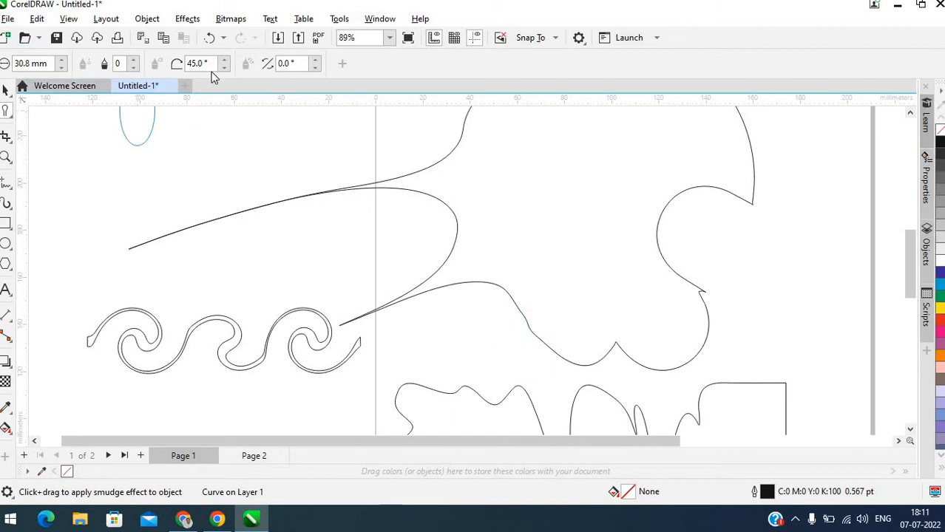
left_click_drag(479, 210, 260, 241)
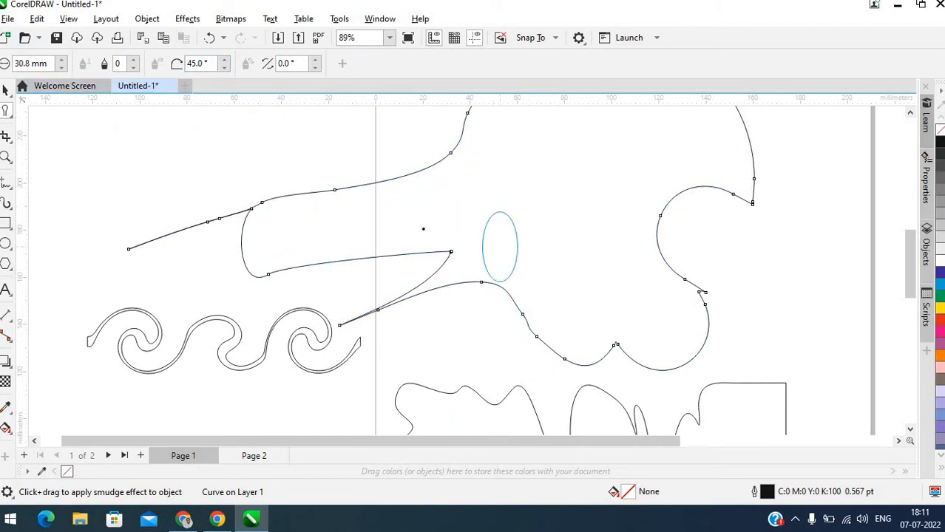
Smudge tapering spikes from the curve's left spike and lower-left edge toward the lower left with the dryout set to 5.
left_click_drag(392, 209, 253, 366)
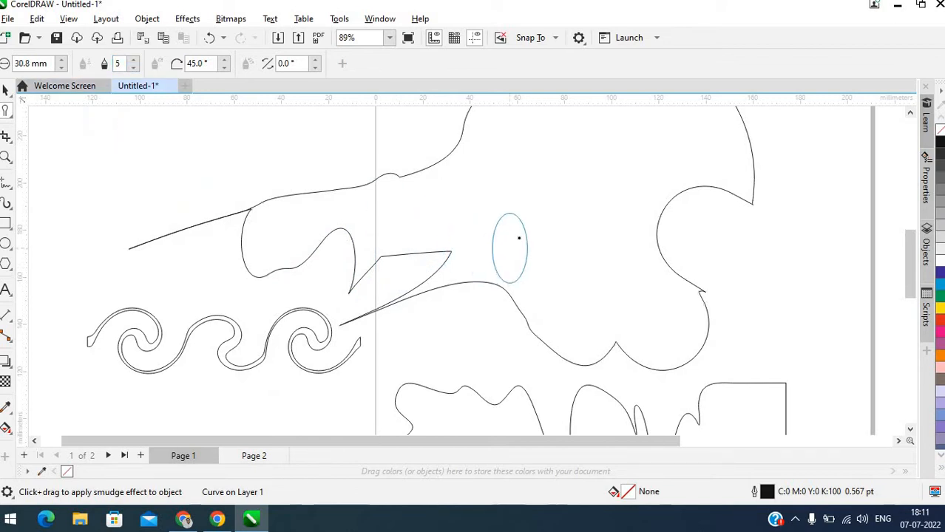
left_click_drag(510, 248, 480, 285)
left_click_drag(419, 362, 420, 364)
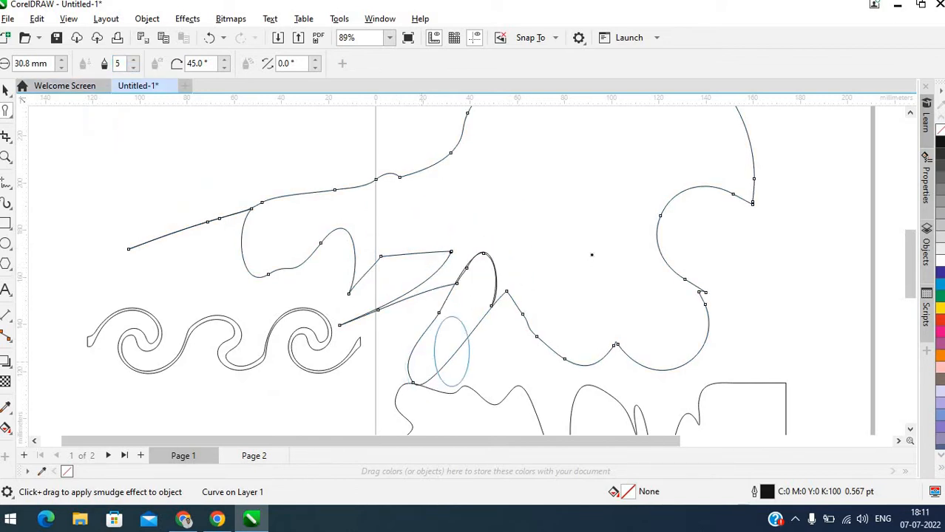
left_click_drag(198, 412, 223, 403)
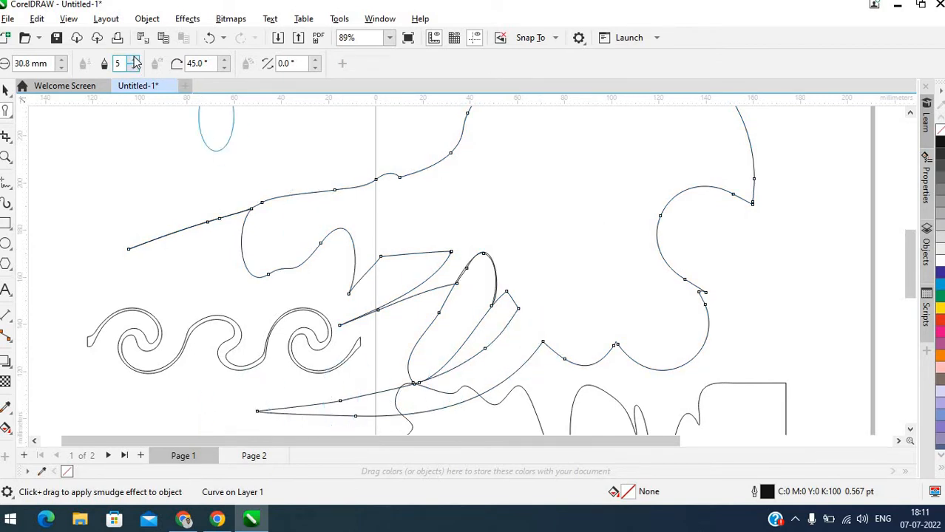
Set the smudge dryout to 8 and smudge the upper-left edge both left and right, then the right notch outward.
mouse_move(443, 176)
left_mouse_down()
mouse_move(312, 159)
mouse_move(286, 144)
left_mouse_up()
mouse_move(381, 187)
left_mouse_down()
mouse_move(422, 196)
mouse_move(287, 168)
mouse_move(388, 198)
mouse_move(603, 213)
left_mouse_up()
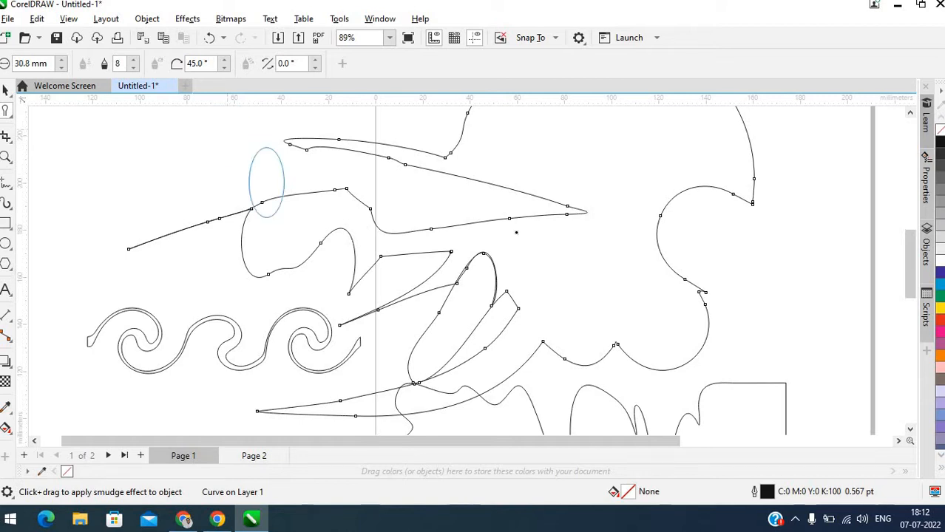
left_click_drag(682, 166, 782, 275)
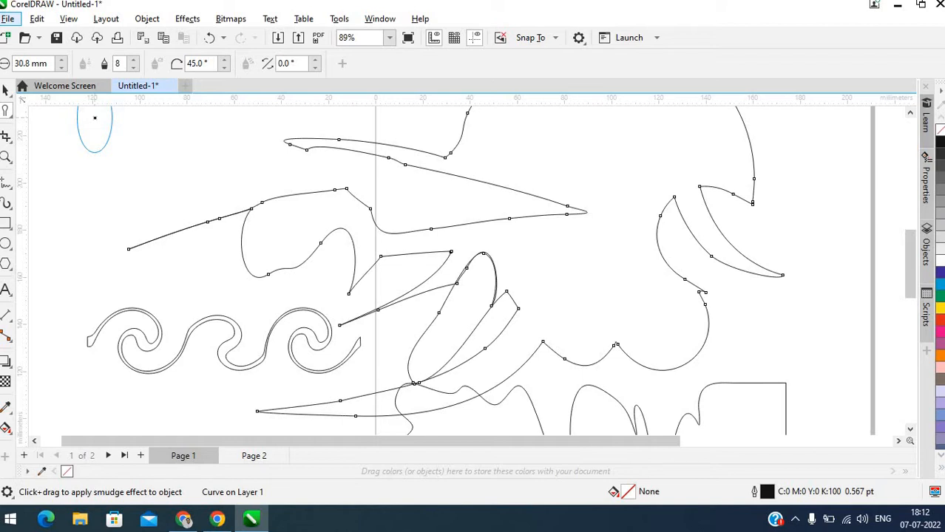
left_click(896, 6)
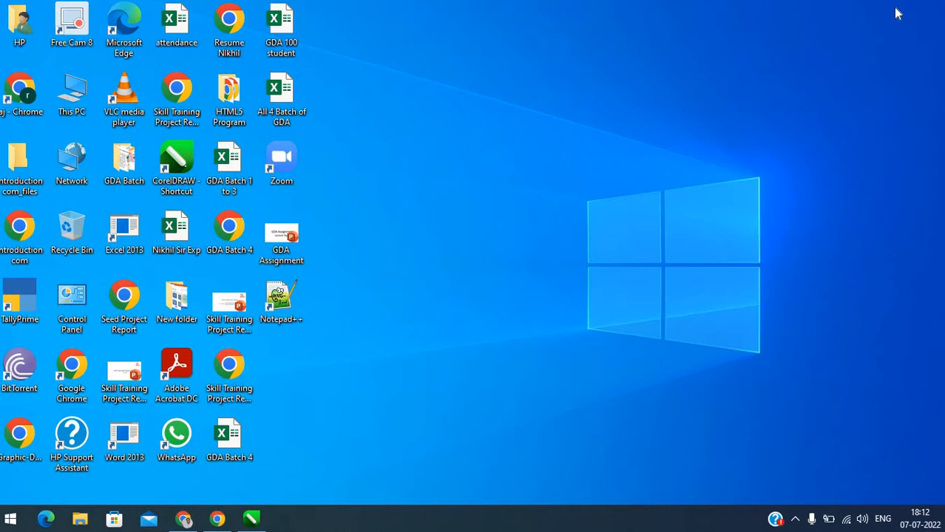
key("XF86MonBrightnessDown")
left_click(252, 519)
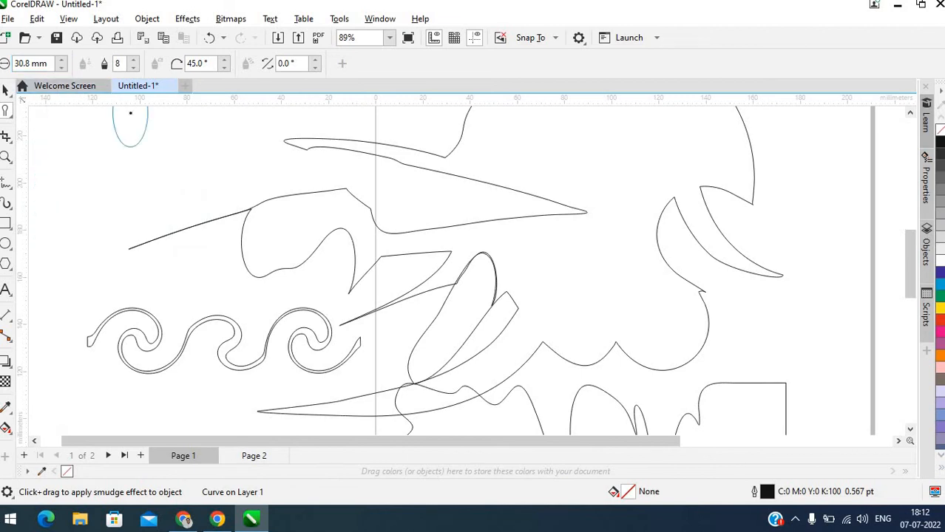
Draw a rectangle about 71.4 mm wide and 13.3 mm high in the empty area off the page's left side.
left_click(5, 224)
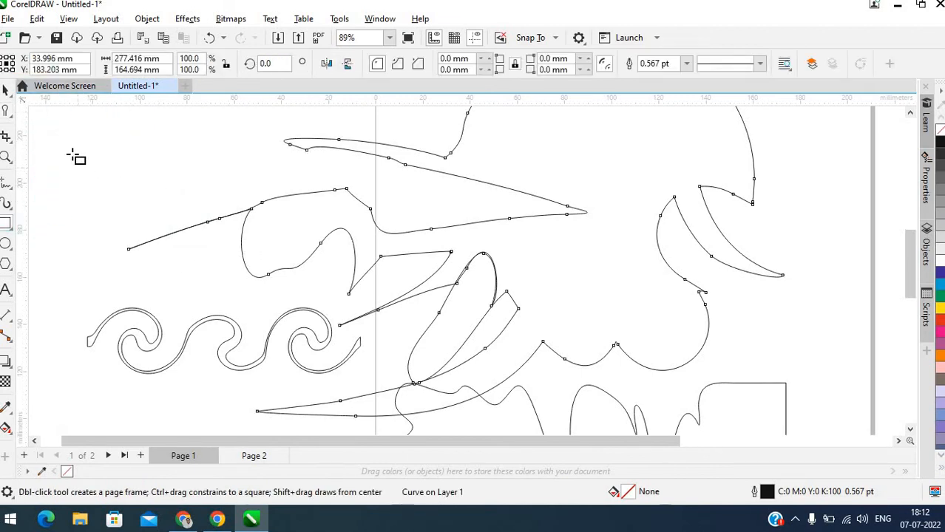
left_click_drag(72, 153, 241, 185)
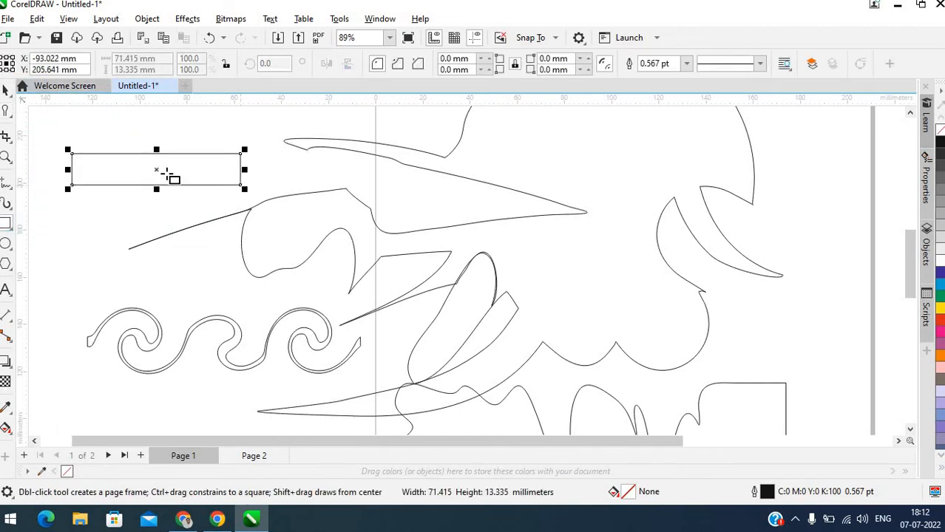
Delete the smudged circle, the twirled thin rectangle and the distorted rectangle below them.
key("space")
left_click(454, 227)
left_click(472, 219)
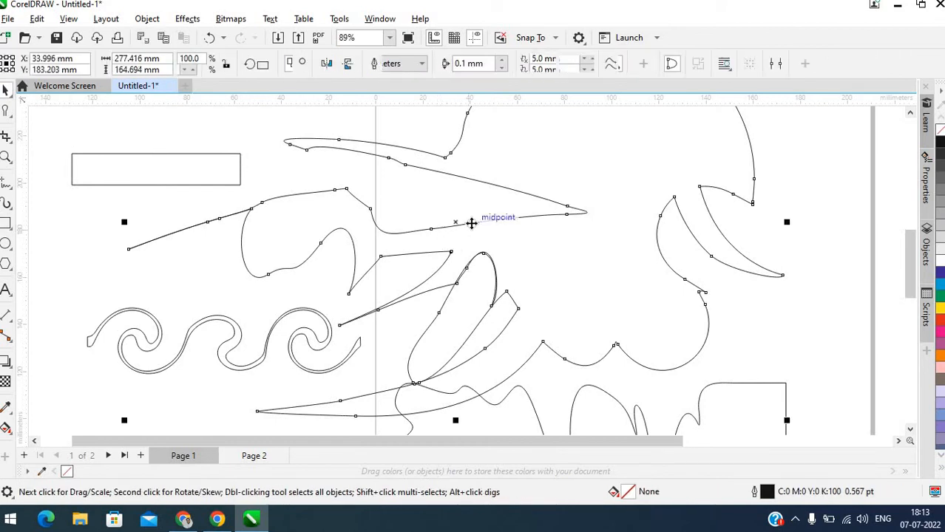
key("Delete")
left_click(175, 362)
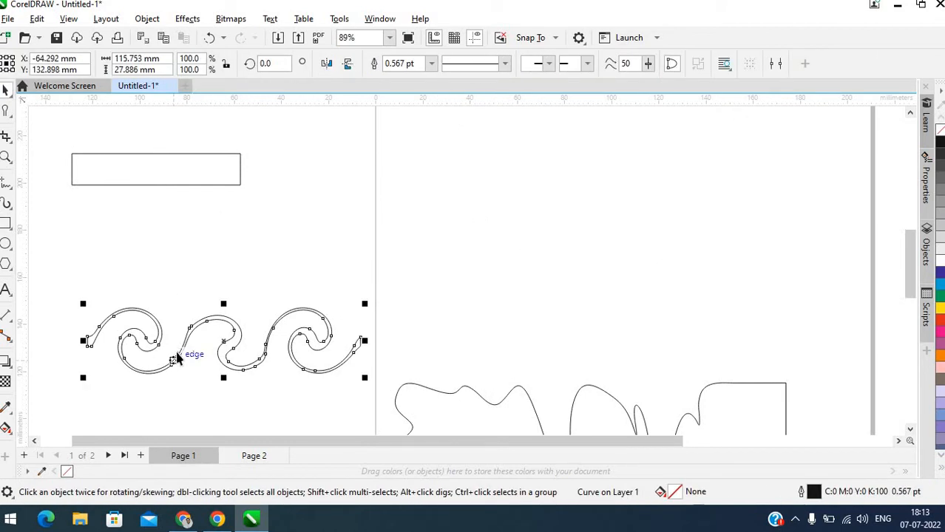
key("Delete")
left_click(531, 407)
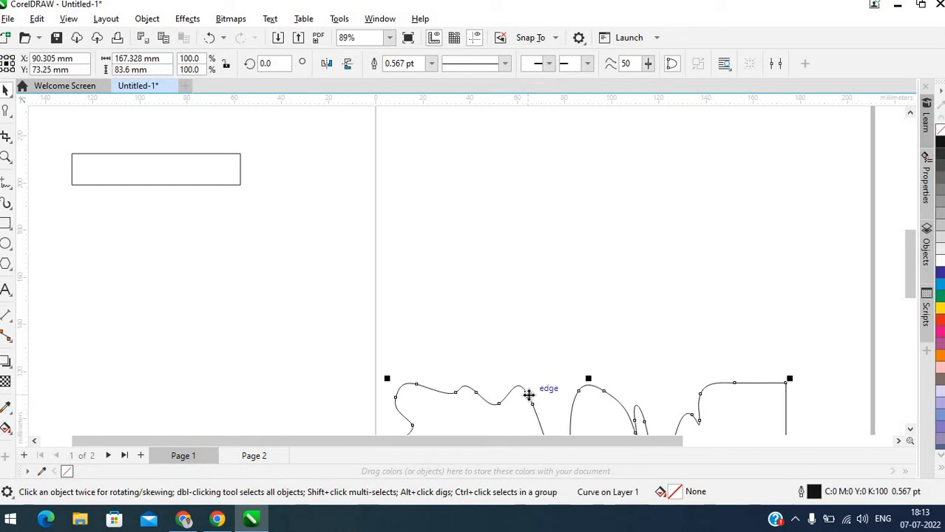
key("Delete")
Enlarge the remaining rectangle to about 199.7 × 37.3 mm and move it onto the page.
left_click(145, 176)
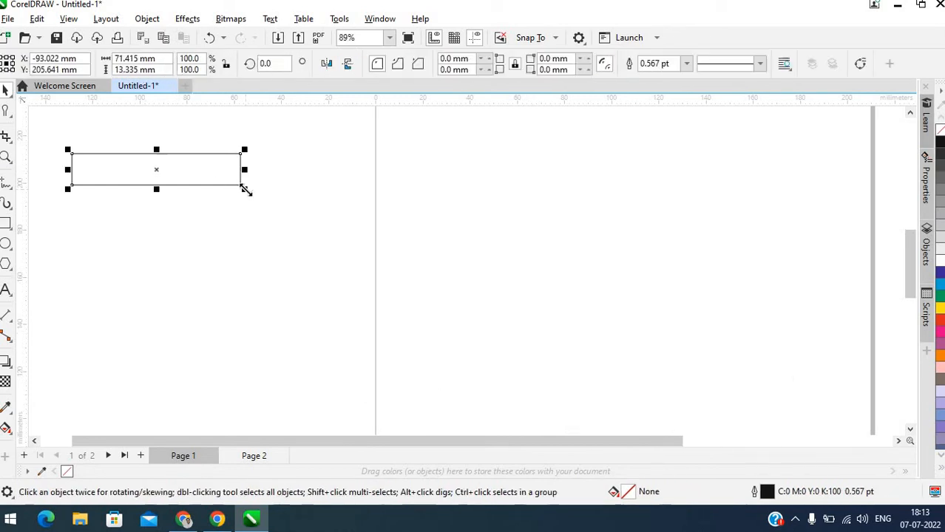
left_click_drag(243, 188, 547, 244)
left_click_drag(329, 199, 657, 271)
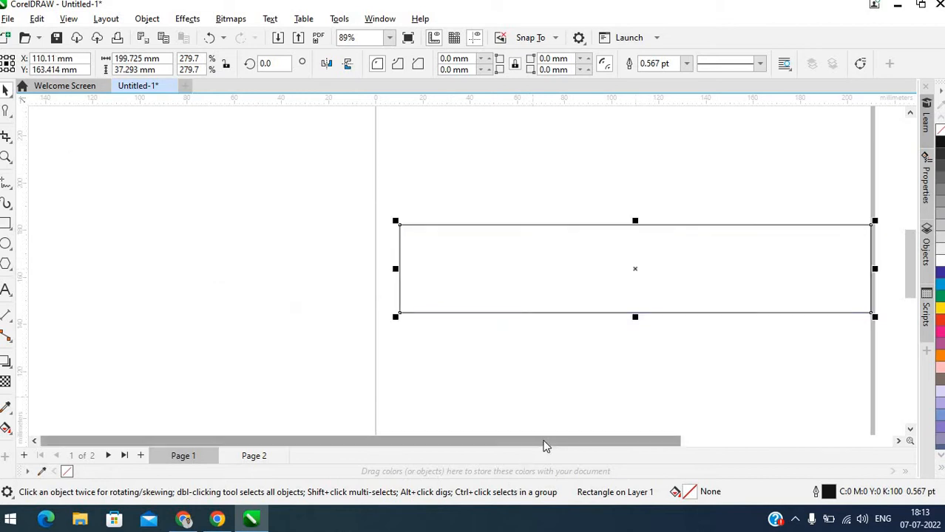
left_click_drag(544, 442, 665, 442)
Smudge a curved horn outward from the rectangle's left and right edges with the Smudge tool at a 17.6 mm nib.
left_click(6, 116)
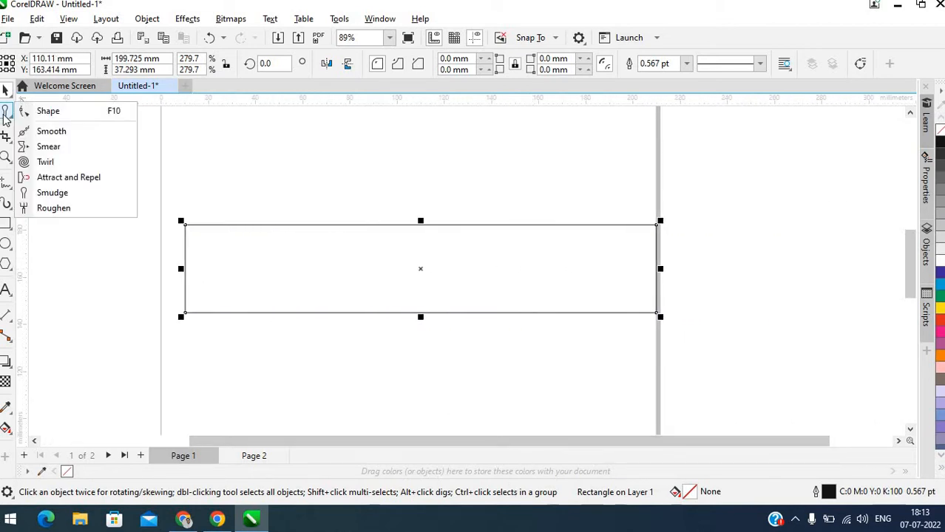
left_click(62, 193)
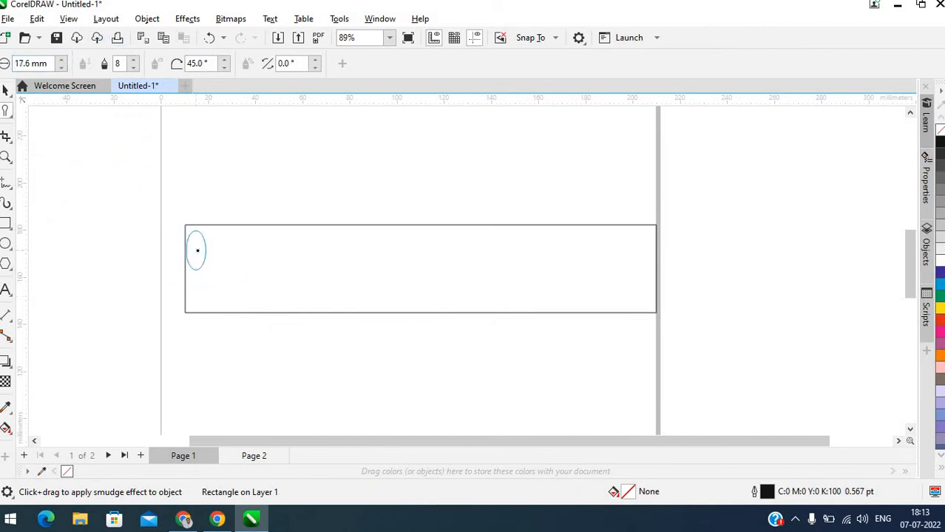
left_click_drag(196, 251, 144, 251)
left_click_drag(104, 275, 95, 282)
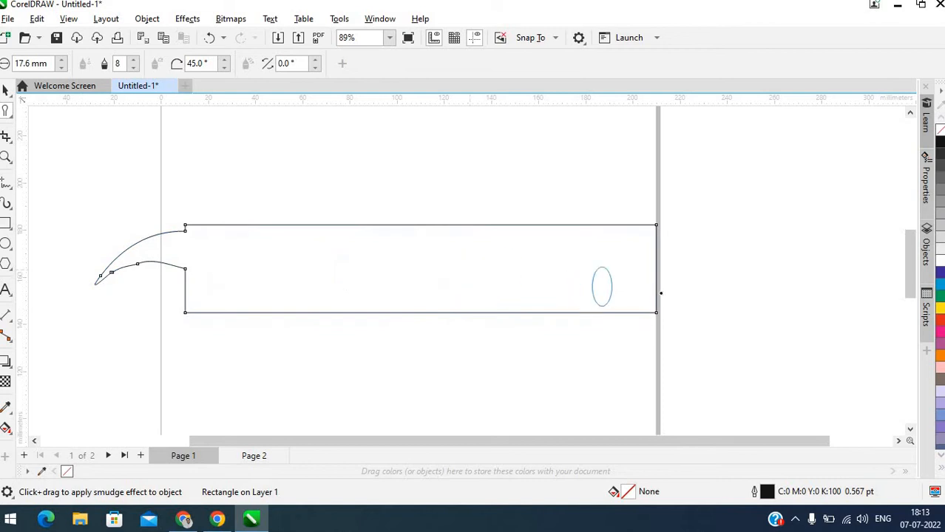
mouse_move(602, 287)
left_mouse_down()
mouse_move(660, 293)
mouse_move(644, 298)
mouse_move(700, 275)
left_mouse_up()
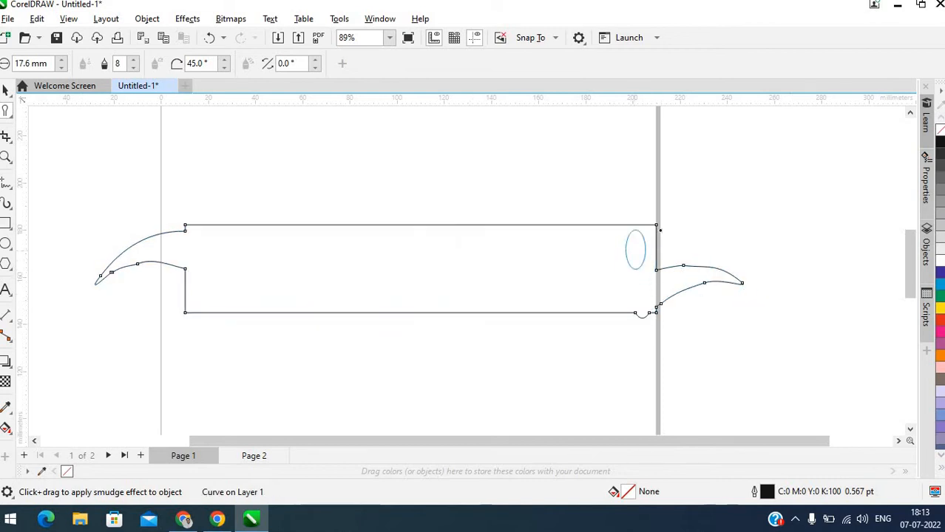
Smudge the rectangle's upper-right, upper-left and lower-left corners outward into pointed spikes.
left_click_drag(651, 235, 730, 192)
left_click_drag(218, 252, 138, 182)
left_click_drag(211, 286, 123, 333)
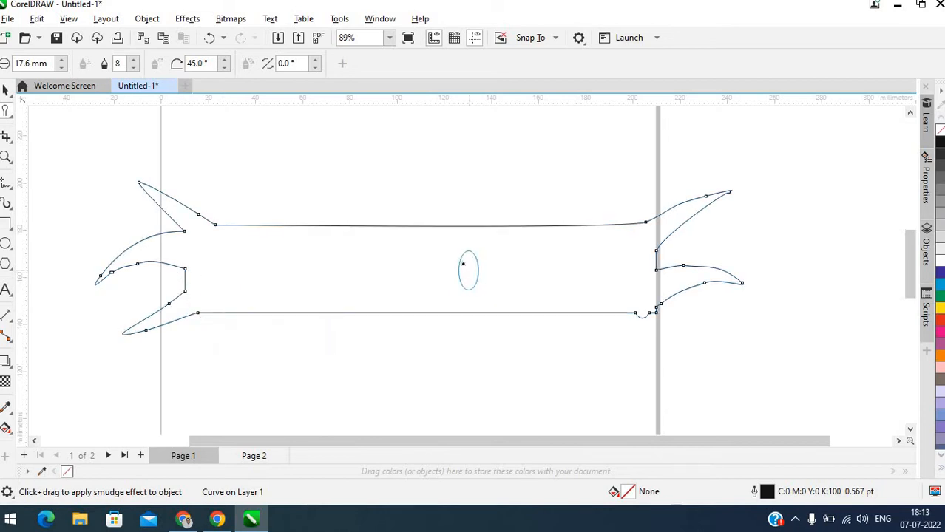
left_click(897, 6)
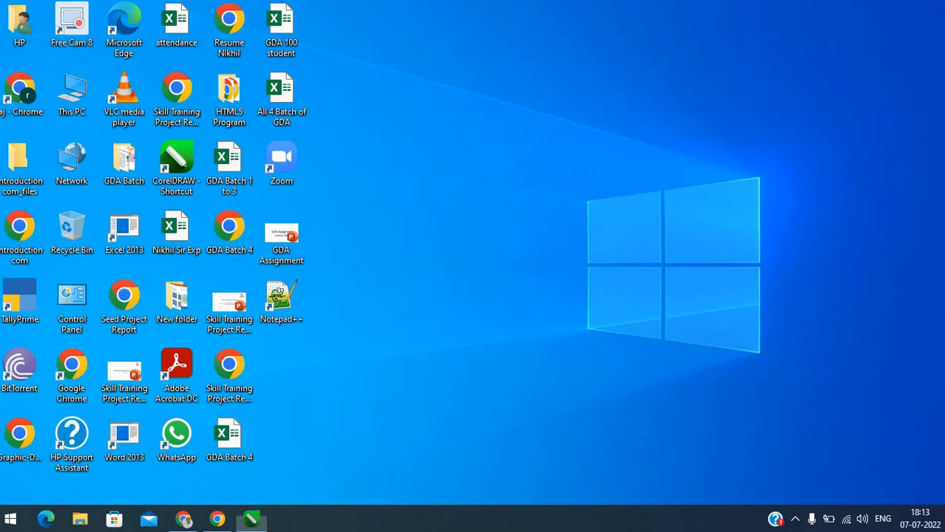
left_click(252, 520)
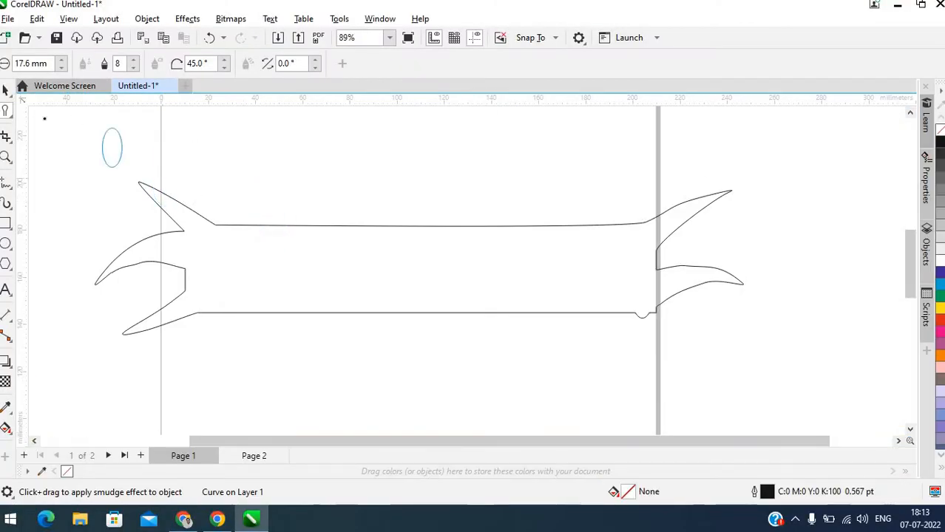
Roughen the shape's top and bottom edges along their full length with a 17.3 mm nib and spike frequency 1.
left_click(5, 111)
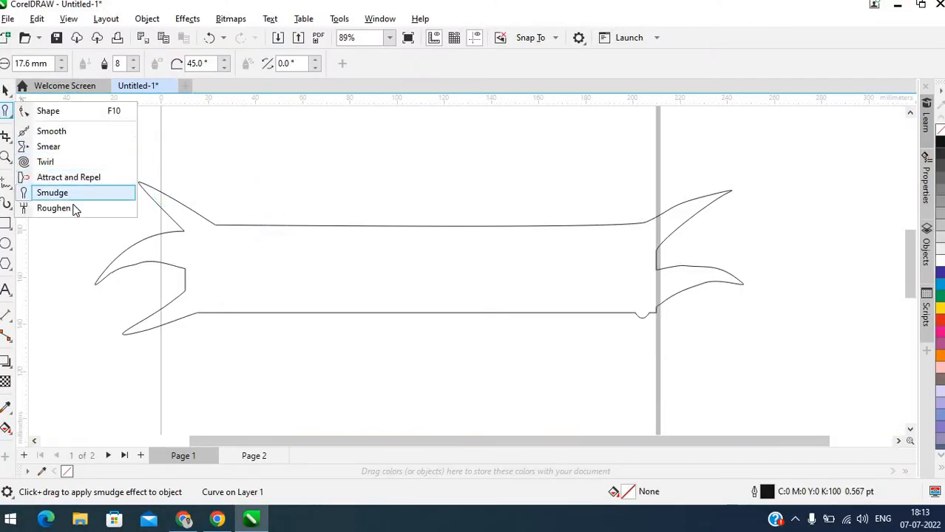
left_click(125, 215)
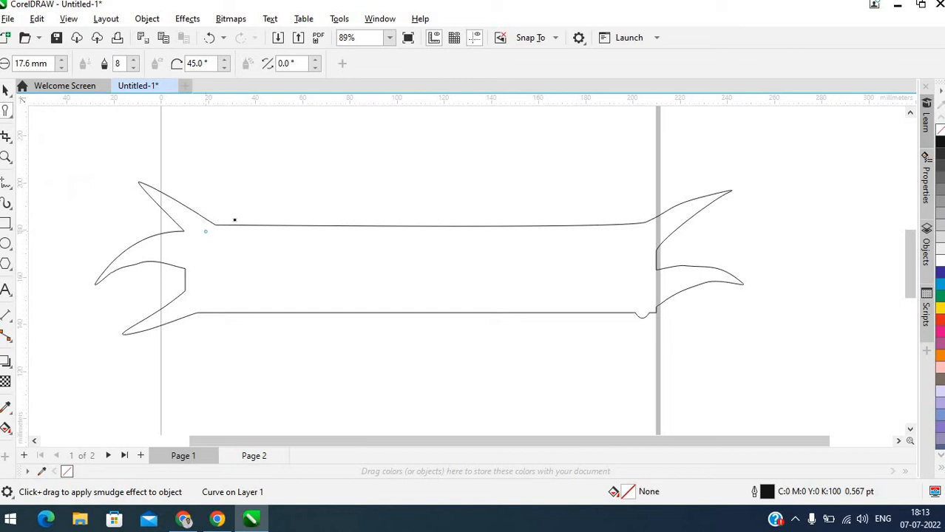
left_click(52, 63)
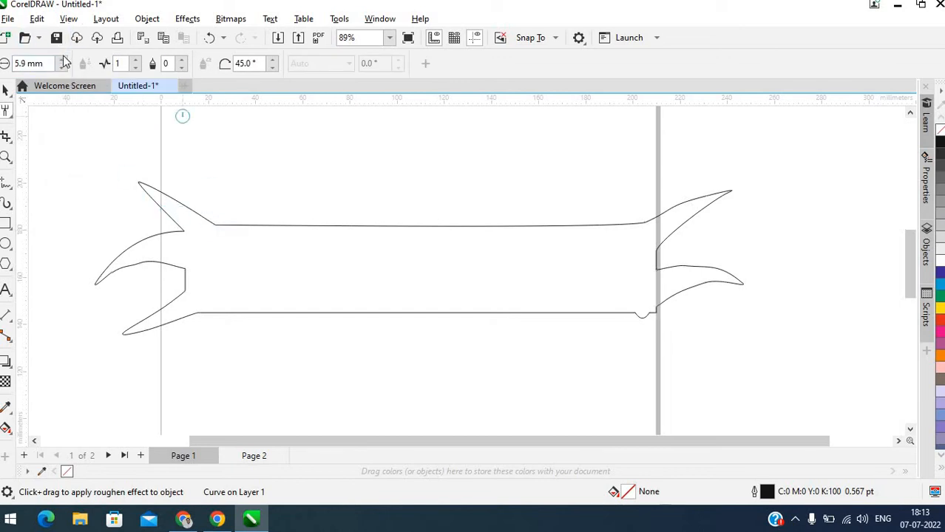
key("Return")
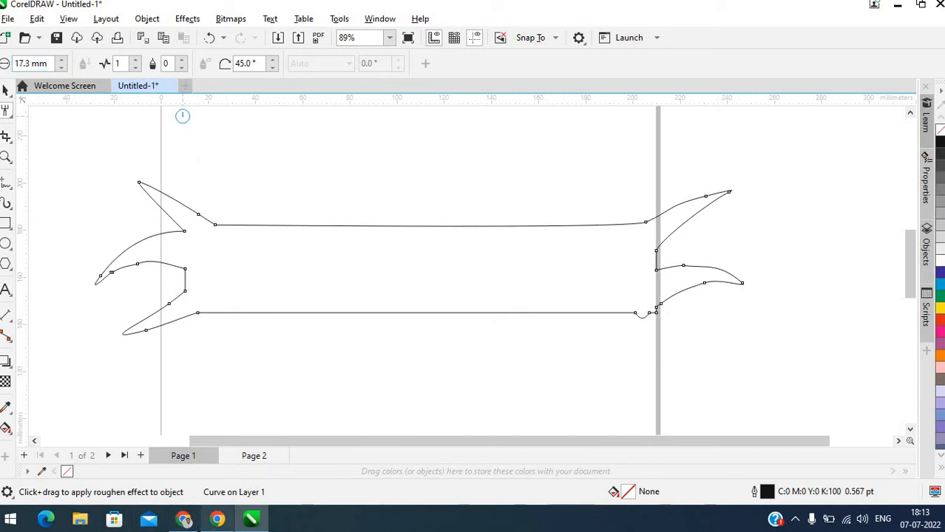
left_click_drag(223, 214, 621, 214)
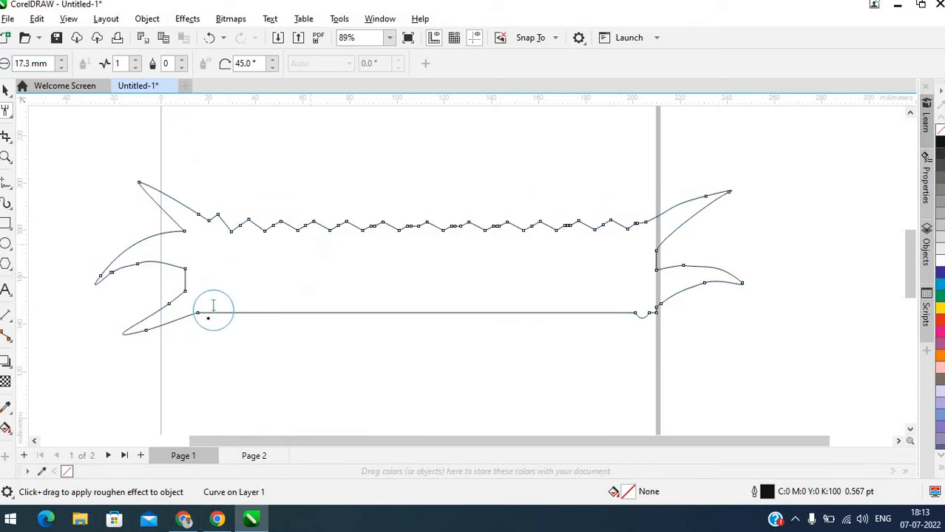
left_click_drag(213, 309, 637, 312)
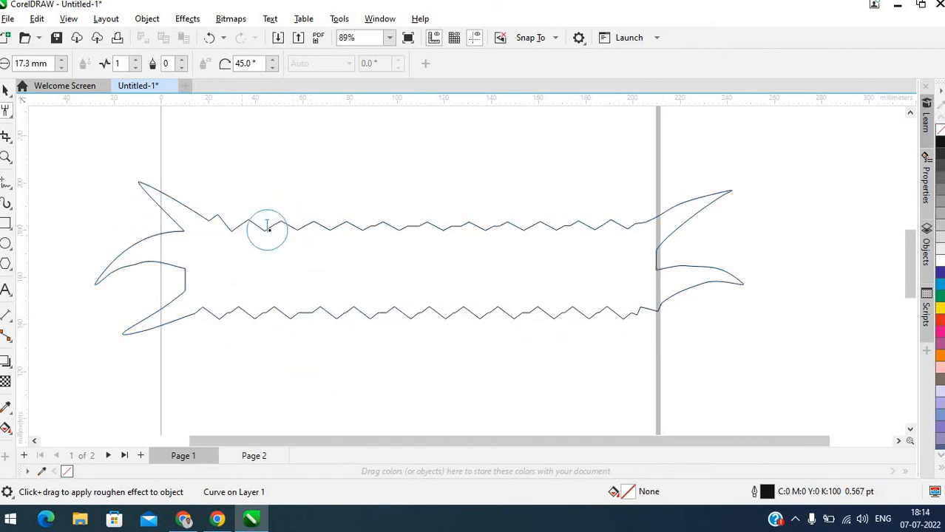
Undo the bottom edge's roughening and roughen that edge again along its full length with spike frequency 7.
left_click(137, 61)
left_click(137, 61)
left_click(137, 61)
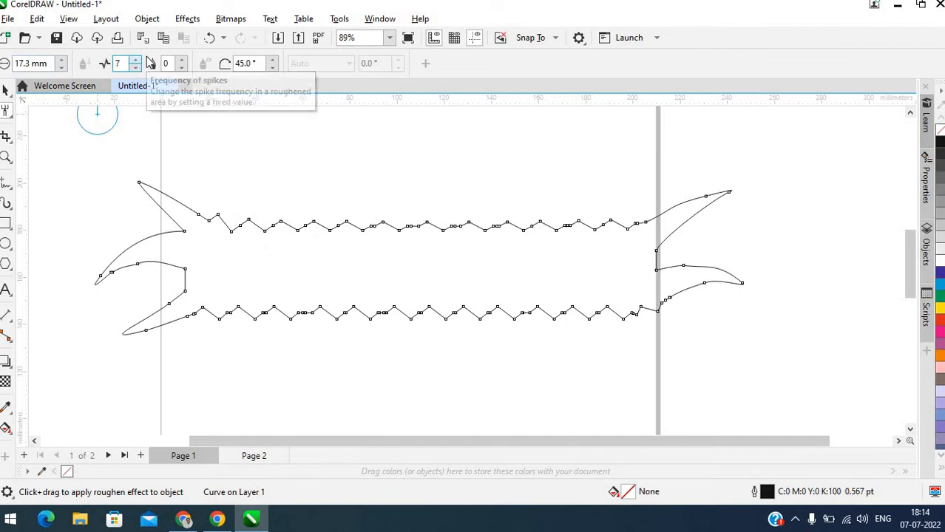
left_click(206, 42)
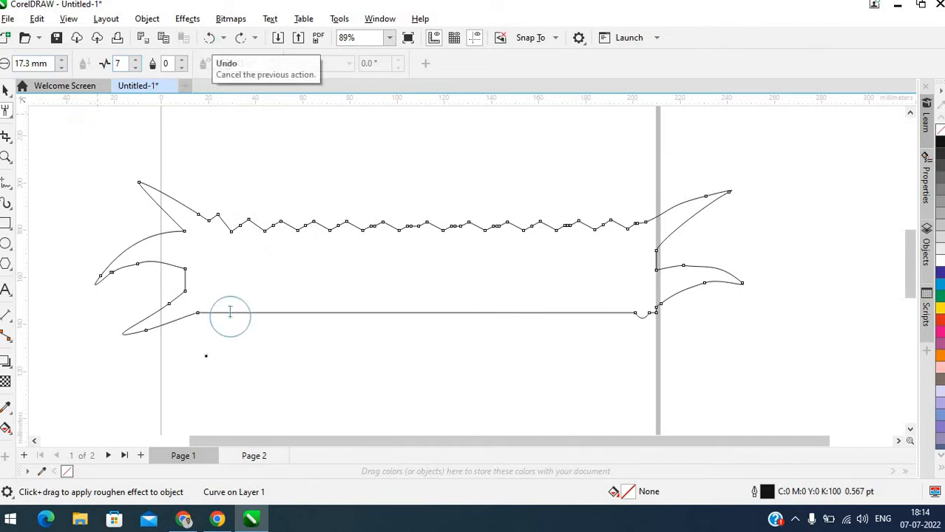
mouse_move(205, 303)
left_mouse_down()
mouse_move(488, 308)
mouse_move(649, 314)
left_mouse_up()
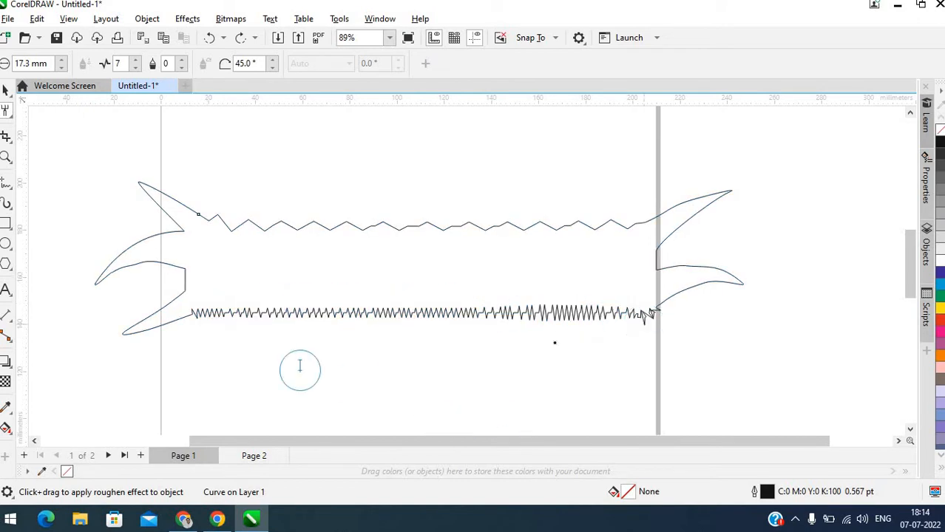
Smooth the zigzags along the shape's top and bottom edges with the Smooth tool at a 42.9 mm nib.
left_click(6, 111)
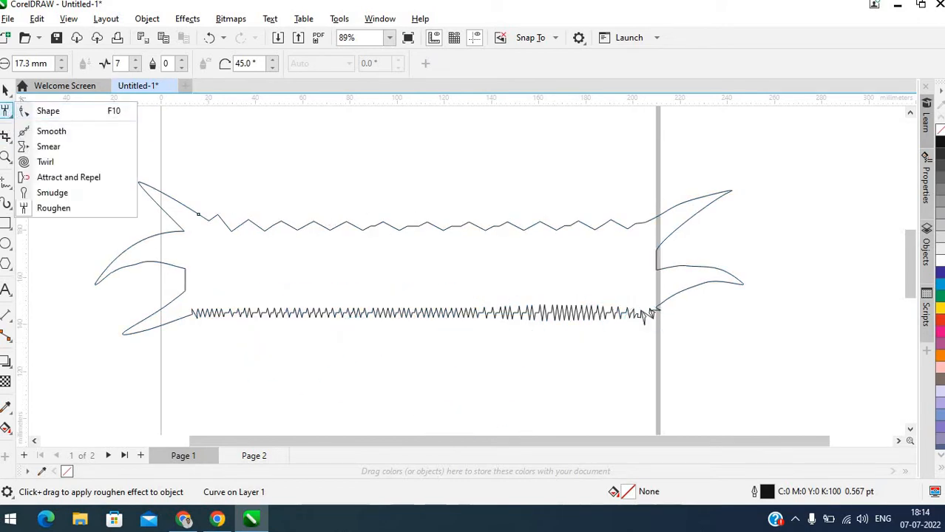
left_click(6, 112)
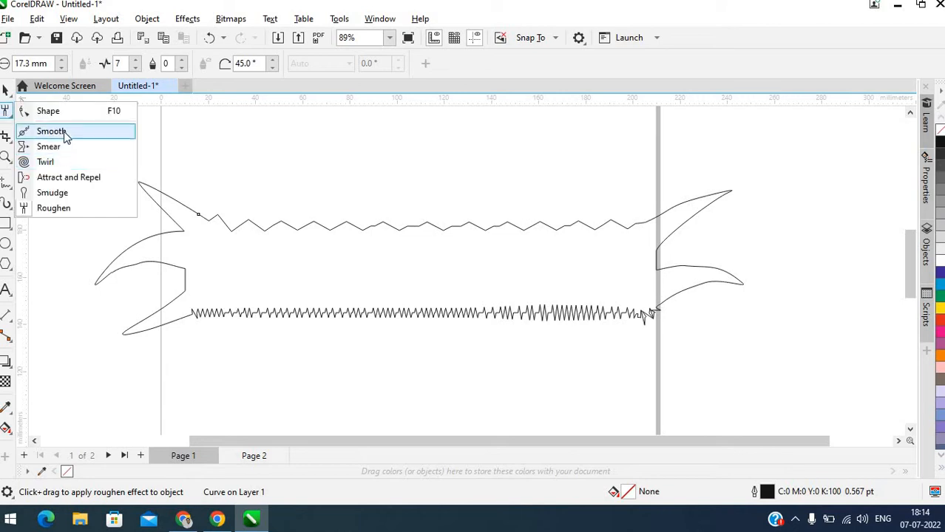
left_click(46, 128)
mouse_move(232, 226)
left_mouse_down()
mouse_move(700, 254)
mouse_move(378, 246)
mouse_move(281, 235)
mouse_move(543, 233)
mouse_move(256, 210)
mouse_move(584, 209)
mouse_move(185, 216)
mouse_move(567, 226)
mouse_move(194, 217)
mouse_move(614, 237)
mouse_move(213, 243)
mouse_move(463, 241)
mouse_move(283, 229)
mouse_move(488, 222)
mouse_move(168, 224)
mouse_move(593, 228)
left_mouse_up()
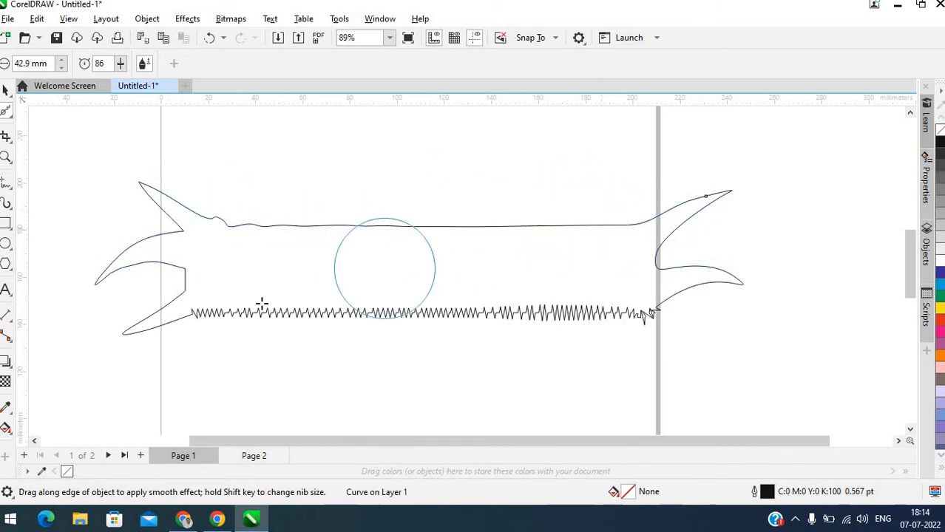
mouse_move(221, 301)
left_mouse_down()
mouse_move(528, 315)
mouse_move(254, 340)
mouse_move(275, 317)
mouse_move(696, 319)
mouse_move(327, 280)
mouse_move(482, 330)
mouse_move(243, 325)
mouse_move(565, 323)
mouse_move(228, 295)
mouse_move(613, 299)
mouse_move(221, 310)
mouse_move(628, 336)
mouse_move(563, 321)
mouse_move(59, 279)
mouse_move(475, 288)
mouse_move(133, 326)
mouse_move(234, 319)
mouse_move(148, 311)
mouse_move(234, 314)
mouse_move(186, 307)
mouse_move(606, 308)
mouse_move(473, 305)
mouse_move(311, 311)
mouse_move(496, 320)
mouse_move(350, 320)
mouse_move(675, 319)
mouse_move(510, 319)
mouse_move(582, 292)
left_mouse_up()
left_click_drag(335, 292, 436, 287)
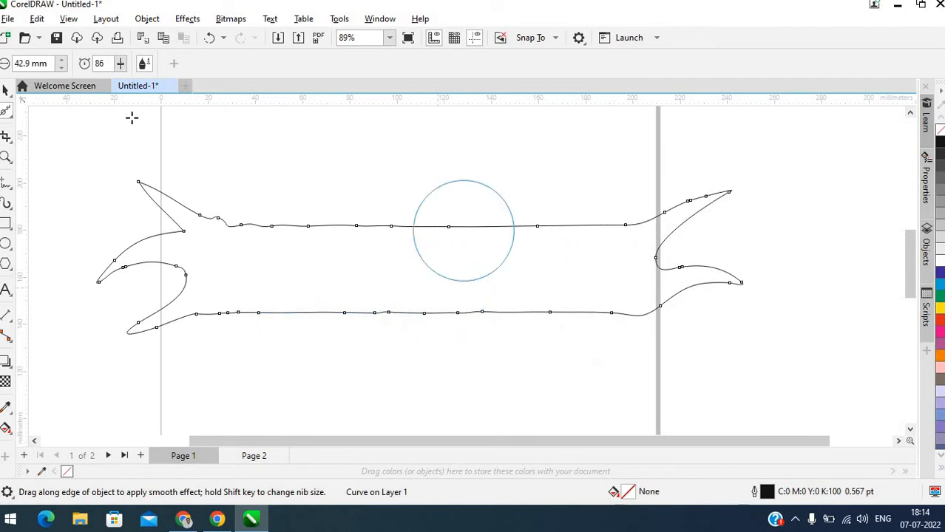
Crop the shape to its left part with a crop area of about 138.7 × 99.3 mm and move the remaining piece onto the page.
left_click(7, 118)
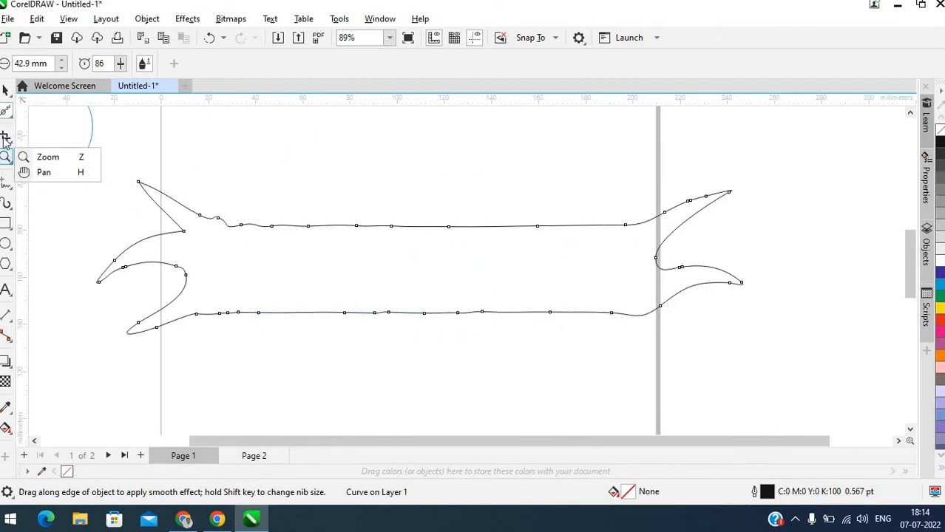
mouse_move(6, 136)
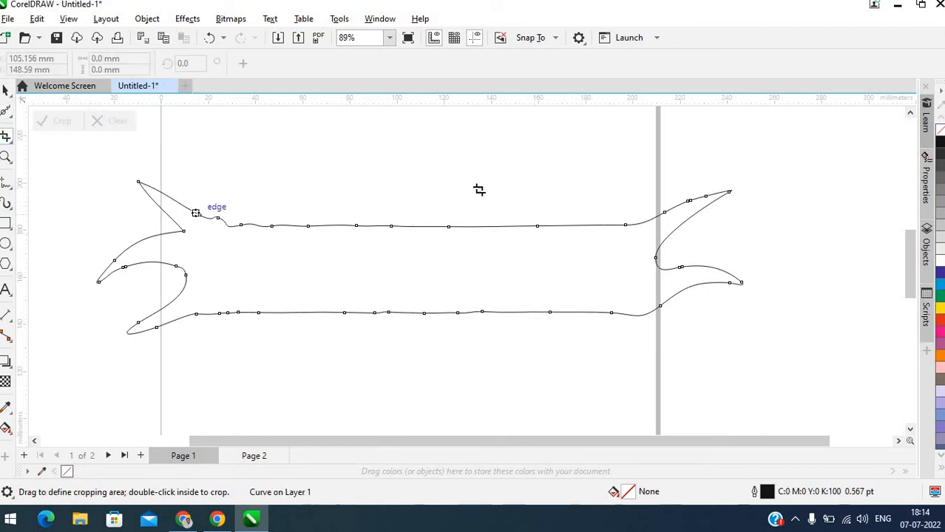
left_click_drag(391, 140, 64, 375)
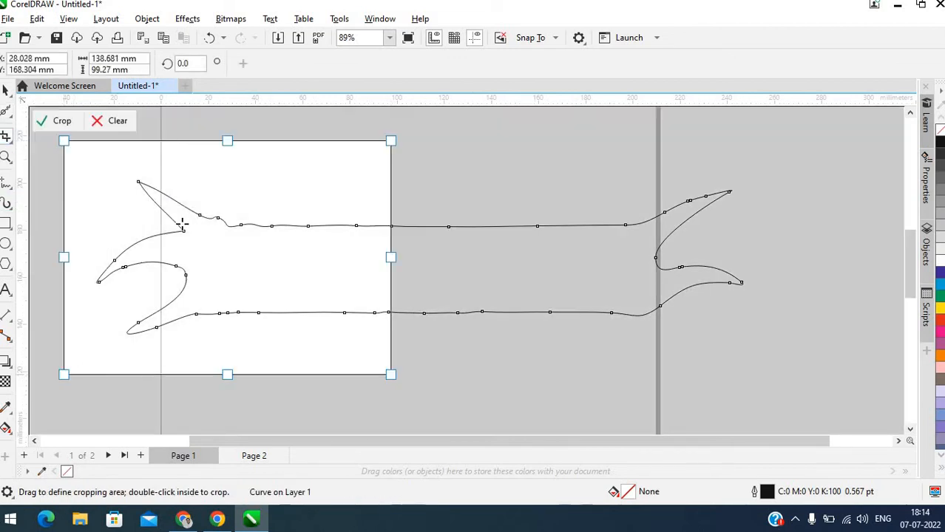
left_click(47, 122)
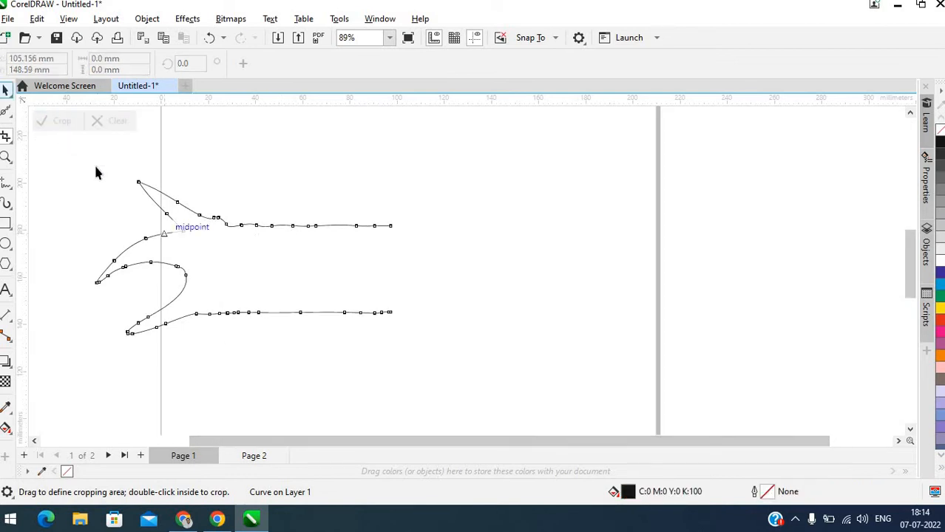
key("Escape")
left_click_drag(271, 232, 399, 226)
left_click(386, 400)
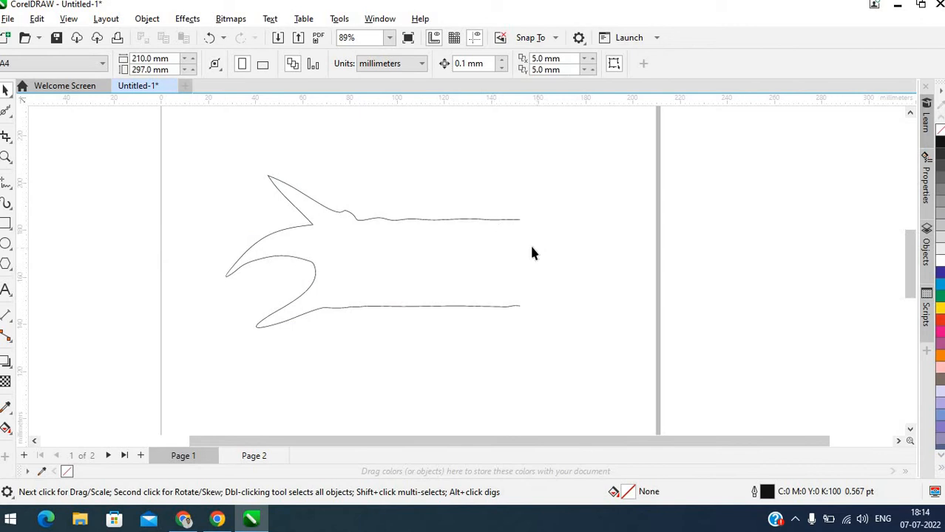
Try to pull the upper line's right end node down to the lower line with the Shape tool, and undo it.
left_click(6, 115)
left_click(42, 109)
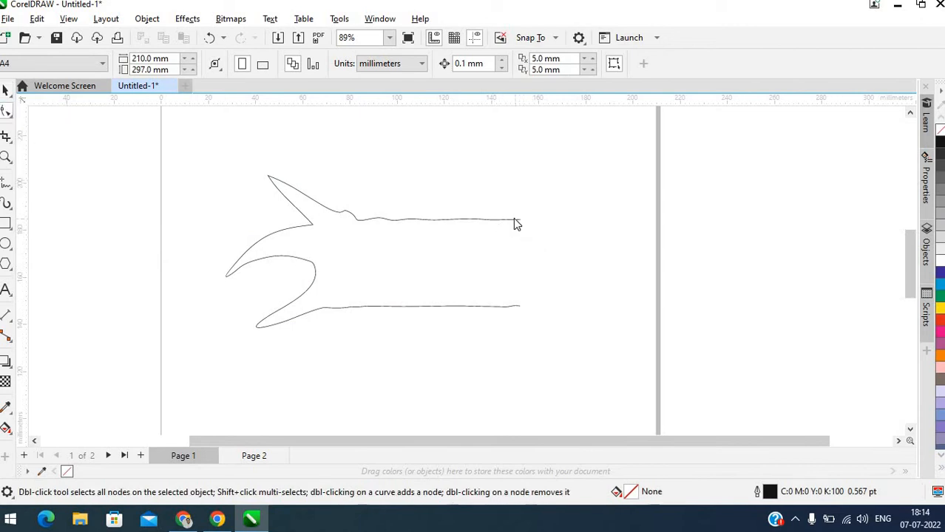
left_click(515, 220)
left_click_drag(522, 222, 529, 309)
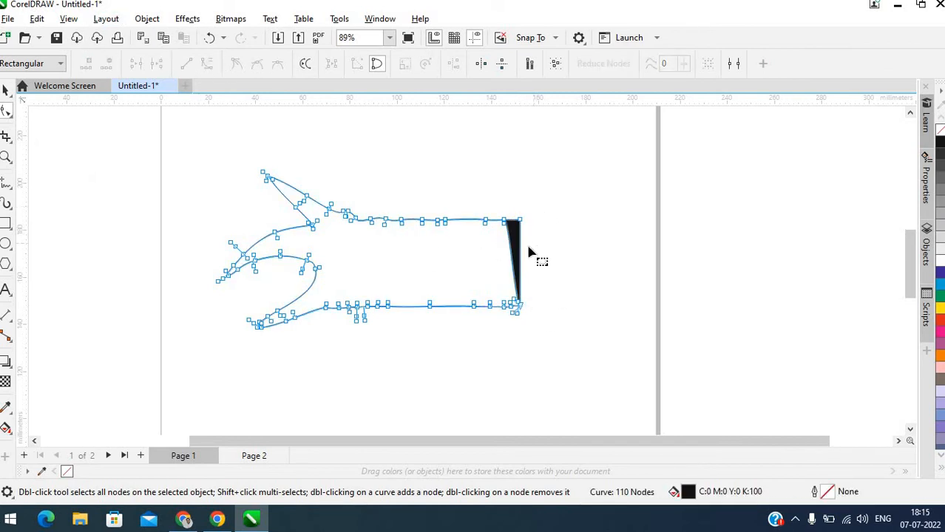
scroll(527, 249, "up", 2)
key("ctrl+z")
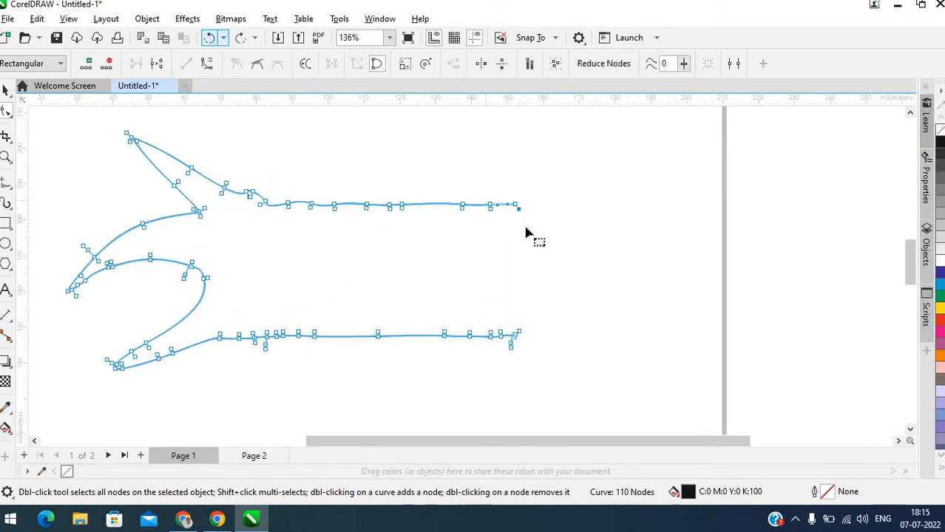
Pull the lower-side nodes at the upper line's right end downward to widen it into a filled strip.
scroll(532, 217, "up", 3)
scroll(491, 215, "up", 5)
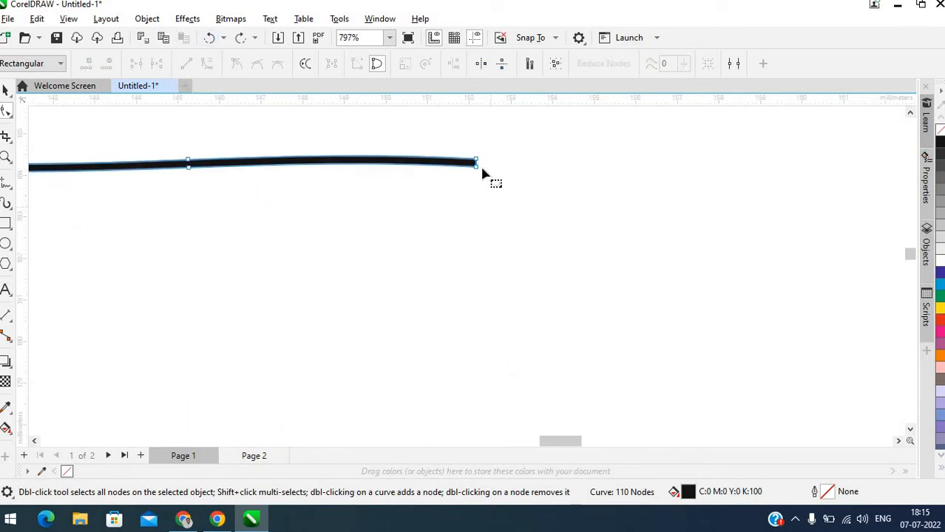
left_click_drag(474, 169, 482, 215)
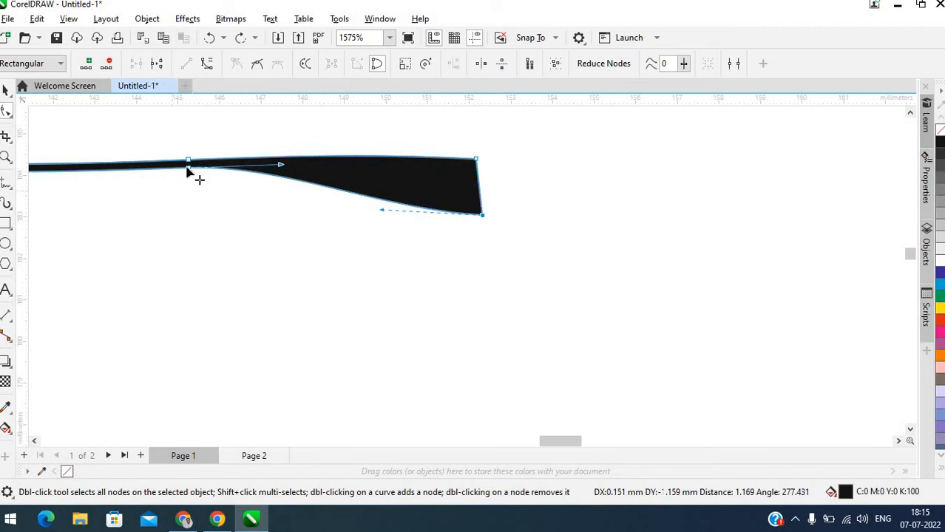
left_click(189, 168)
left_click_drag(188, 215, 192, 235)
scroll(193, 235, "down", 4)
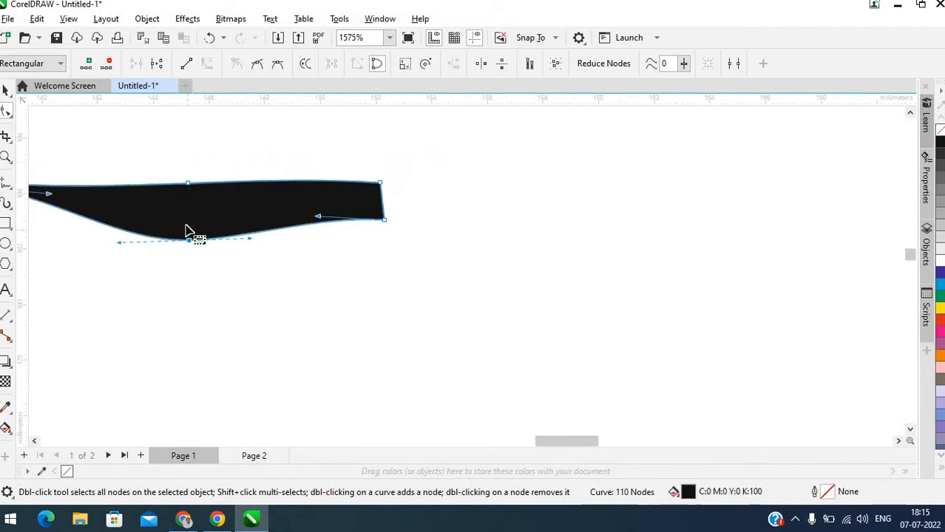
scroll(187, 227, "down", 3)
left_click_drag(260, 220, 251, 268)
left_click_drag(106, 211, 90, 262)
mouse_move(167, 254)
left_mouse_down()
mouse_move(165, 270)
mouse_move(151, 264)
left_mouse_up()
scroll(151, 264, "down", 6)
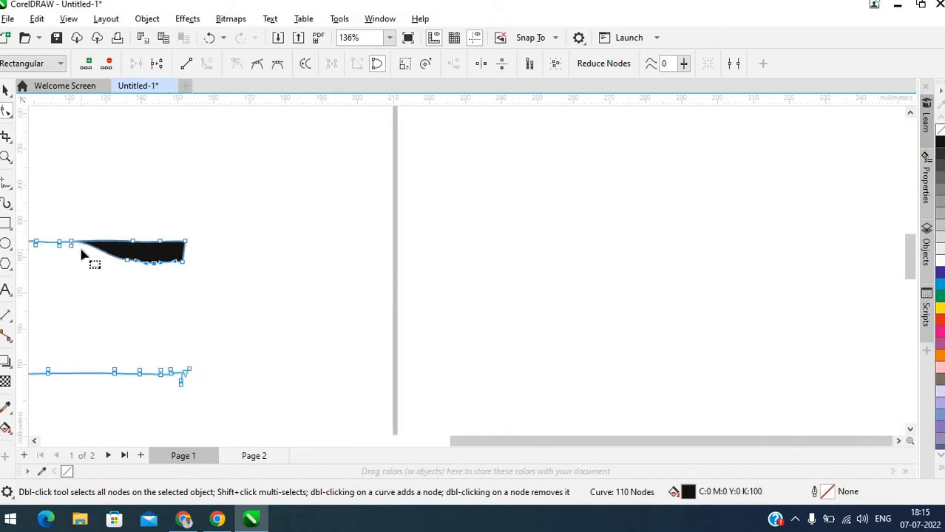
Lower the next underside nodes of the filled strip on the upper line, and delete the strip's lowered nodes.
key("super+p")
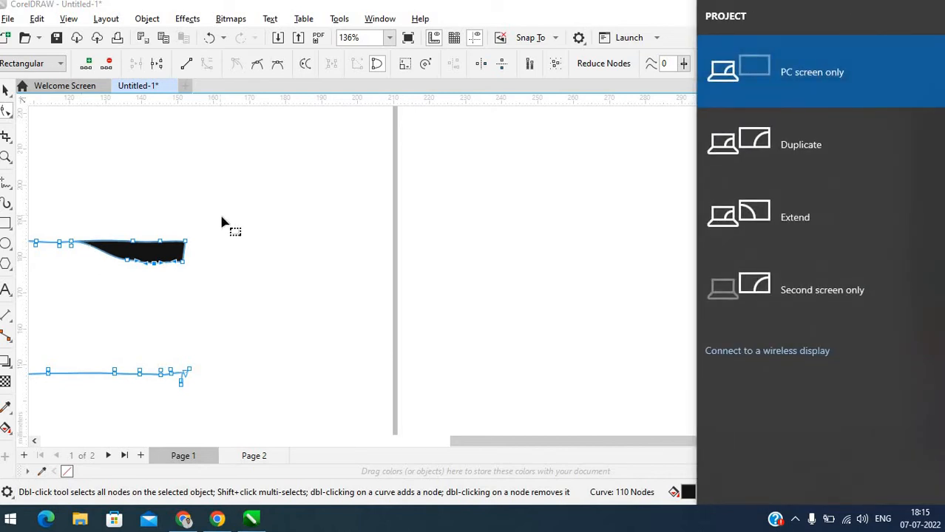
key("Escape")
key("shift+F2")
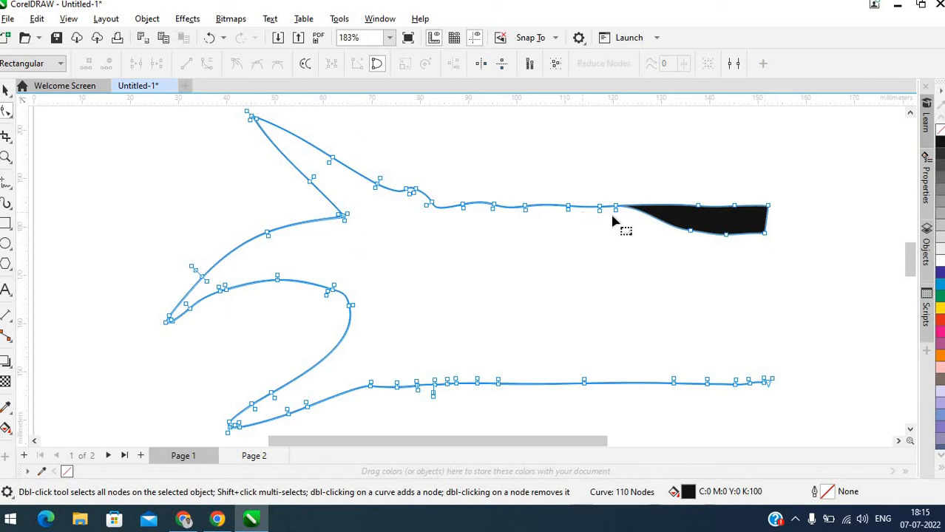
left_click_drag(616, 211, 618, 243)
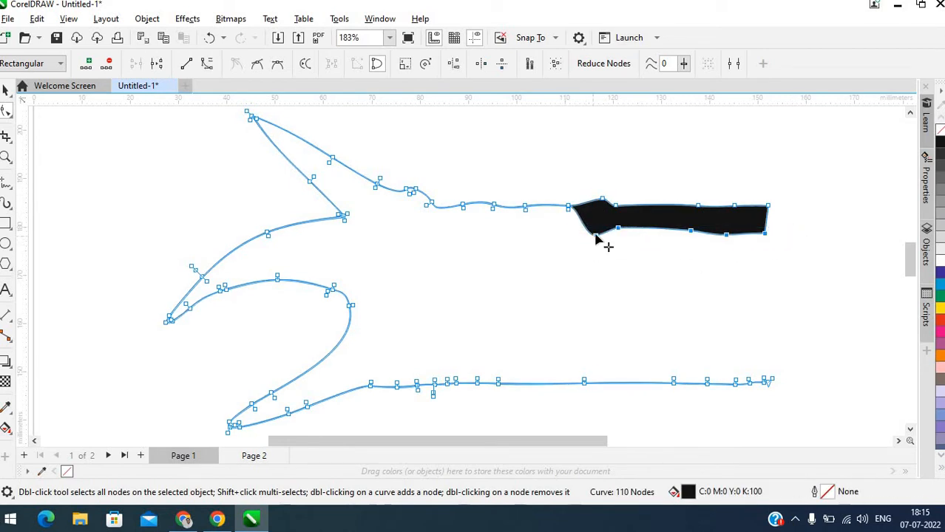
key("Delete")
left_click_drag(479, 209, 460, 192)
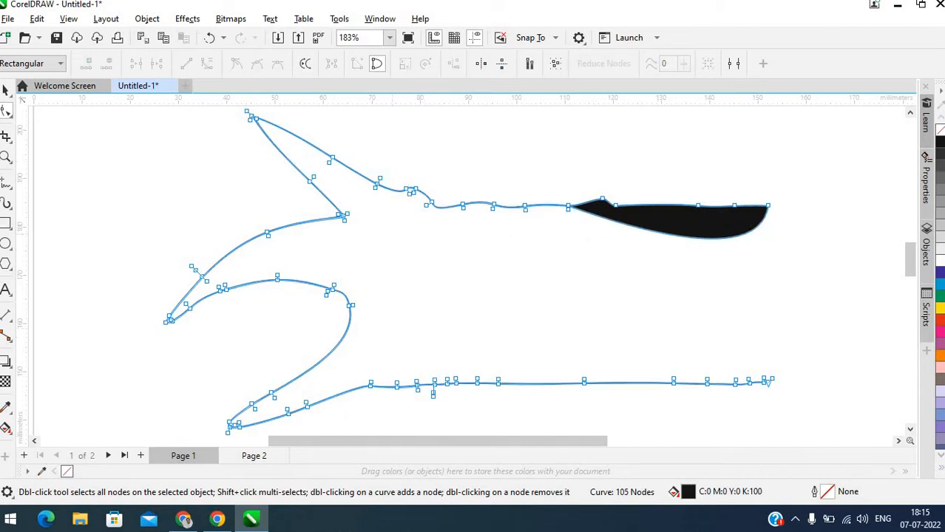
left_click(10, 99)
left_click(6, 89)
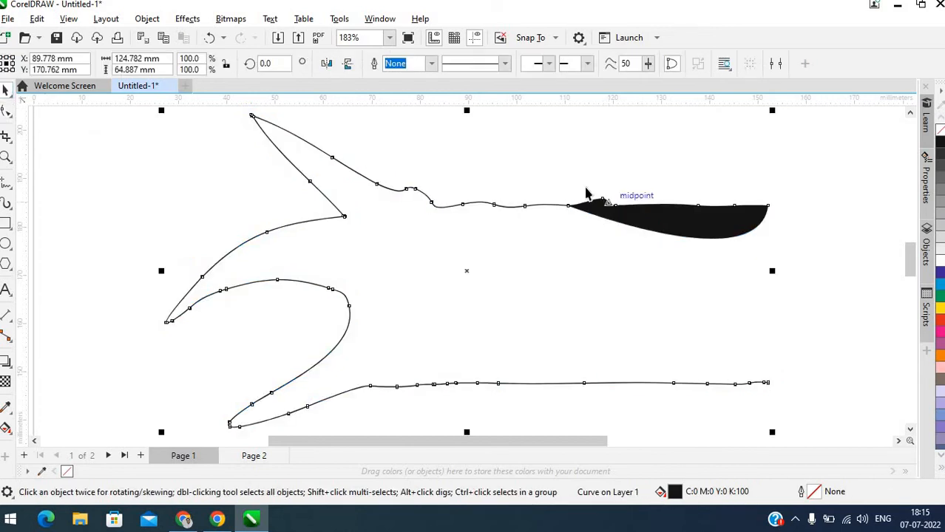
Undo all the node edits on the upper line's right end.
key("ctrl+z")
key("ctrl+z")
key("ctrl+z")
key("ctrl+z")
key("ctrl+z")
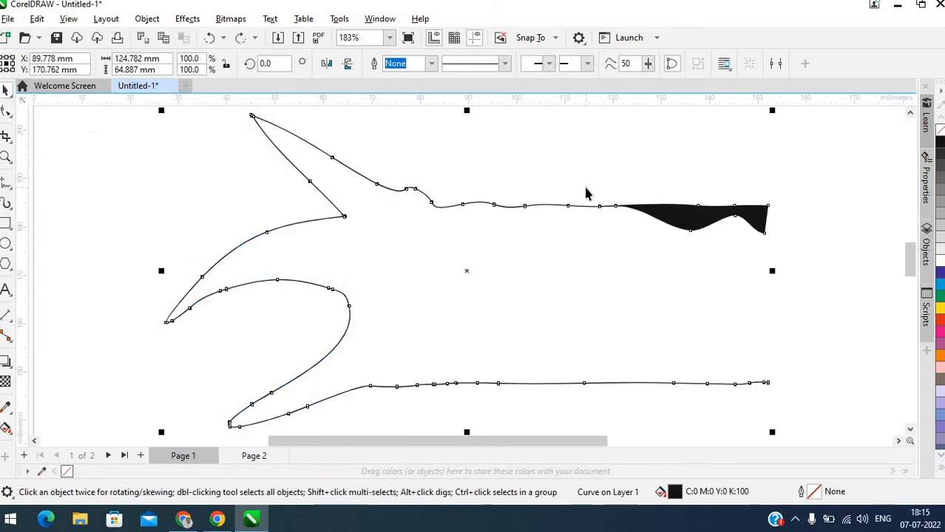
key("ctrl+z")
key("ctrl+z")
key("ctrl+z")
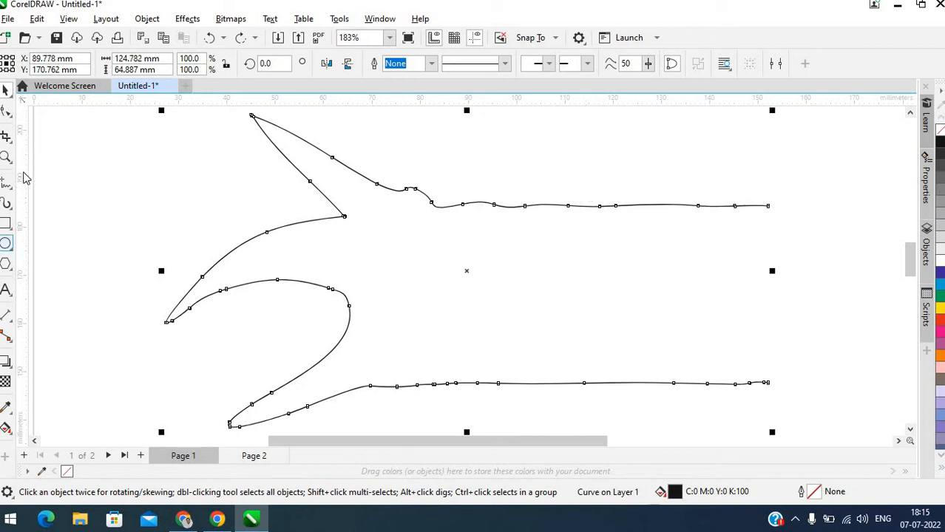
Draw a rectangle about 70.7 × 38.7 mm to the left of the cropped shape.
left_click(6, 137)
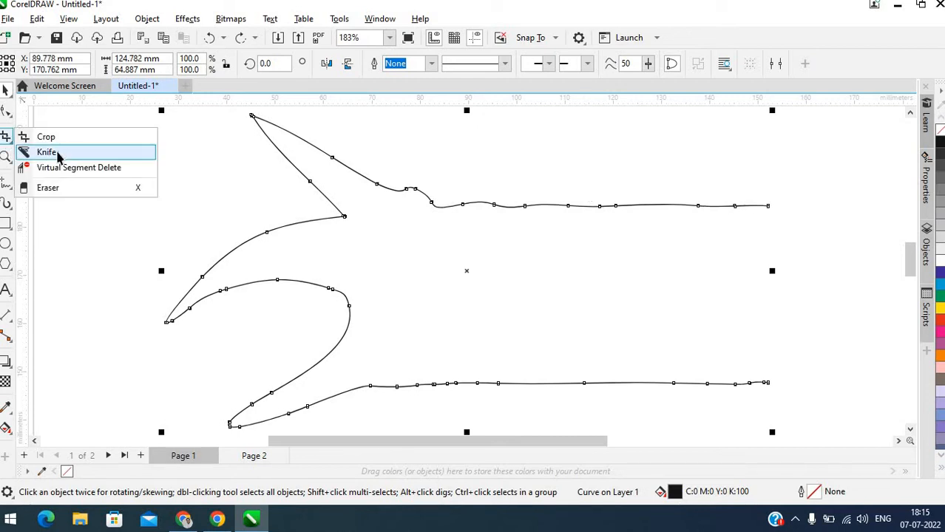
left_click(48, 152)
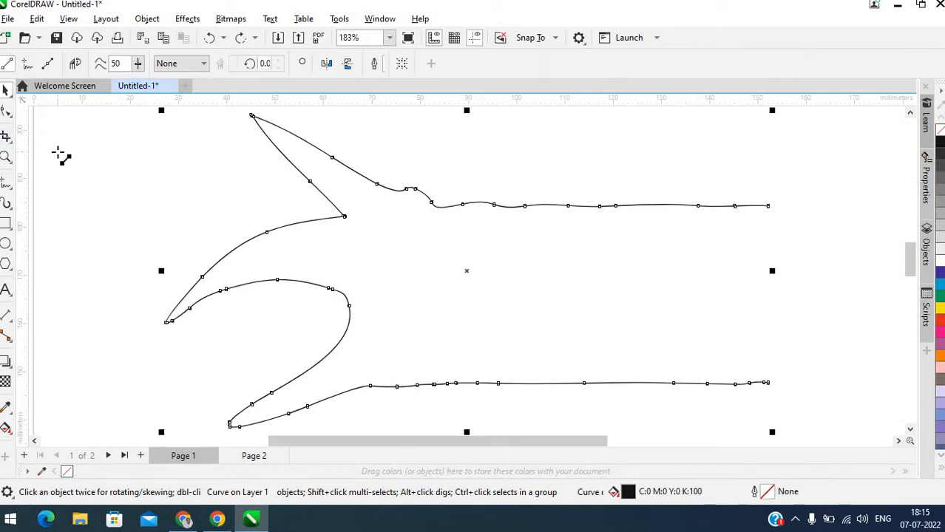
left_click(6, 224)
scroll(373, 237, "down", 4)
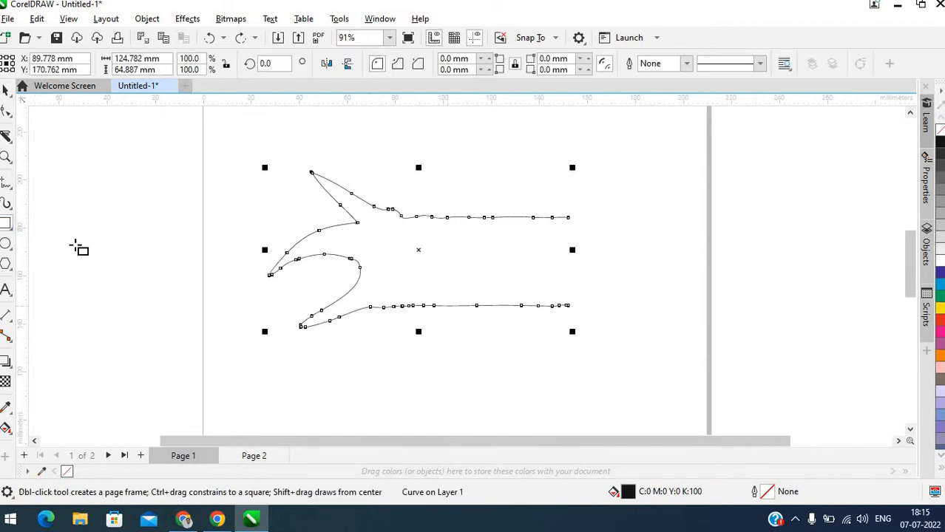
mouse_move(61, 166)
left_mouse_down()
mouse_move(208, 234)
mouse_move(233, 260)
left_mouse_up()
key("space")
Delete the cropped curve and move the rectangle onto the page in its place.
left_click(437, 256)
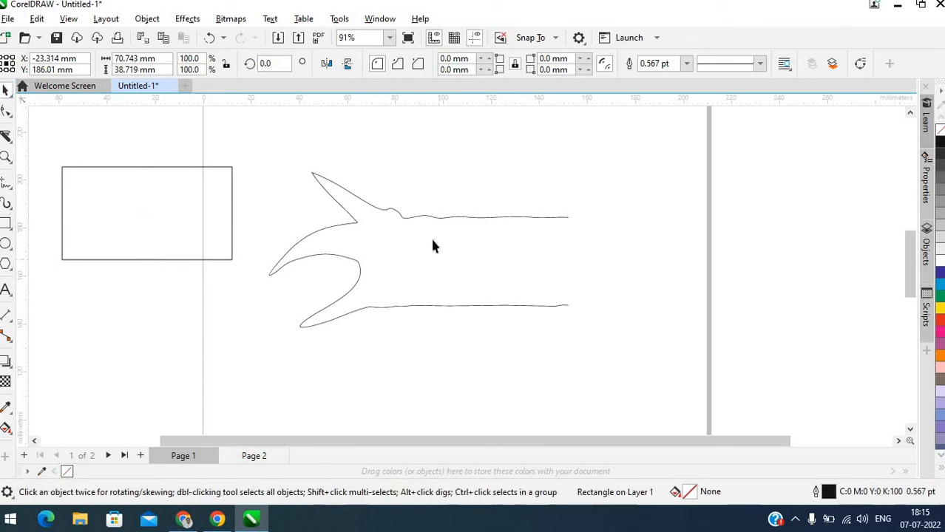
left_click(438, 218)
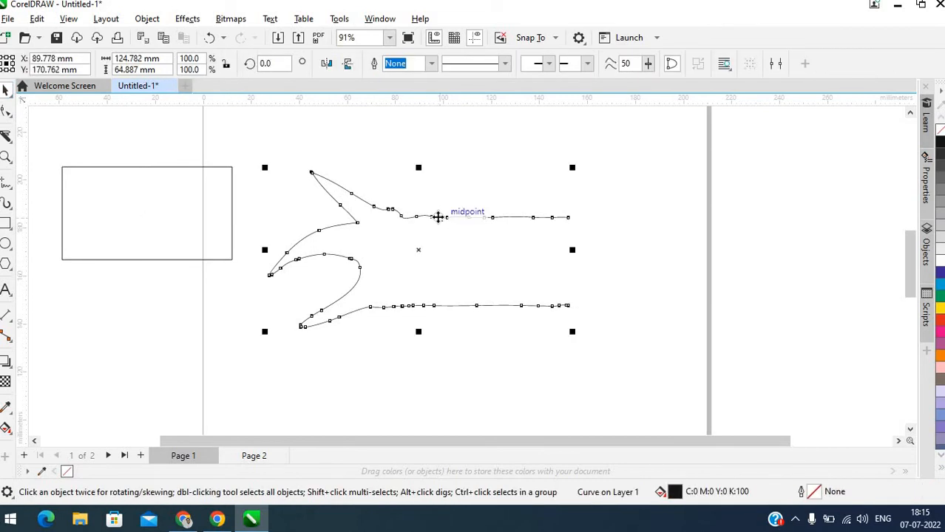
key("Delete")
left_click_drag(193, 213, 440, 216)
left_click(380, 215)
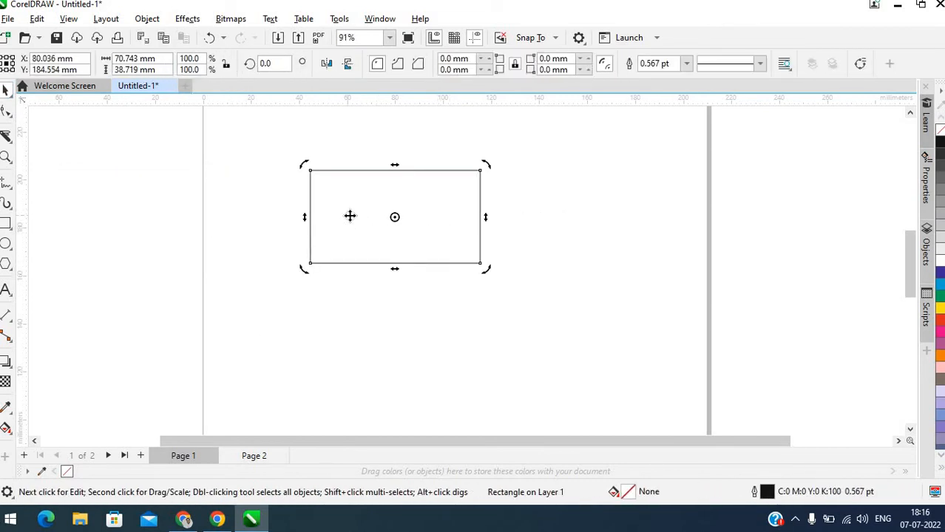
left_click(350, 215)
Slice the rectangle diagonally from its lower-left to its upper-right corner with the Knife tool.
left_click(6, 138)
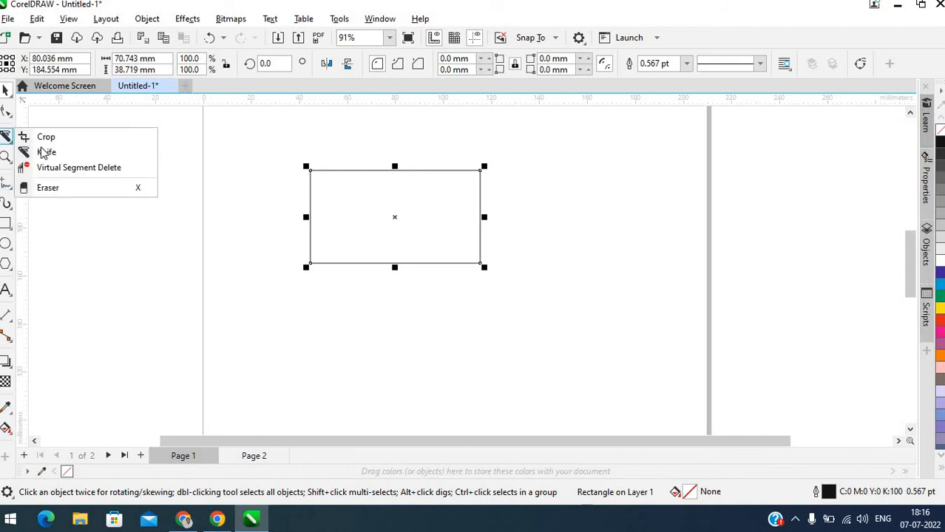
left_click(44, 153)
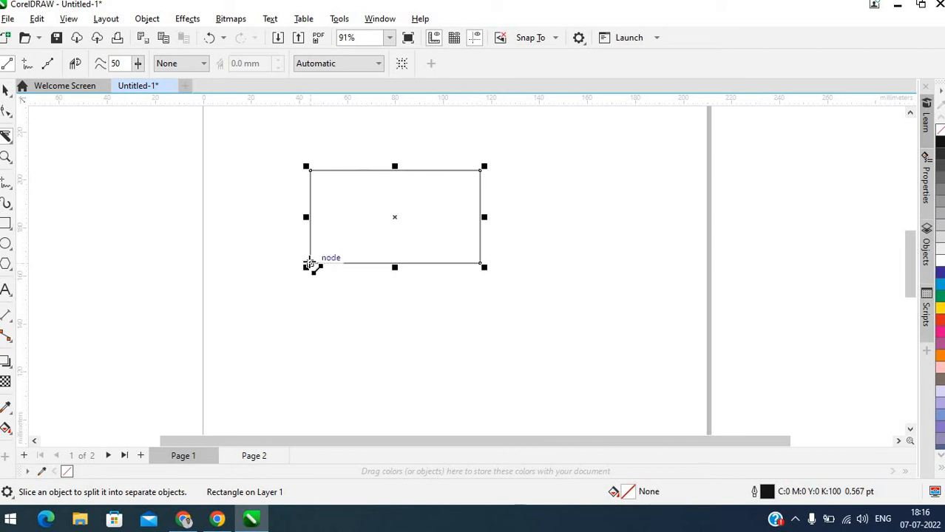
left_click_drag(309, 266, 484, 168)
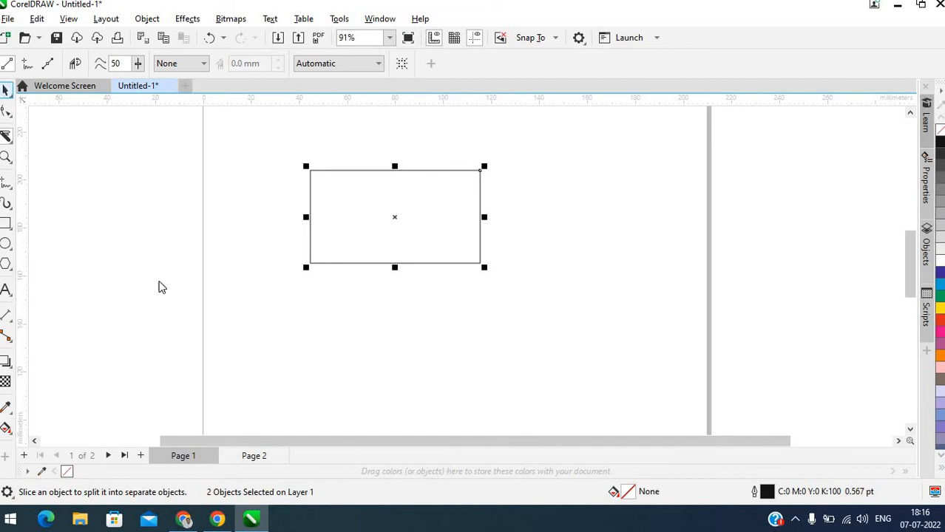
Move the two sliced halves apart, the lower-right one downward and the upper-left one up and to the left.
key("space")
left_click_drag(454, 210, 464, 263)
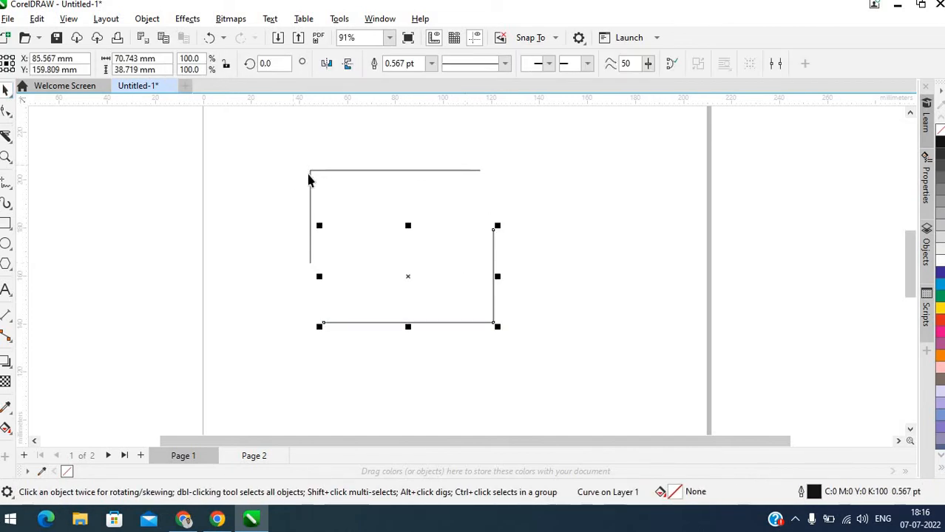
left_click(272, 170)
left_click_drag(310, 186, 261, 166)
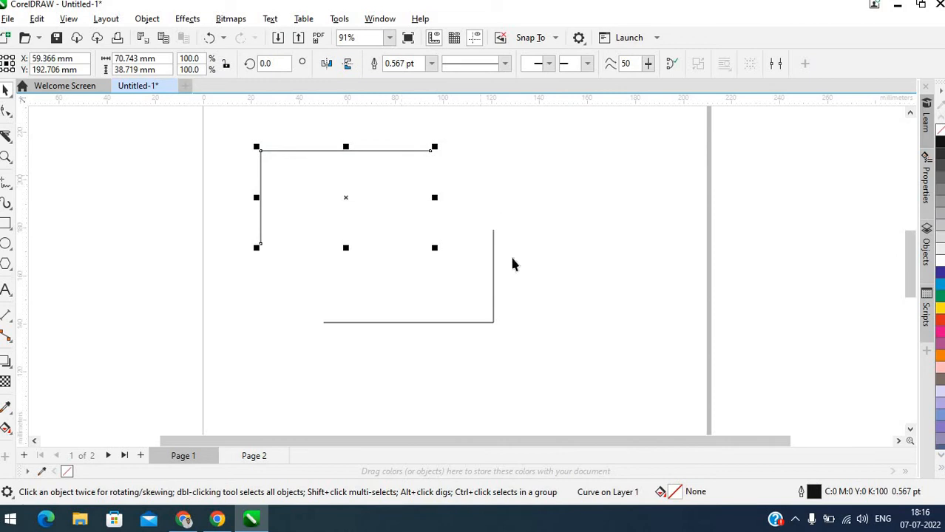
key("Escape")
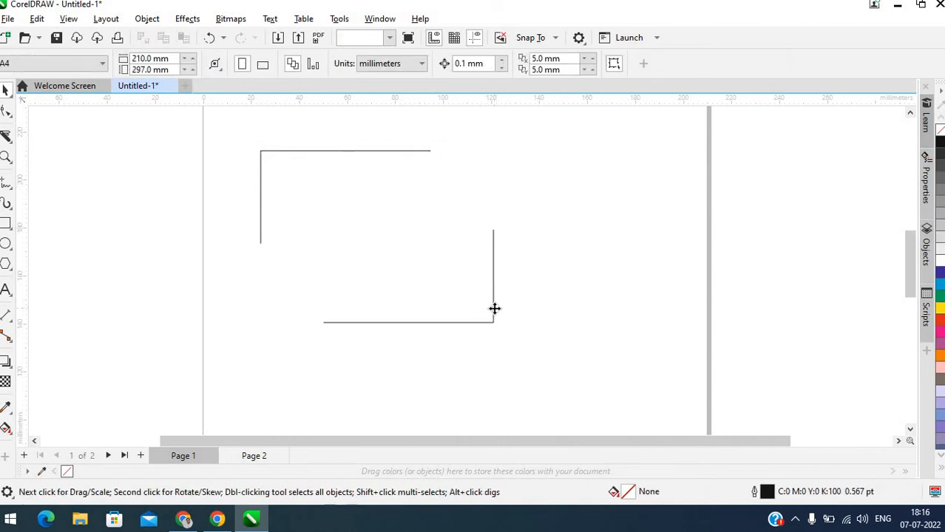
Apply a green fill (C:100 M:0 Y:100 K:0) to the lower-right open piece.
left_click(493, 308)
left_click(940, 259)
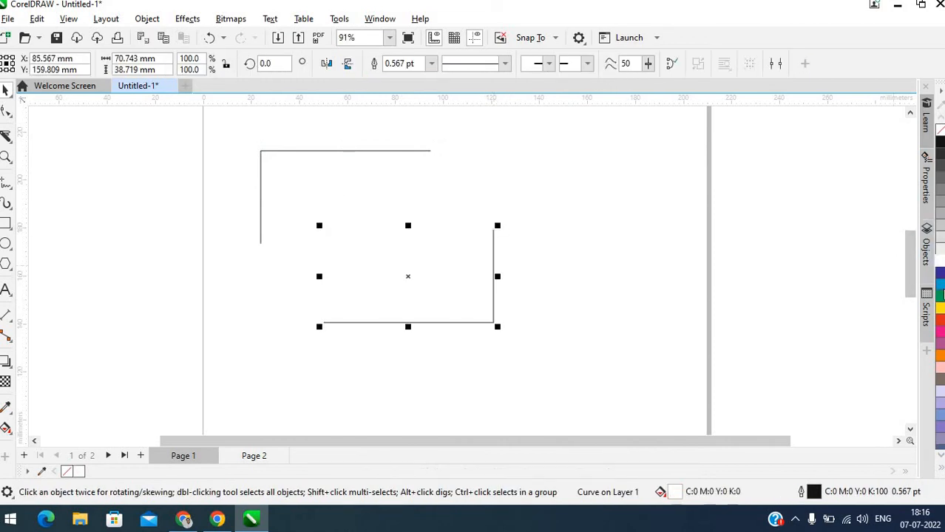
left_click(940, 299)
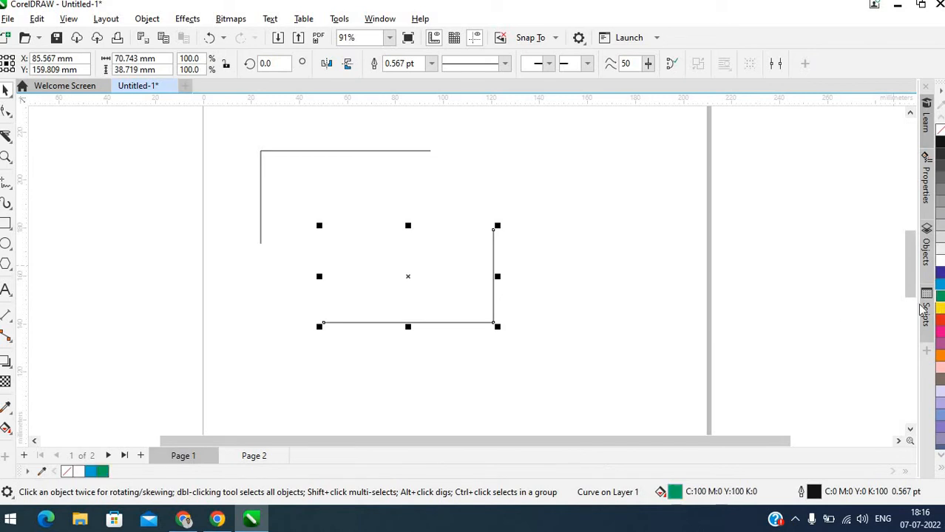
Draw a rectangle about 111.5 × 59.4 mm to the right of the open pieces, across the page's right edge.
left_click(6, 223)
left_click_drag(509, 157, 776, 303)
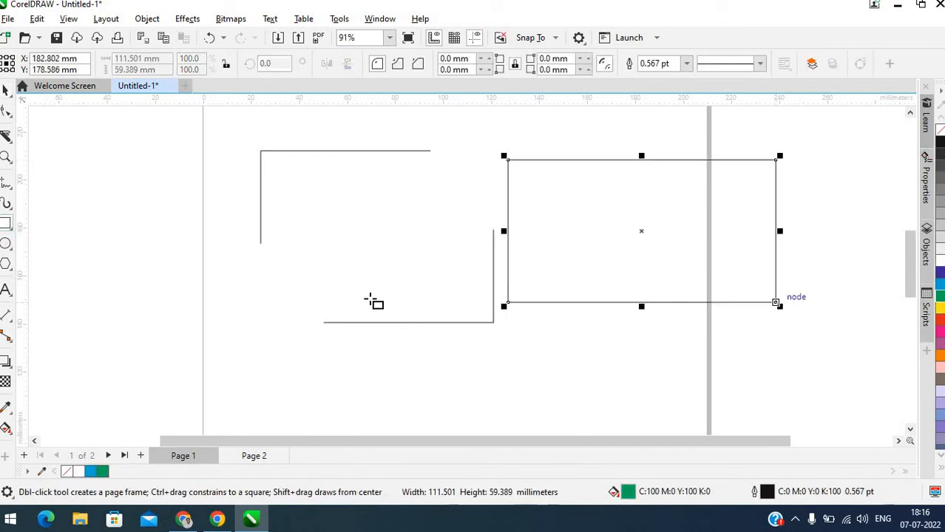
Move both open pieces left across the page's left edge and move the rectangle onto the page beside them.
left_click(416, 321)
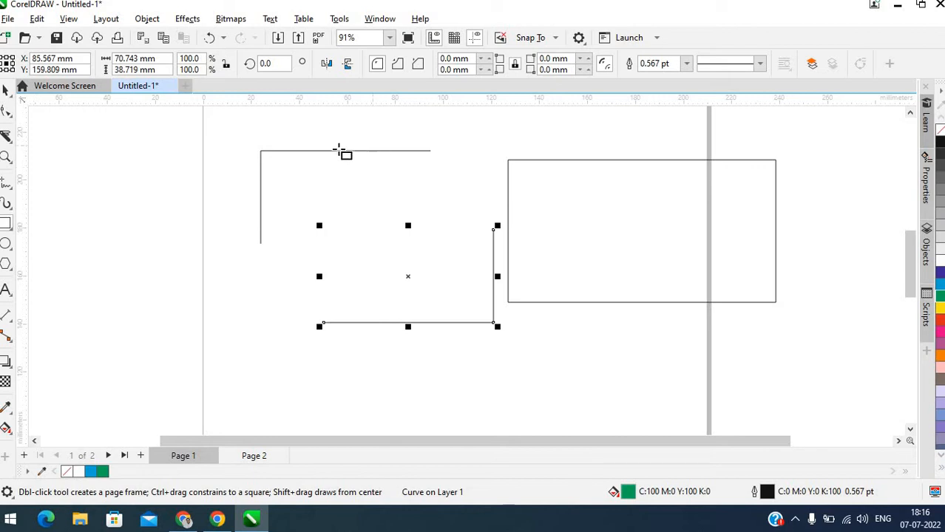
key("Delete")
key("ctrl+z")
left_click(261, 157, "shift")
left_click_drag(376, 236, 179, 236)
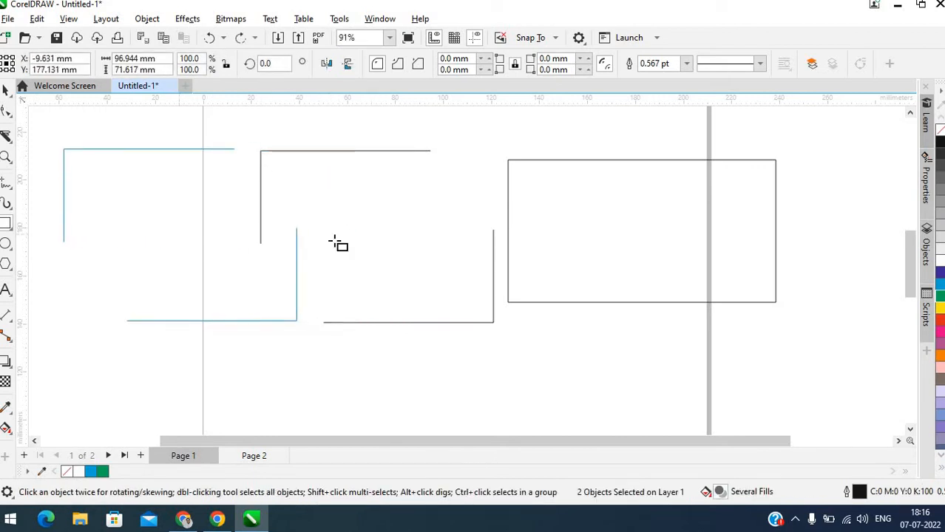
left_click(501, 243)
left_click(556, 237)
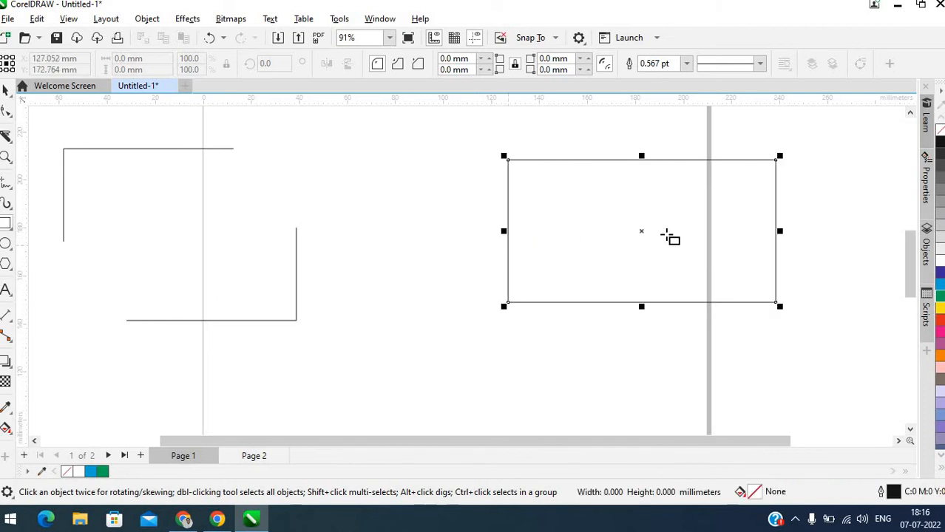
left_click_drag(645, 230, 460, 275)
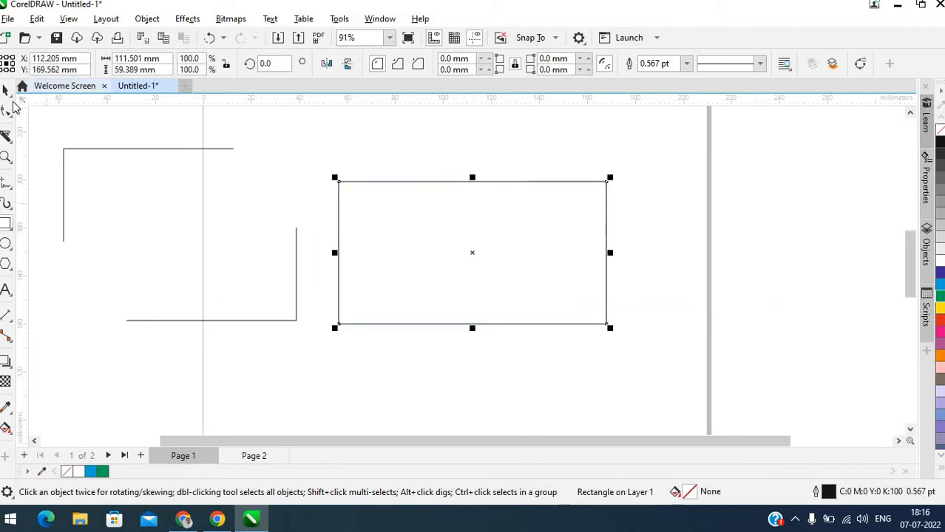
Slice the rectangle diagonally from its lower-left to its upper-right corner with the Knife tool, with automatic closing of cut objects enabled.
left_click(8, 139)
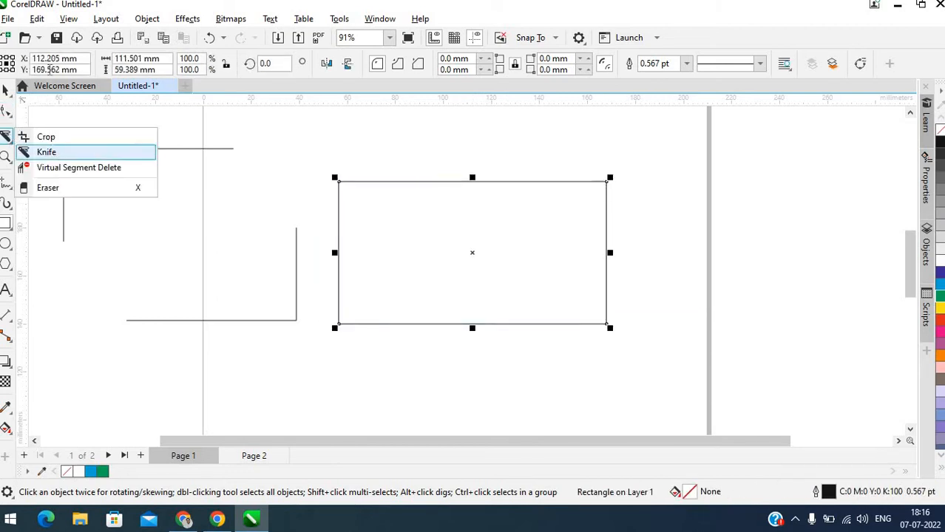
left_click(44, 150)
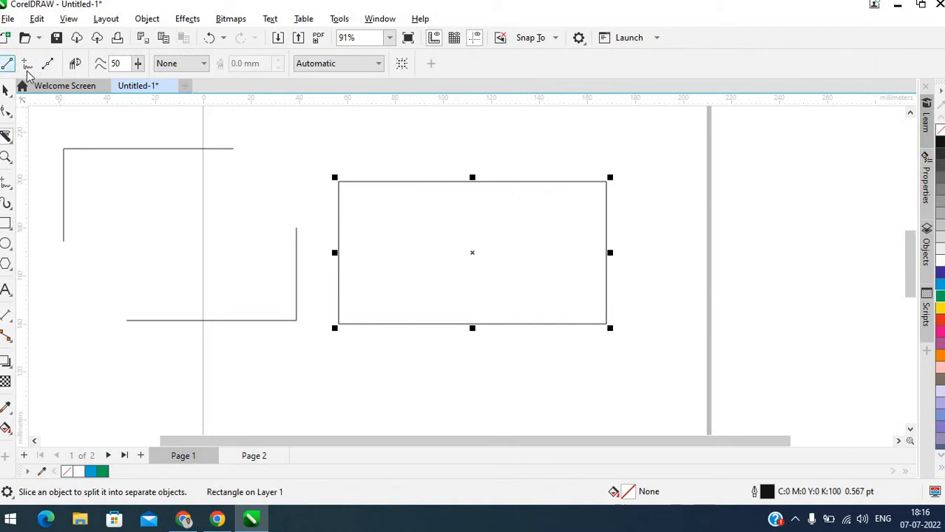
left_click(198, 64)
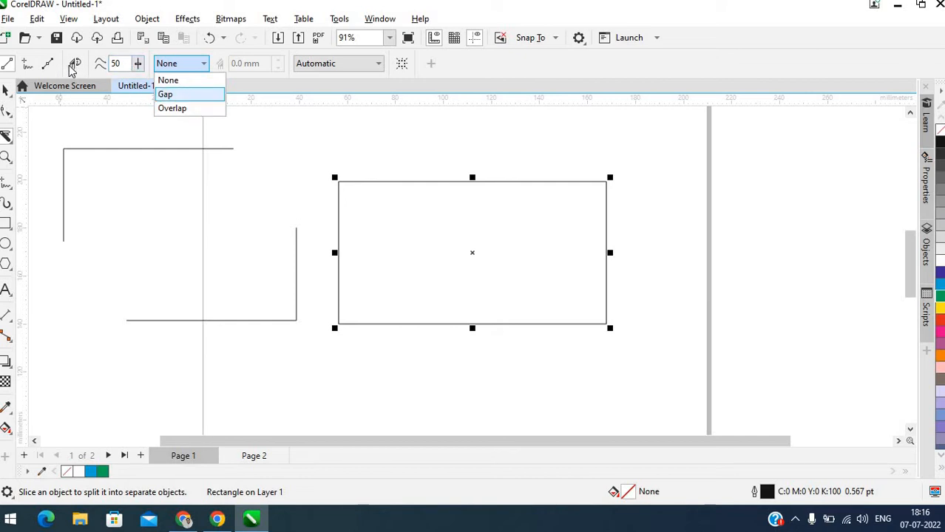
left_click(27, 63)
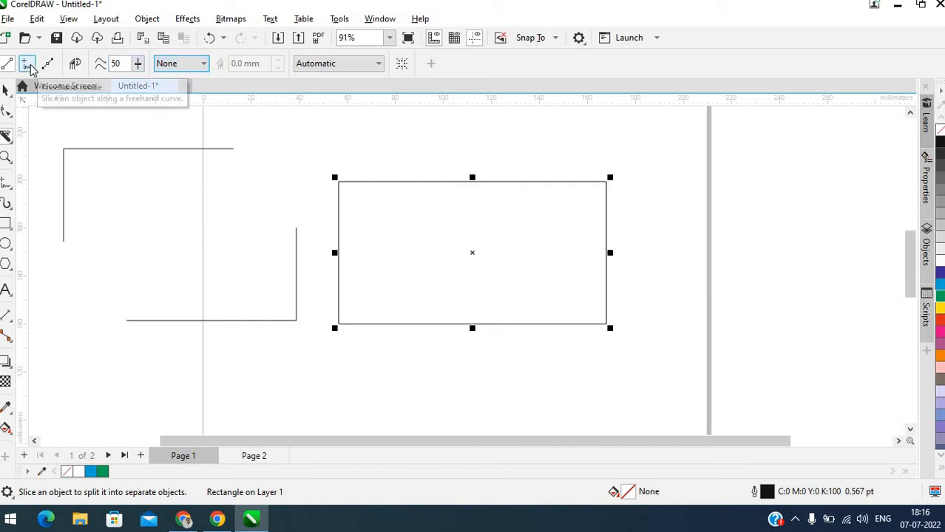
left_click(48, 65)
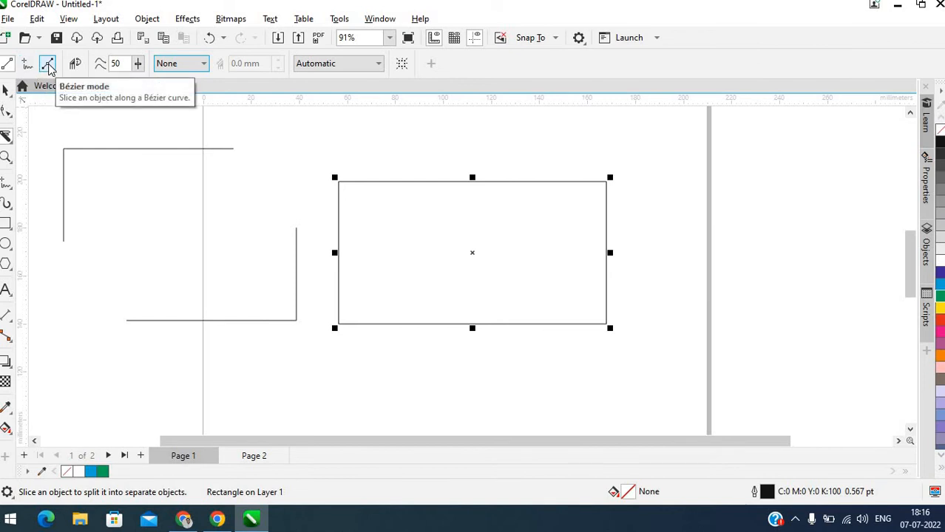
left_click(74, 65)
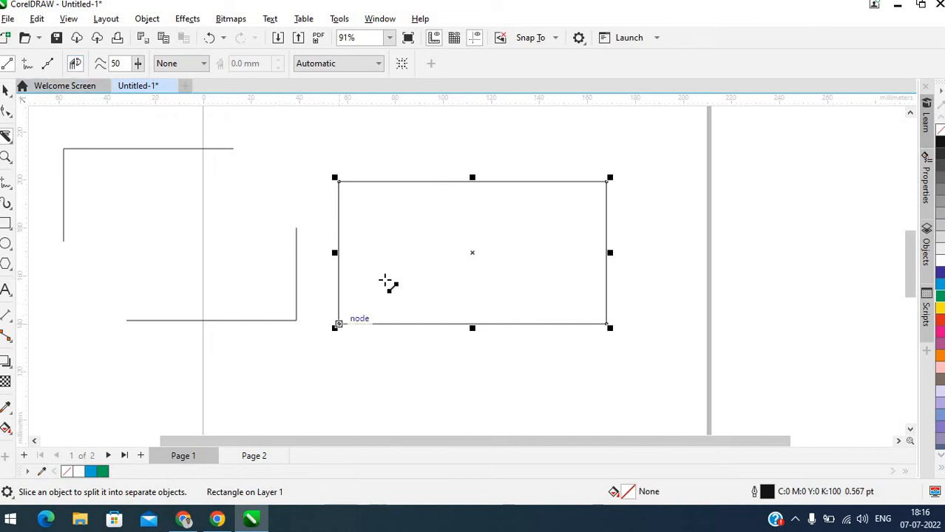
left_click_drag(339, 323, 608, 181)
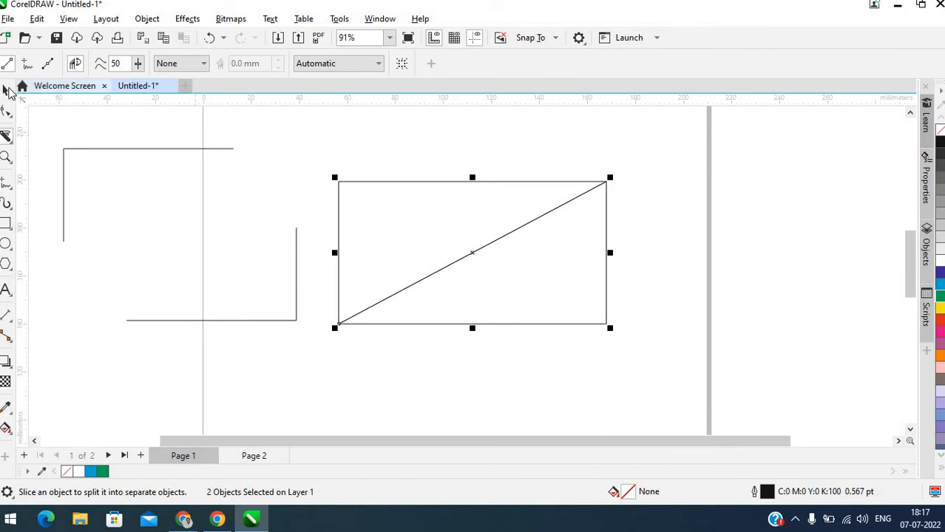
Move the lower-right triangle down and to the right of the other half and fill it yellow.
left_click(6, 88)
left_click_drag(486, 302, 534, 328)
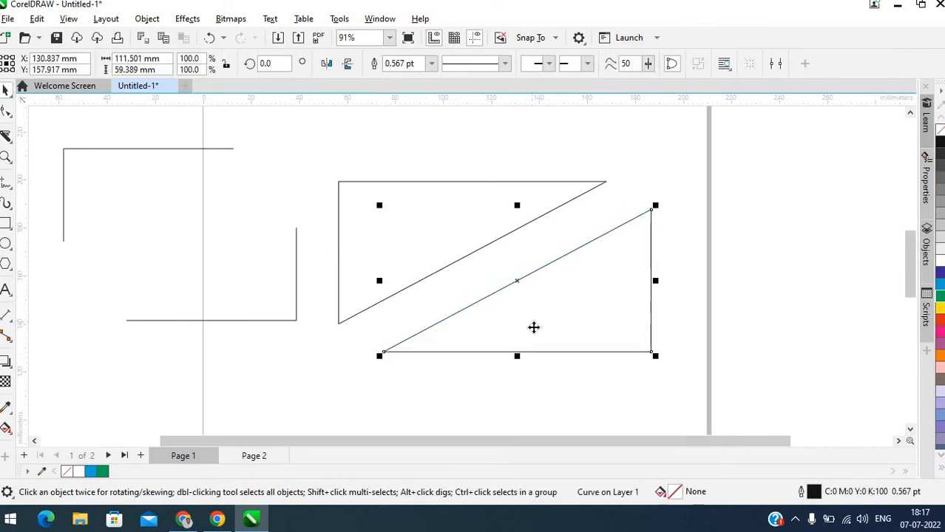
left_click(939, 310)
Fill the upper-left triangle orange (C:0 M:60 Y:100 K:0) and deselect it.
left_click(390, 249)
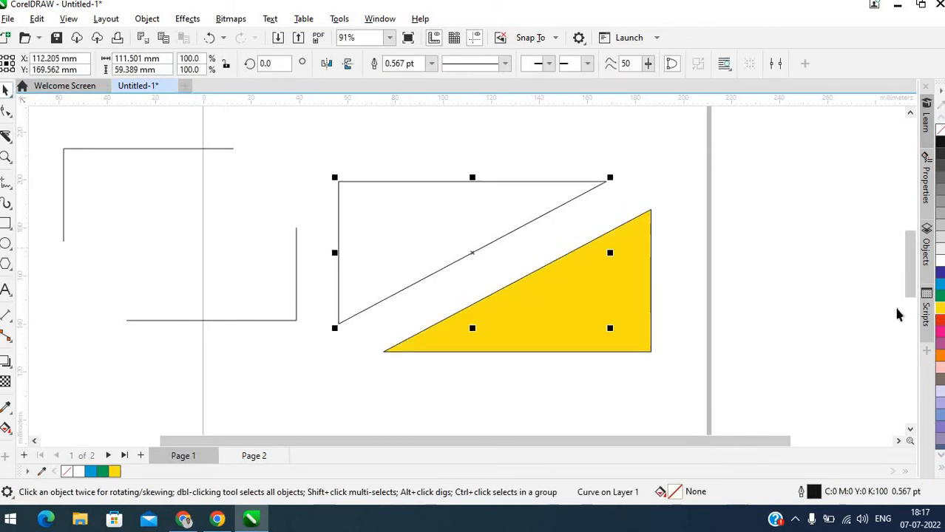
left_click(939, 357)
left_click(667, 373)
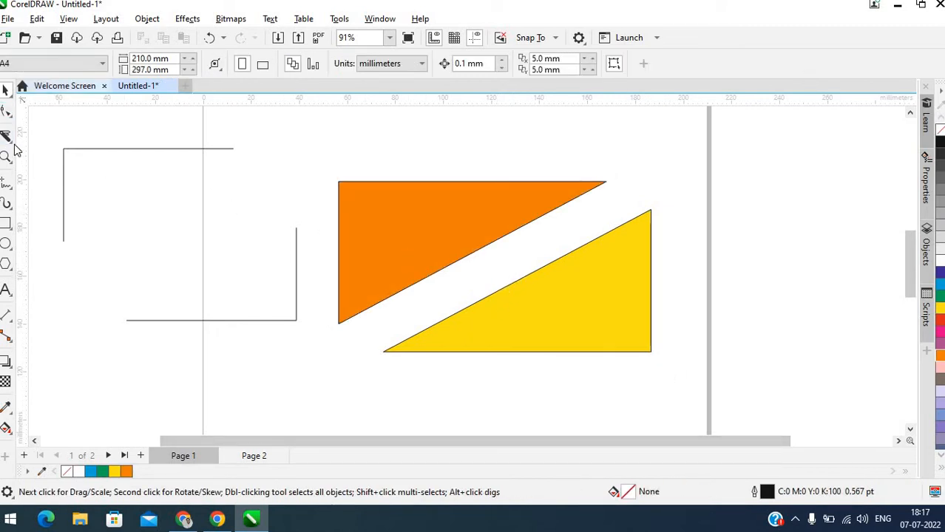
Delete the yellow triangle, the orange triangle and both open pieces.
left_click(516, 290)
key("Delete")
left_click(385, 255)
key("Delete")
left_click(296, 311)
key("Delete")
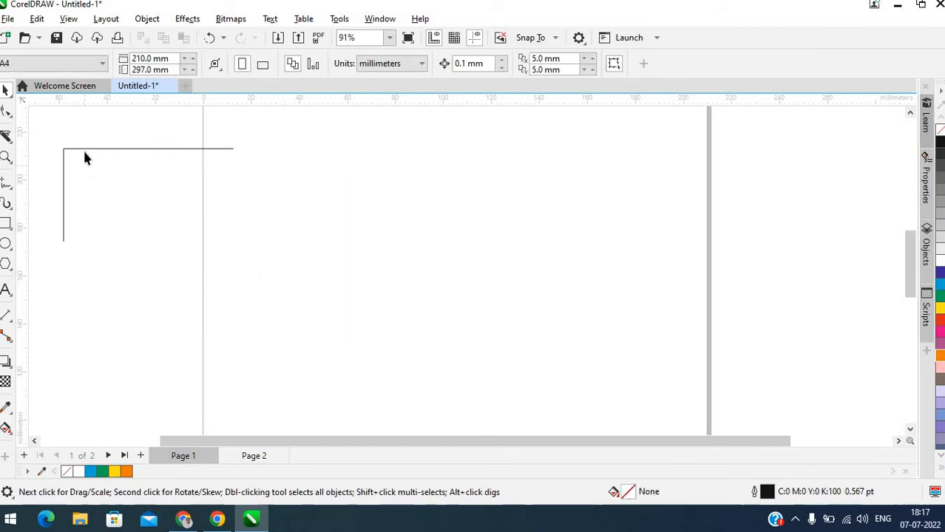
left_click(83, 149)
key("Delete")
Undo the deletions of the two triangles and the two open pieces.
left_click(6, 137)
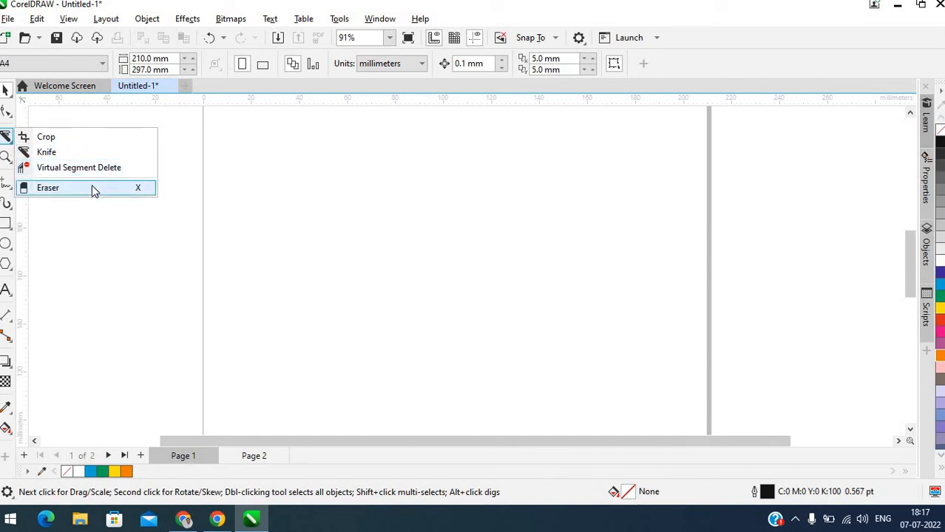
left_click(118, 266)
key("ctrl+z")
key("ctrl+z")
key("ctrl+shift+z")
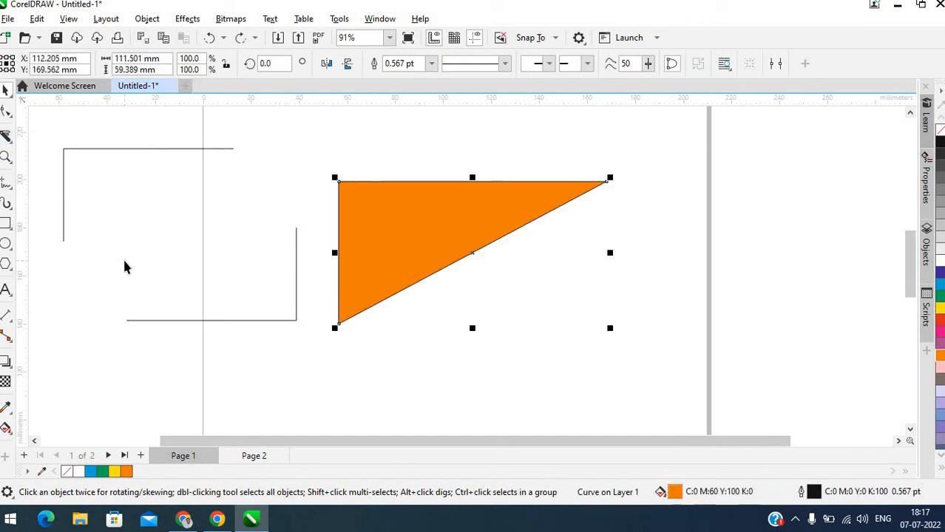
key("ctrl+shift+z")
Remove both open pieces and both filled triangles with the Virtual Segment Delete tool.
left_click(6, 140)
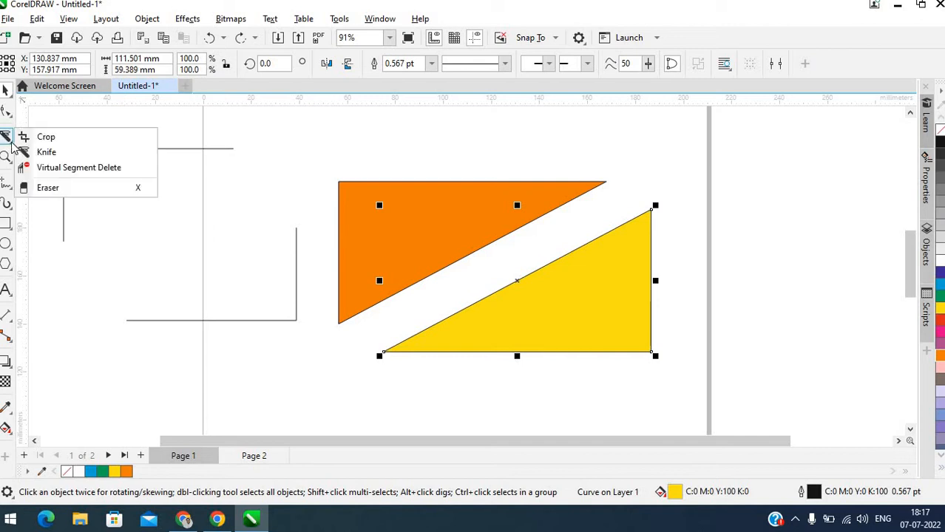
left_click(66, 167)
left_click(285, 318)
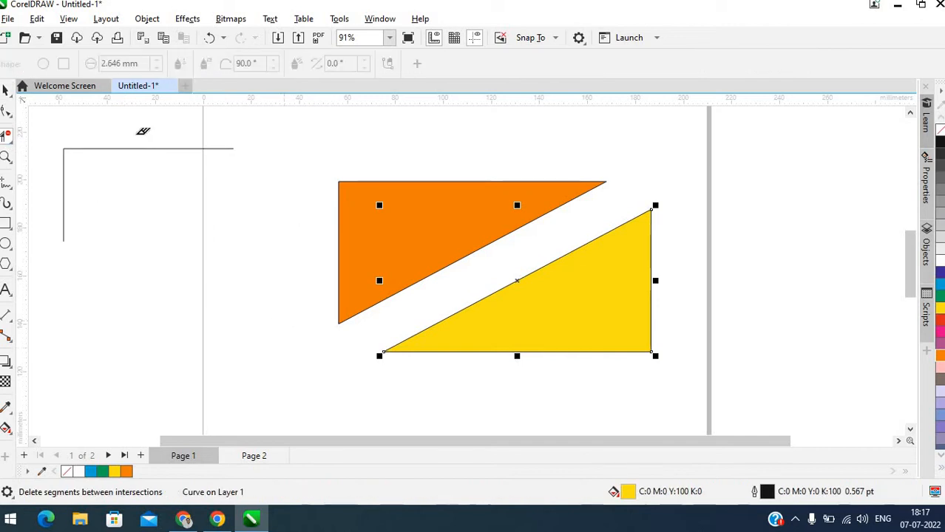
left_click(364, 180)
left_click(562, 256)
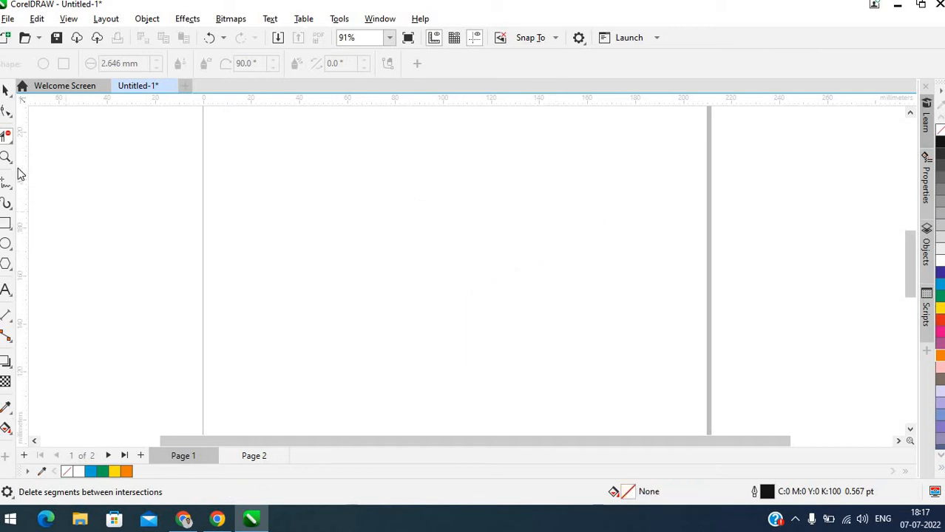
Add the artistic text "Sirji" in the left part of the empty page.
left_click(9, 137)
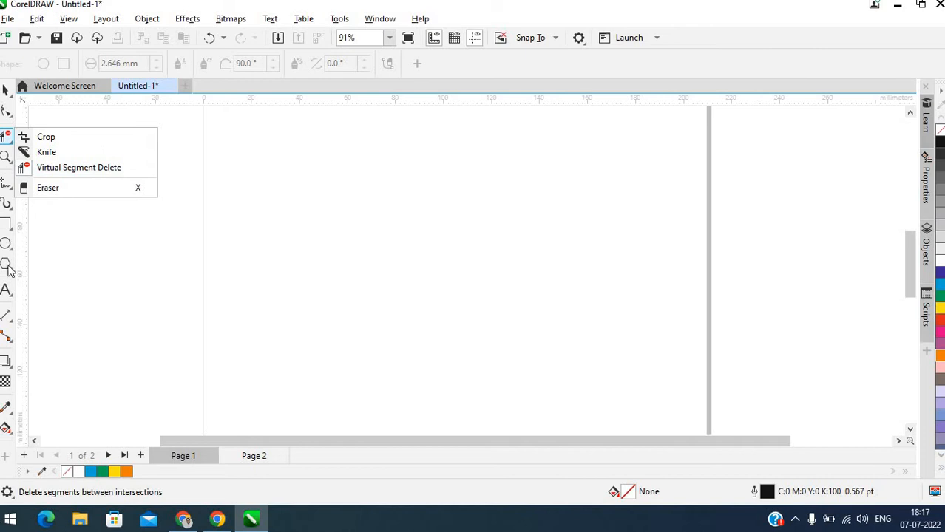
left_click(5, 290)
left_click(272, 279)
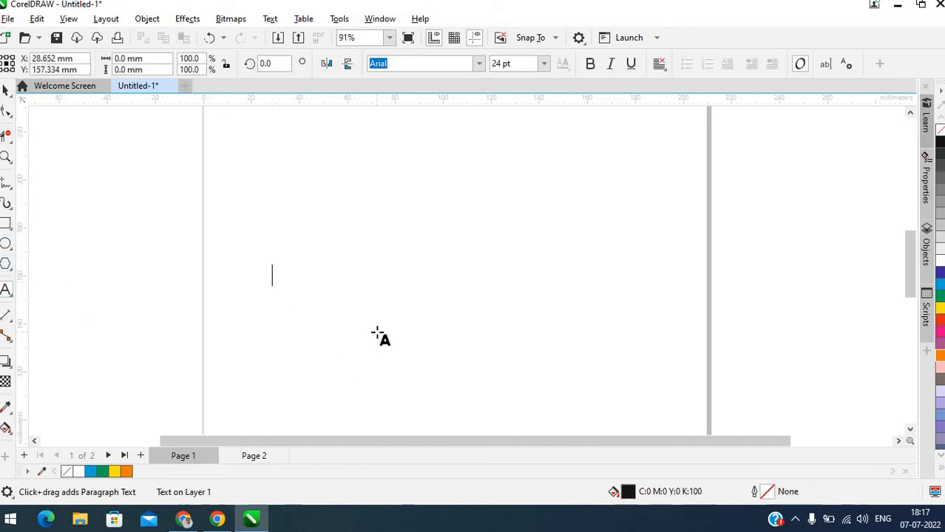
type("sIRJ")
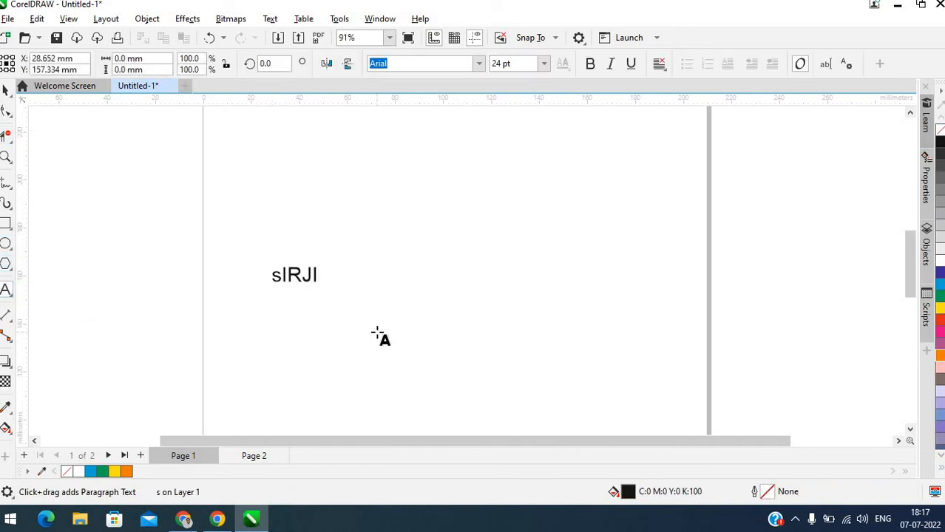
type("I")
key("BackSpace")
key("BackSpace")
key("BackSpace")
key("BackSpace")
key("BackSpace")
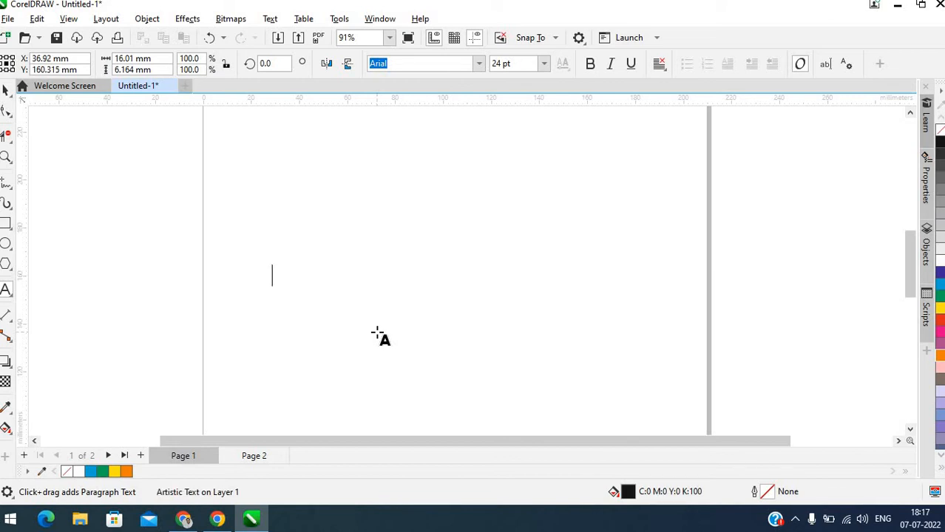
type("sIRJI")
key("BackSpace")
key("BackSpace")
key("BackSpace")
key("BackSpace")
key("BackSpace")
type("Sirji")
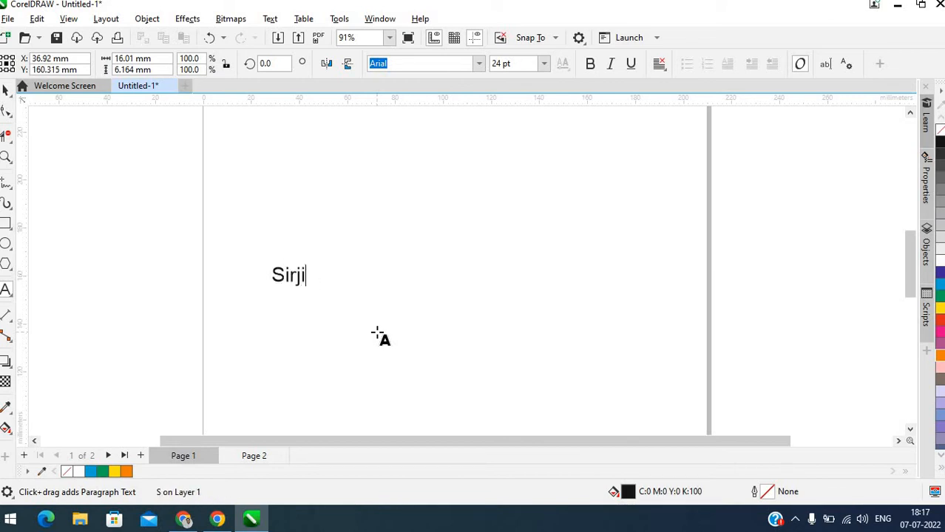
Enlarge the "Sirji" text to about 80.5 × 48.6 mm and move it toward the middle of the page.
left_click_drag(308, 261, 659, 160)
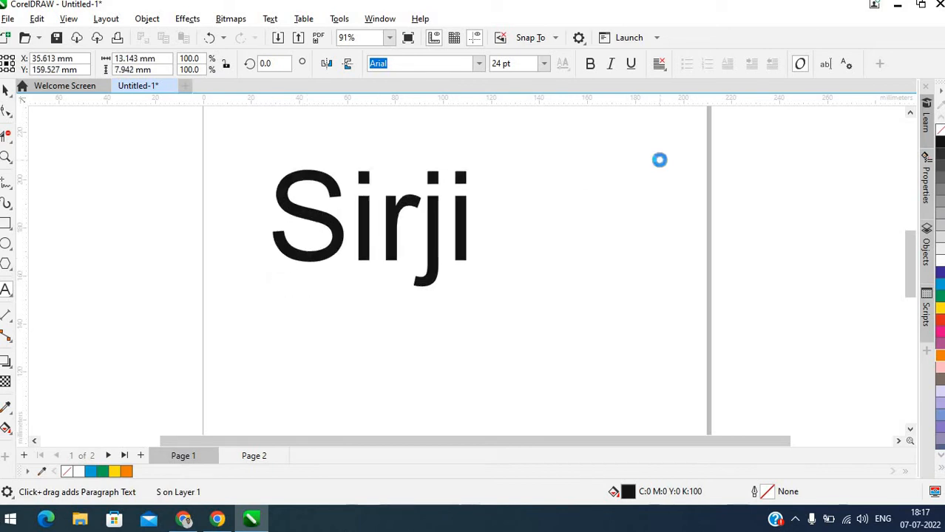
left_click_drag(365, 225, 419, 290)
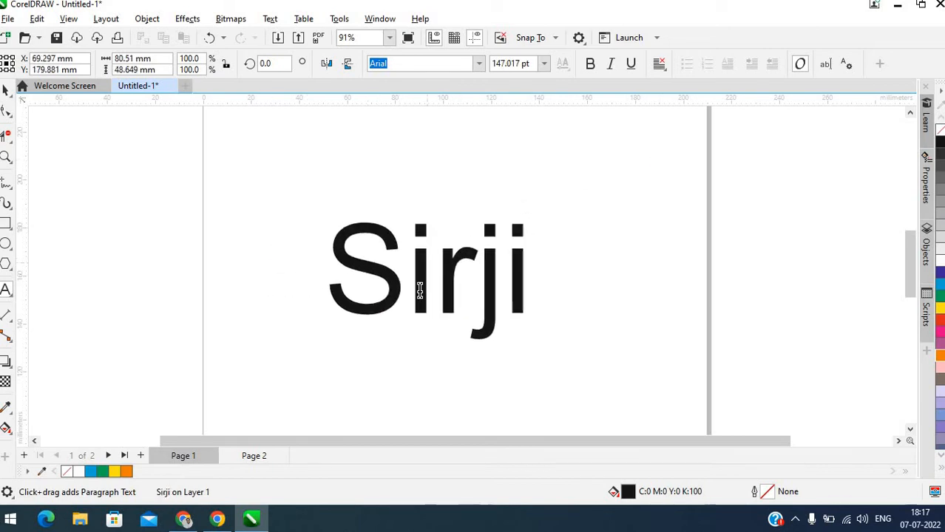
Activate the Eraser tool for the "Sirji" text.
left_click(7, 135)
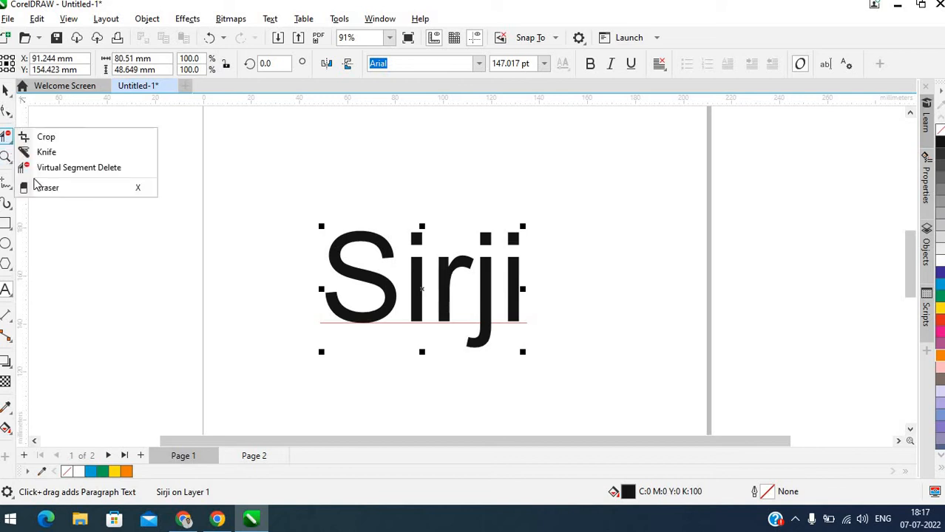
left_click(47, 187)
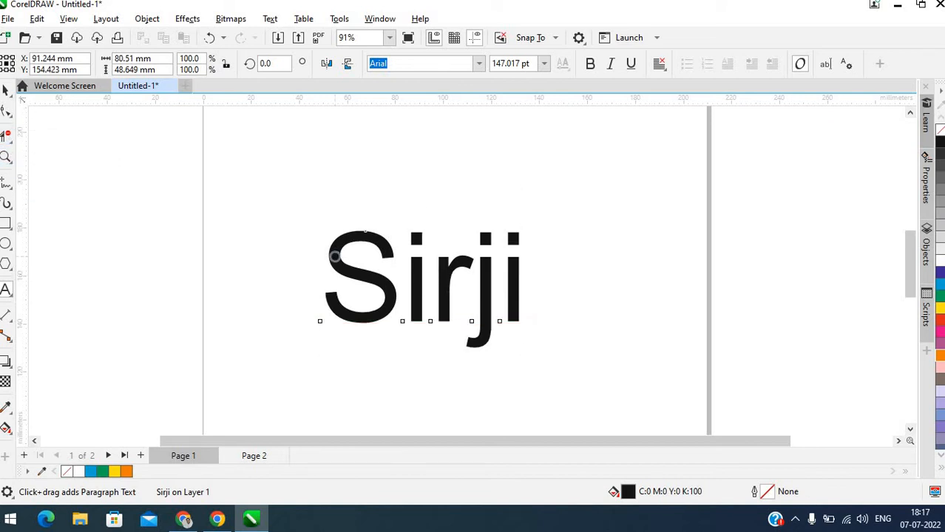
scroll(388, 244, "up", 3)
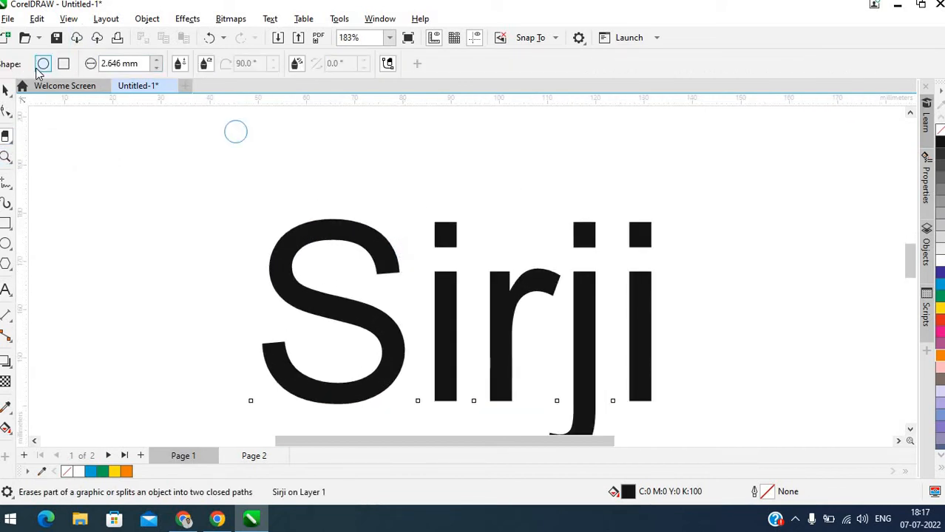
left_click(898, 4)
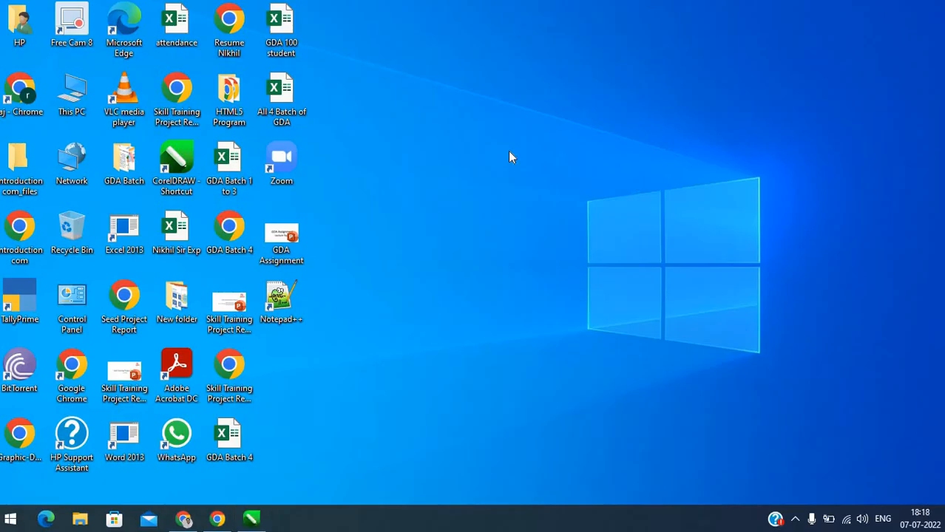
key("alt+Tab")
key("alt+Tab")
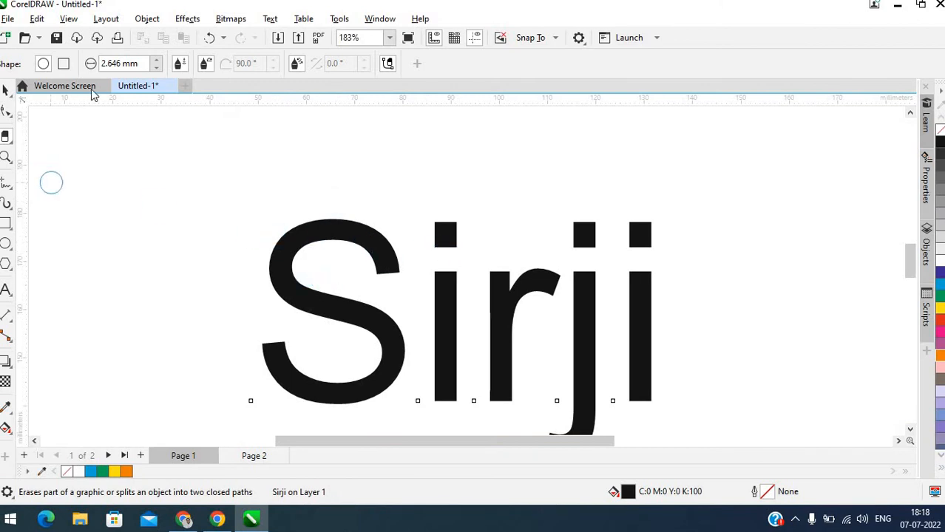
Set the eraser to a square nib of 1.525 mm and cut two slanted gaps through the letter S, one in each curve.
left_click_drag(155, 64, 157, 87)
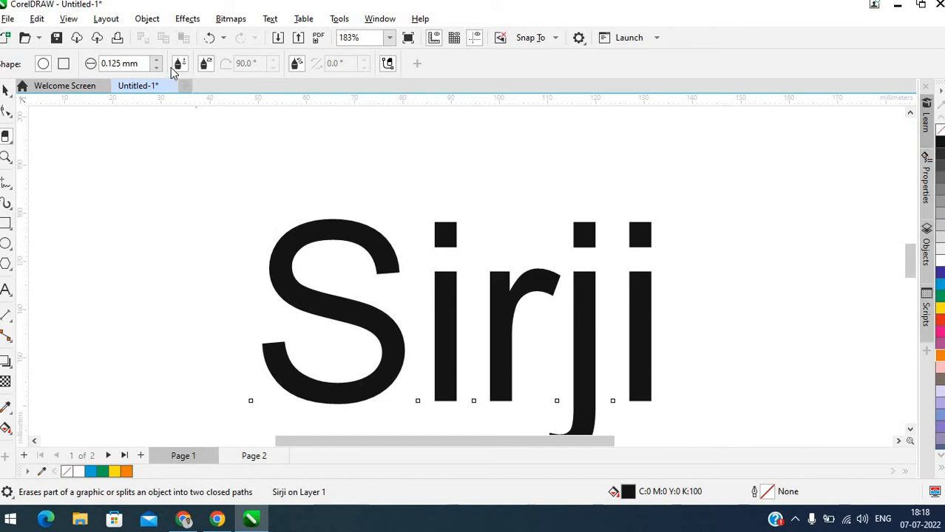
left_click_drag(155, 65, 156, 49)
left_click(65, 65)
left_click(323, 205)
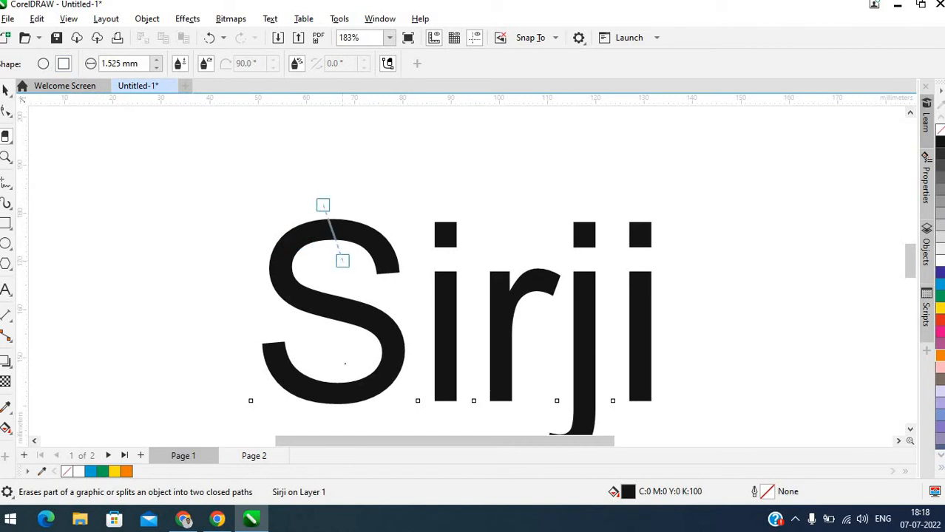
left_click(342, 260)
left_click_drag(344, 355, 414, 408)
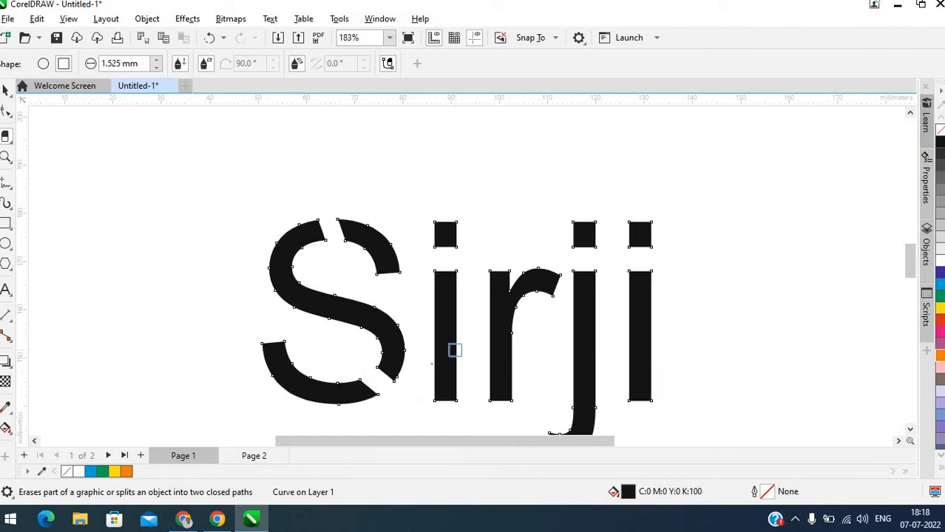
Erase a straight gap through the stems of the first i, the r, the j and the last i, slanting the last one.
left_click(458, 360)
left_click(485, 338)
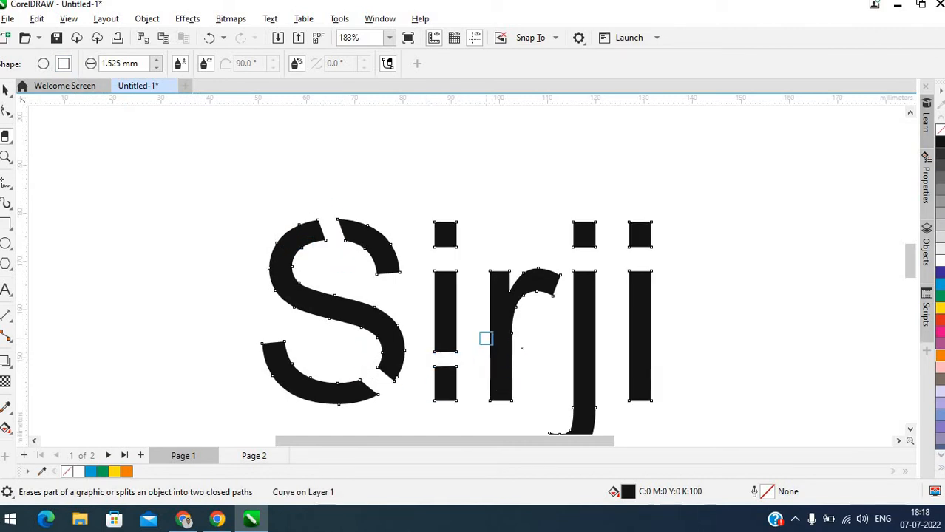
left_click(521, 348)
left_click(618, 341)
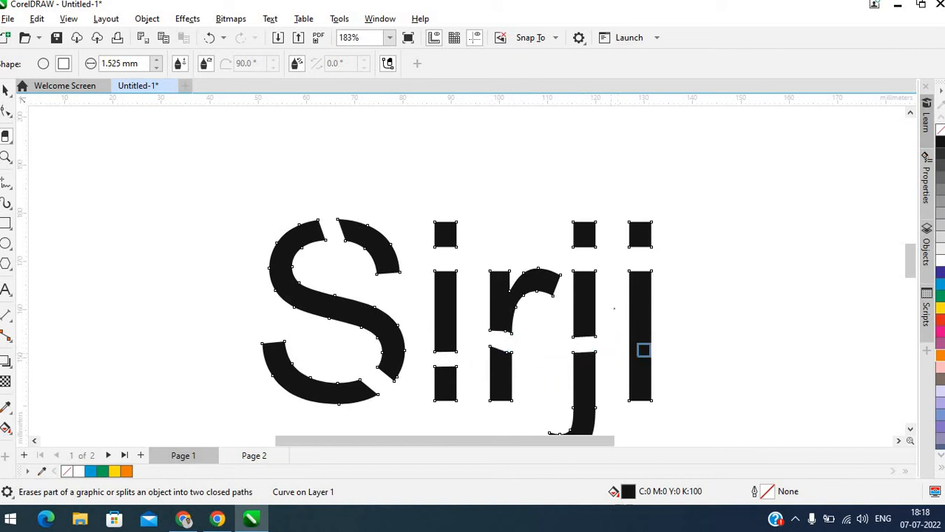
left_click(617, 296)
left_click(670, 374)
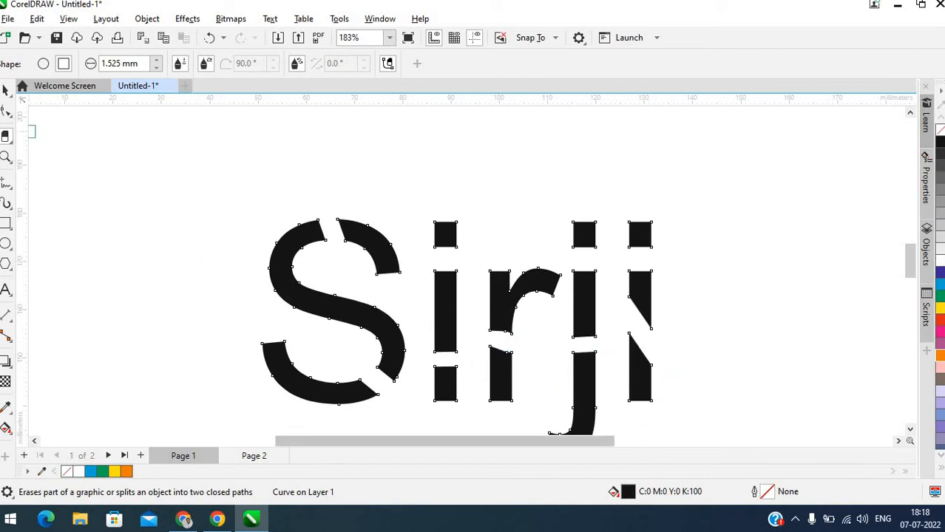
left_click(6, 89)
left_click(168, 289)
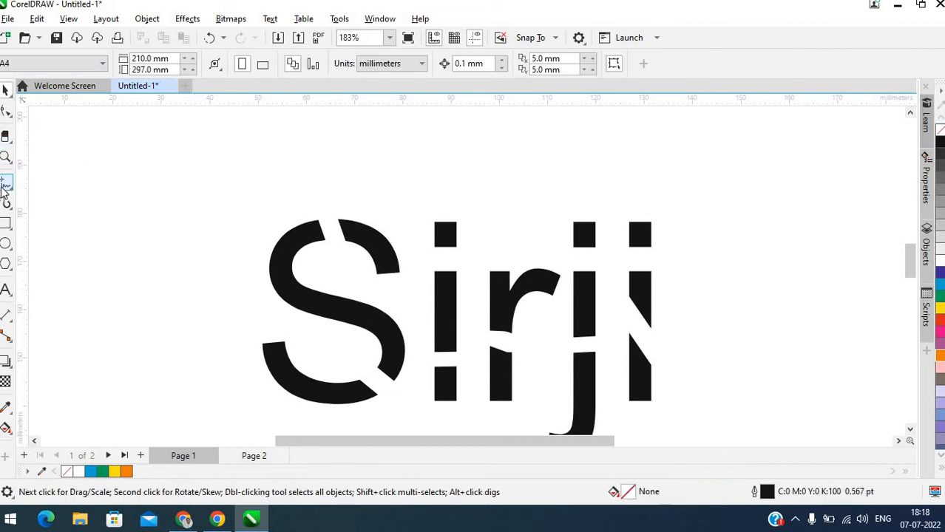
Rub out the letters S, i and r freehand with the Eraser tool.
left_click(9, 142)
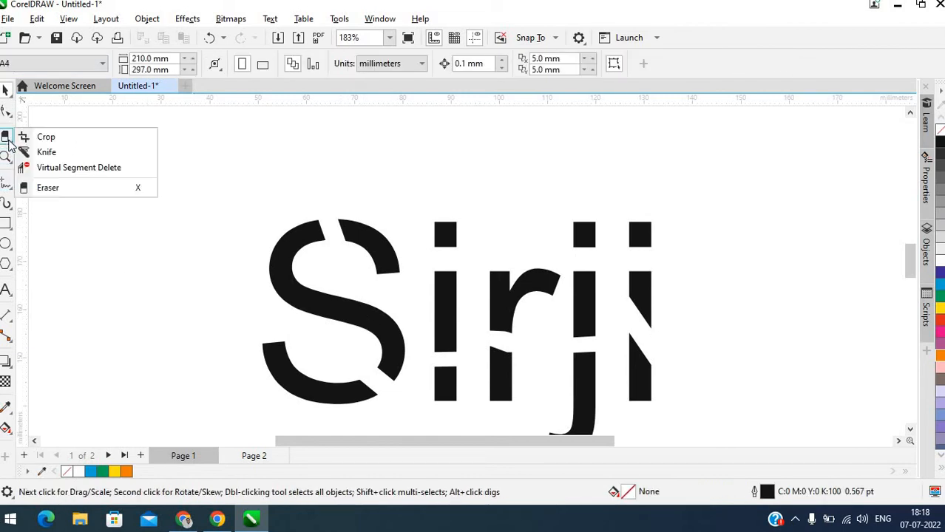
left_click(56, 188)
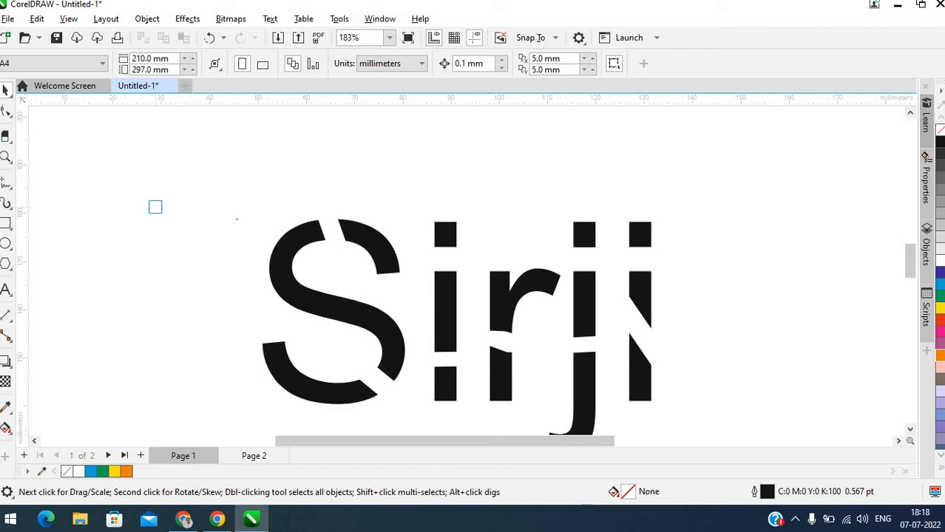
mouse_move(318, 223)
left_mouse_down()
mouse_move(253, 280)
mouse_move(267, 317)
mouse_move(307, 253)
mouse_move(283, 263)
mouse_move(329, 307)
mouse_move(367, 284)
mouse_move(293, 263)
mouse_move(380, 264)
mouse_move(371, 233)
mouse_move(359, 264)
mouse_move(396, 269)
mouse_move(364, 254)
mouse_move(364, 332)
mouse_move(361, 295)
mouse_move(357, 321)
mouse_move(404, 364)
mouse_move(315, 387)
mouse_move(369, 403)
mouse_move(328, 382)
mouse_move(344, 388)
mouse_move(308, 388)
mouse_move(283, 415)
mouse_move(274, 340)
left_mouse_up()
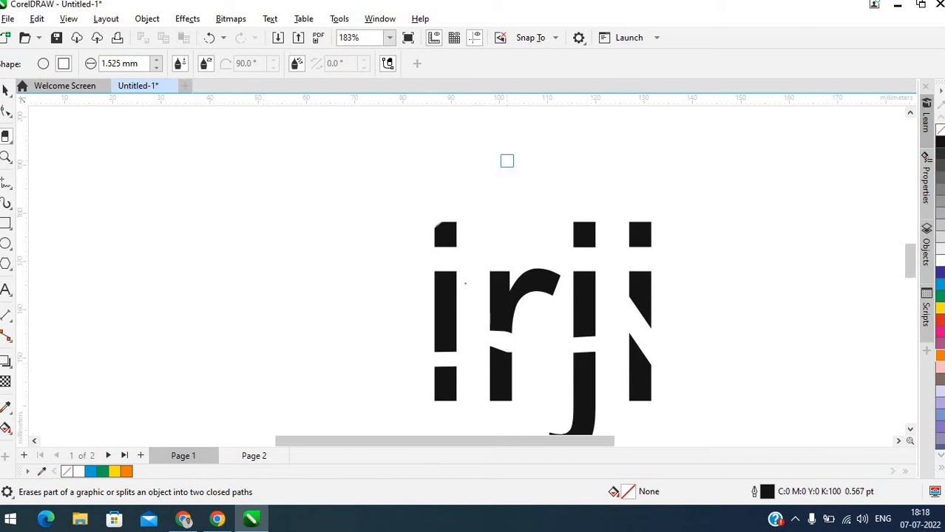
mouse_move(445, 229)
left_mouse_down()
mouse_move(440, 386)
mouse_move(527, 253)
mouse_move(509, 283)
mouse_move(503, 249)
mouse_move(487, 386)
mouse_move(531, 332)
mouse_move(522, 280)
left_mouse_up()
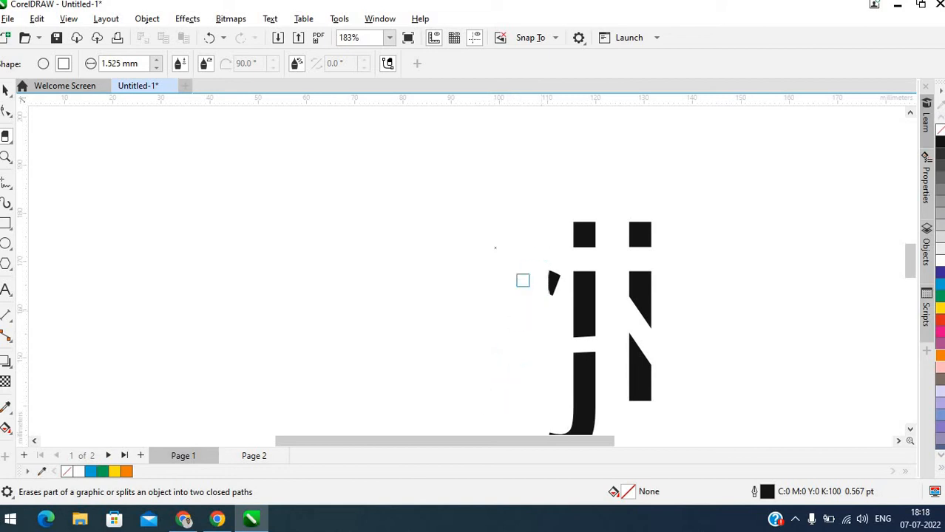
left_click_drag(491, 212, 560, 262)
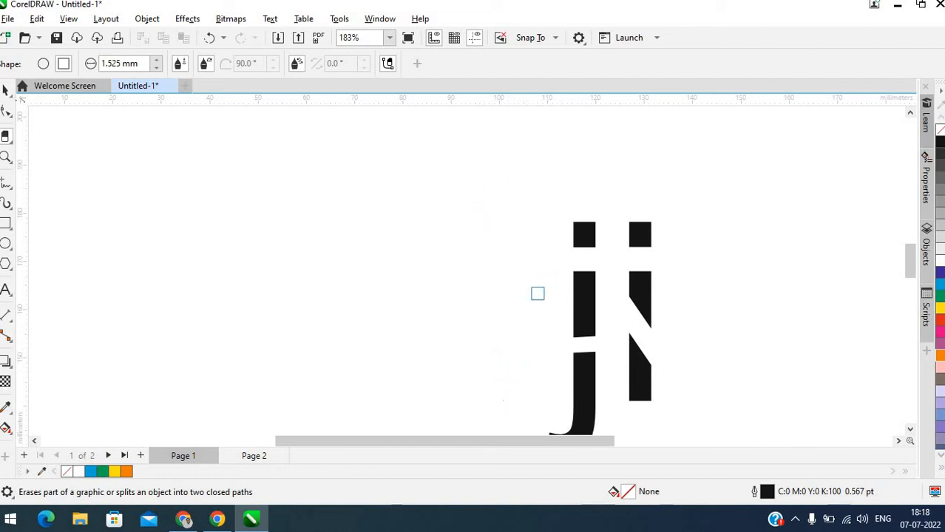
Delete the remaining pieces of the j and the last i, plus the leftover specks, with the Virtual Segment Delete tool.
key("space")
left_click(580, 311)
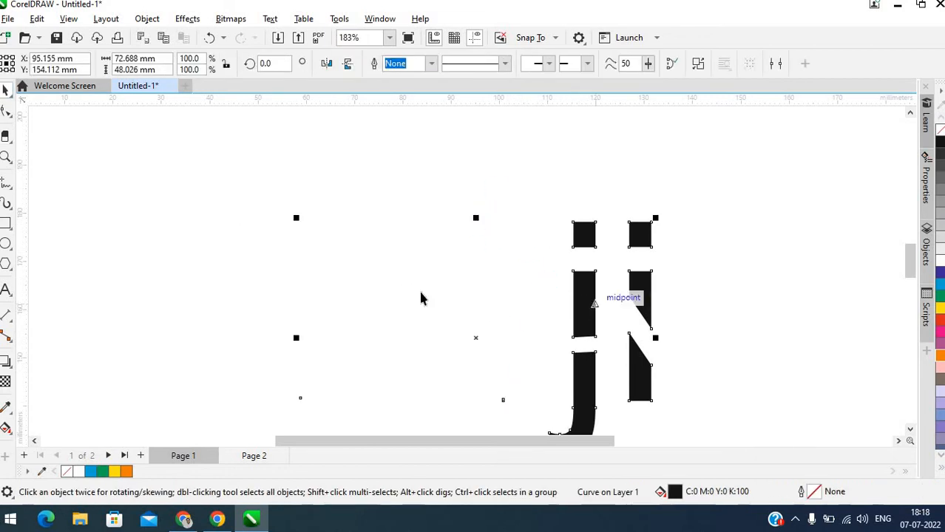
left_click(12, 145)
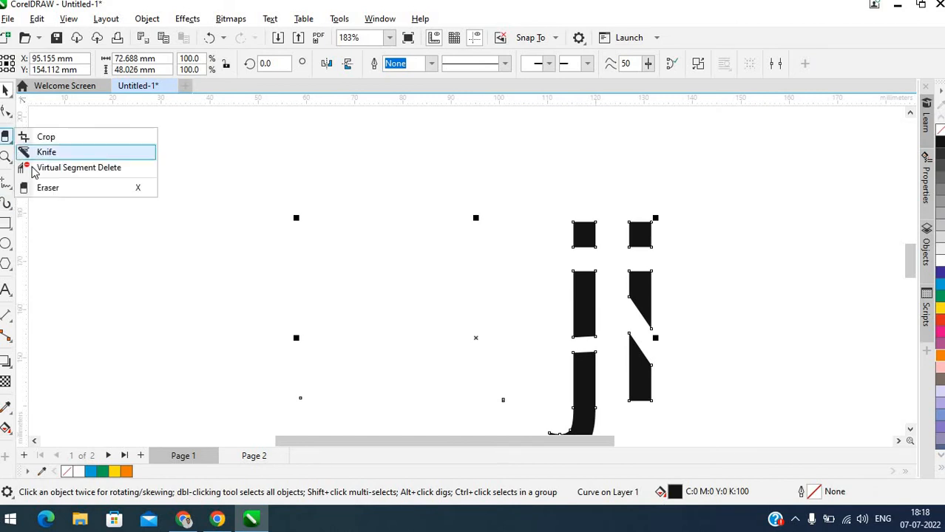
left_click(44, 165)
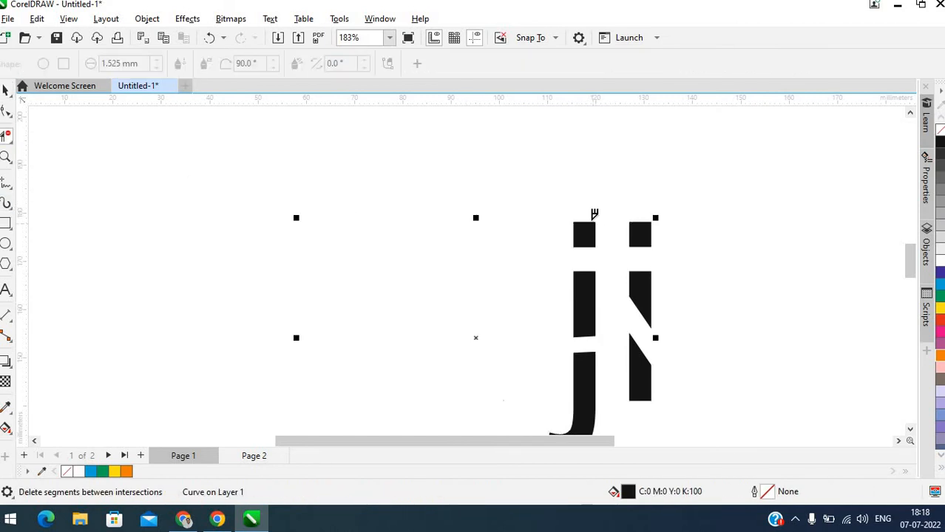
left_click(595, 222)
left_click(592, 296)
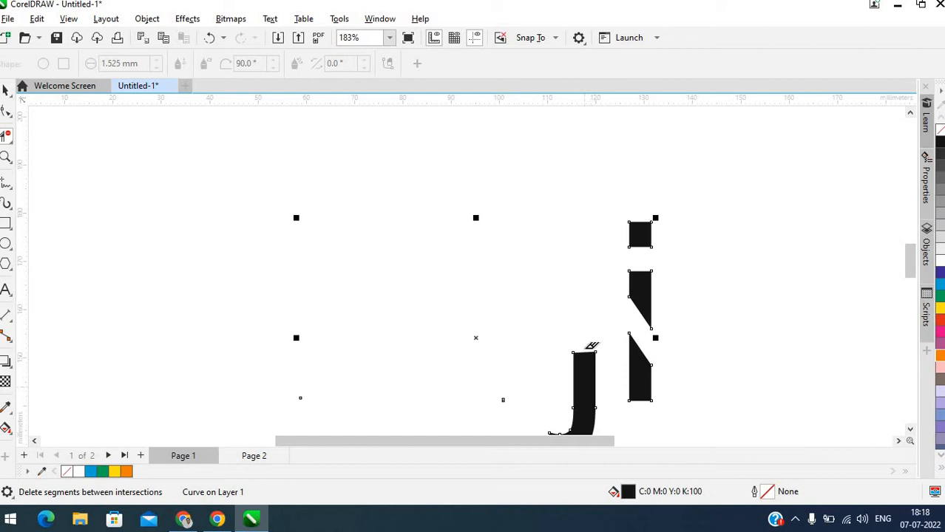
left_click(638, 340)
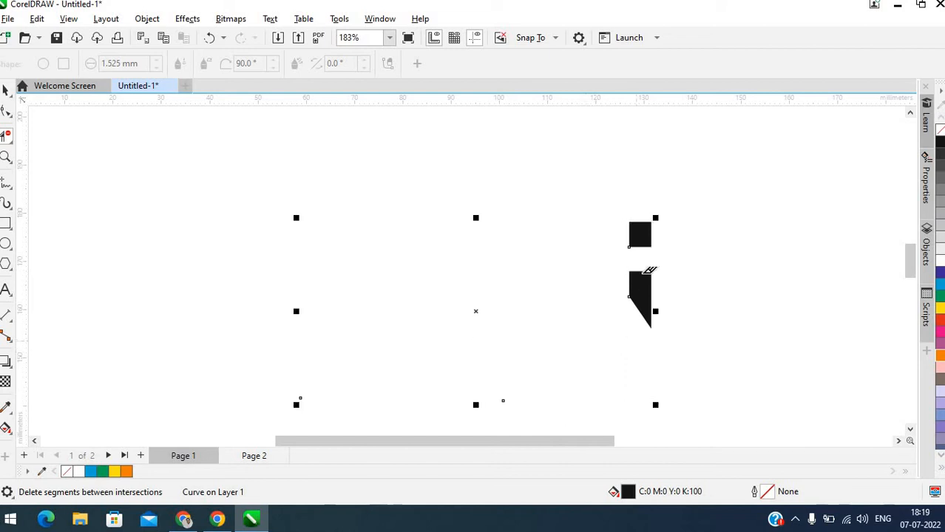
left_click(644, 270)
left_click(637, 224)
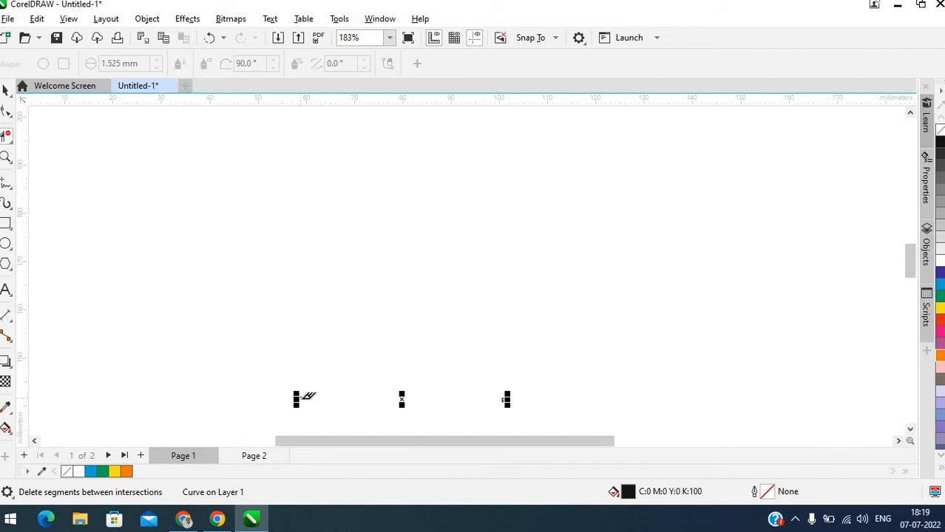
left_click(303, 399)
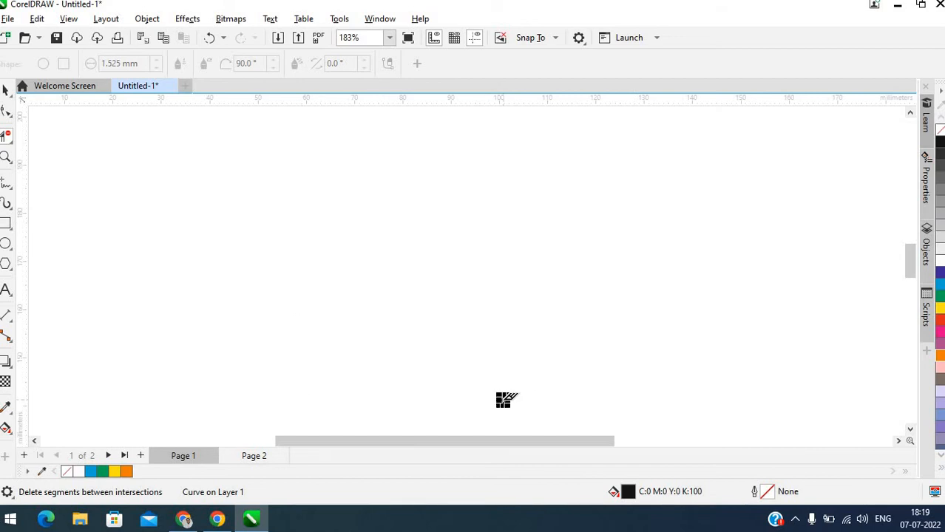
key("space")
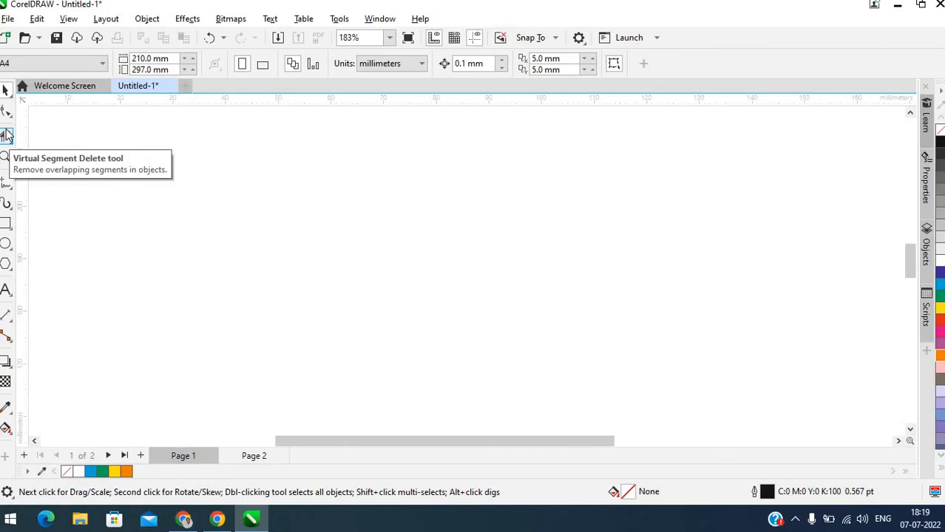
left_click(900, 3)
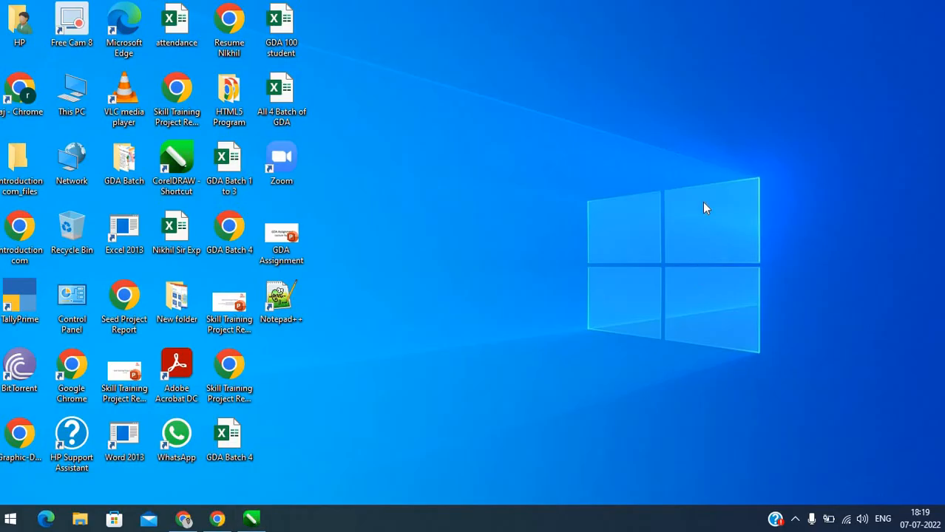
left_click(251, 519)
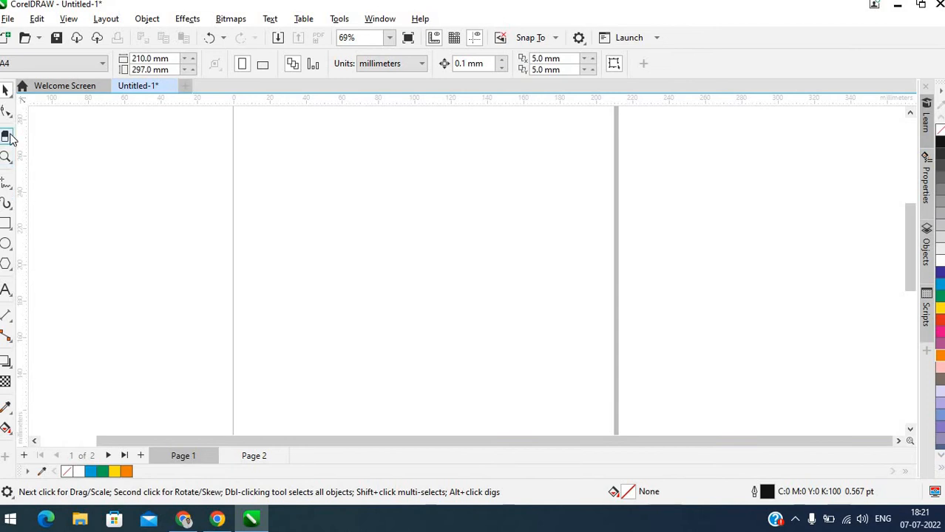
Zoom the empty page out to 17% and in to 137% with the Zoom tool, and shift the view with the Pan tool.
mouse_move(6, 161)
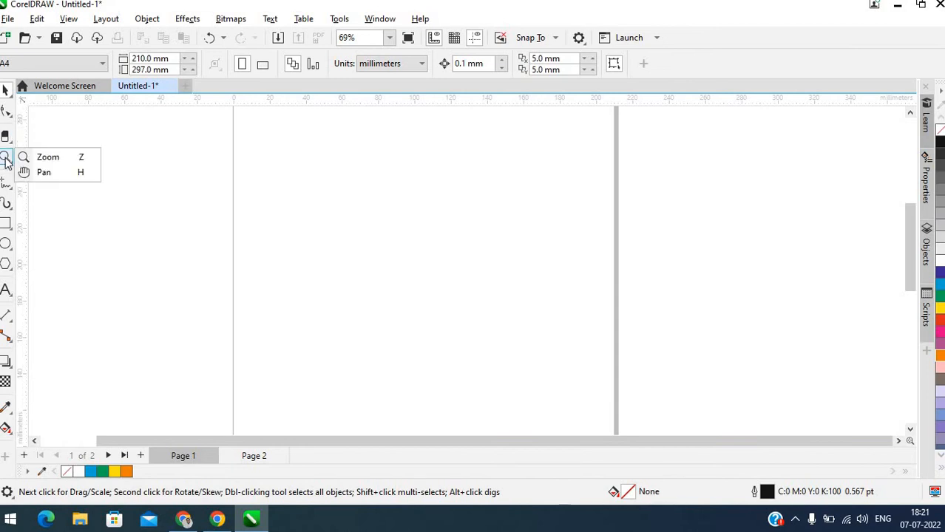
left_click(32, 158)
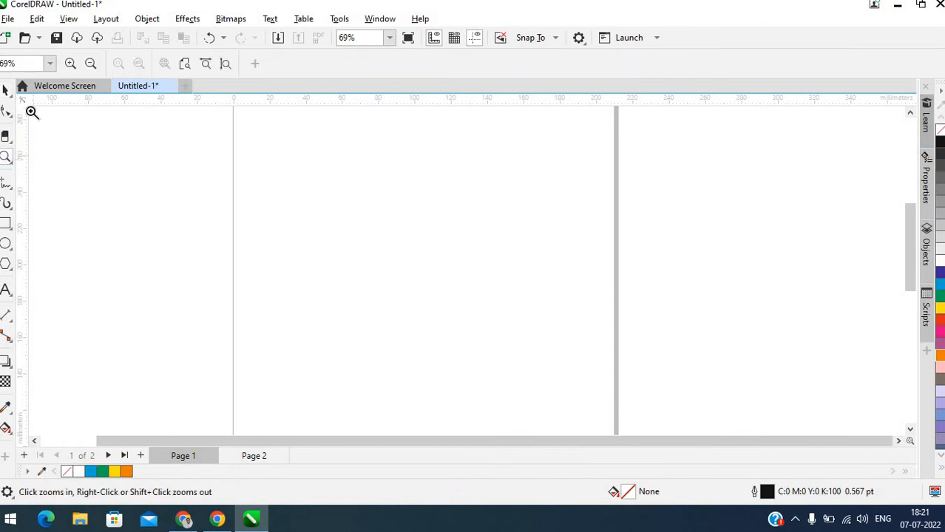
left_click(90, 65)
left_click(90, 65)
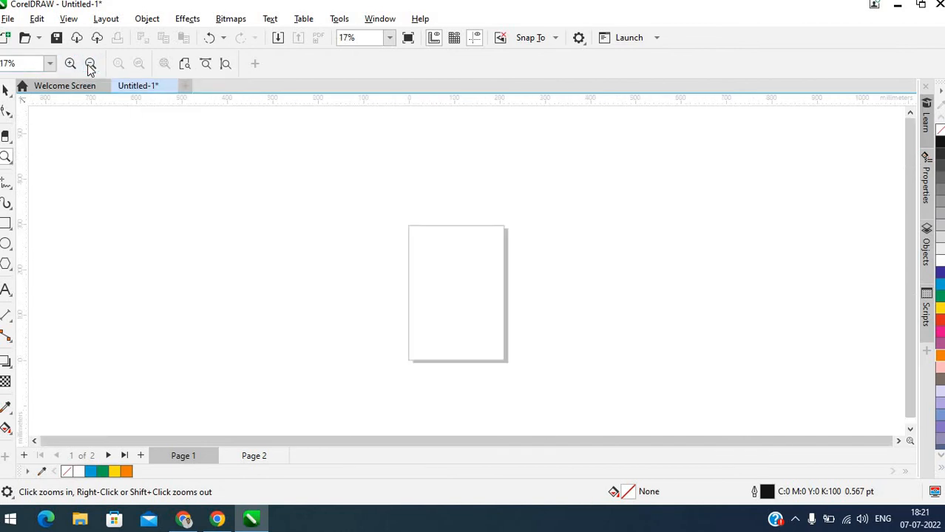
left_click(444, 258)
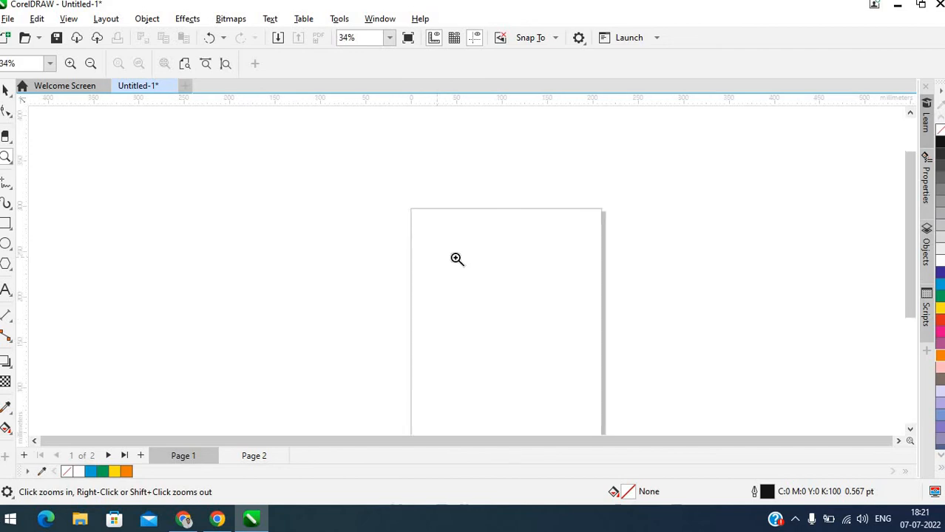
left_click(455, 257)
left_click(495, 255)
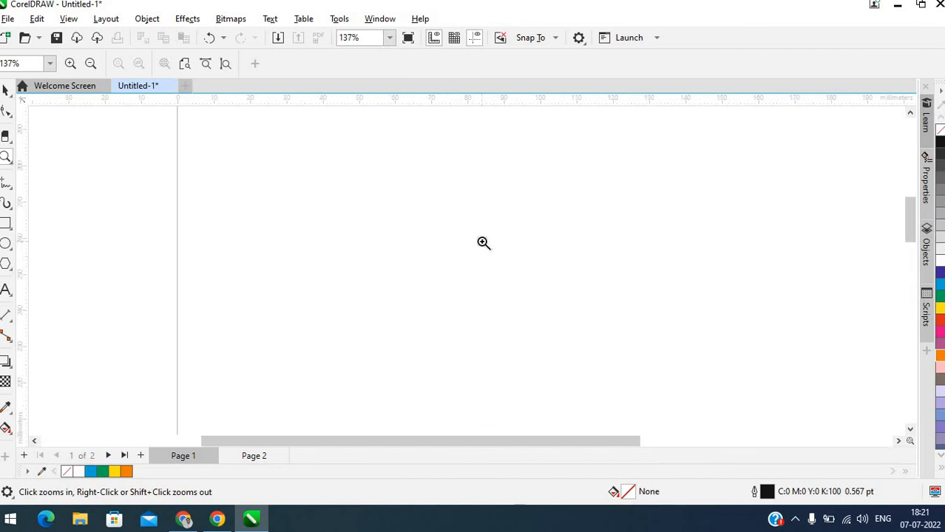
right_click(483, 242)
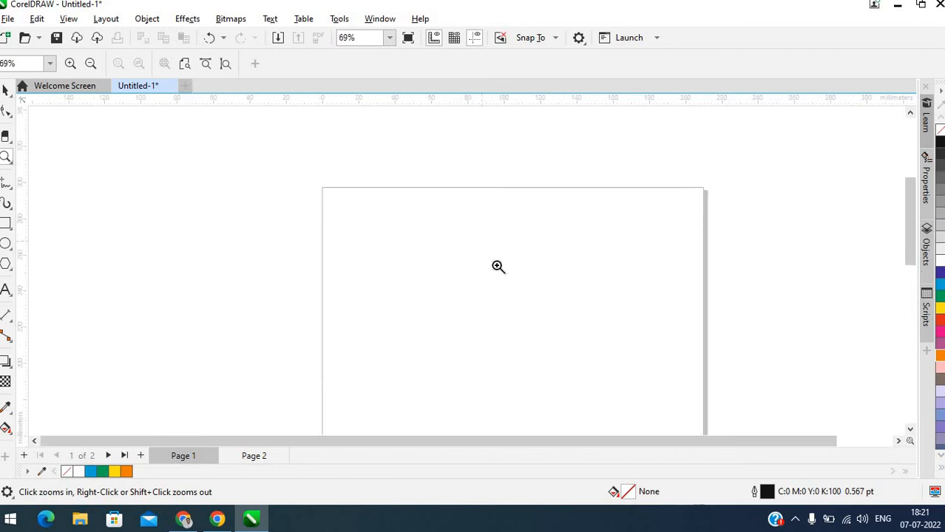
left_click(500, 277)
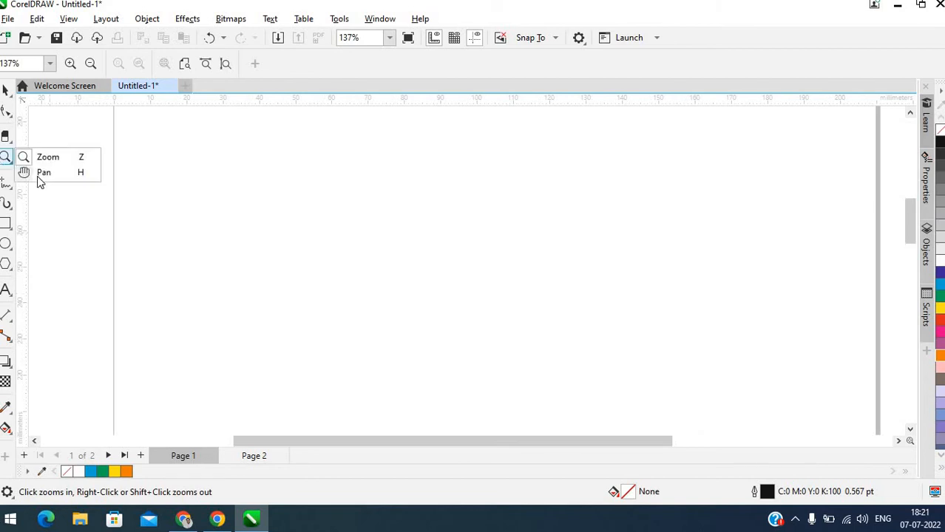
left_click(63, 174)
left_click_drag(365, 303, 443, 296)
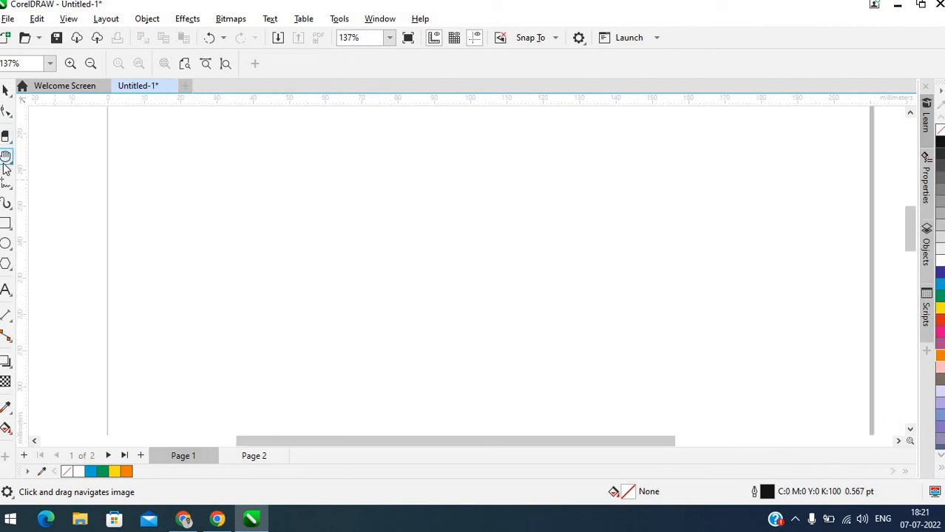
Draw two S-shaped curves side by side on the page with the Freehand tool, the second about 20 by 49 mm.
left_click(6, 159)
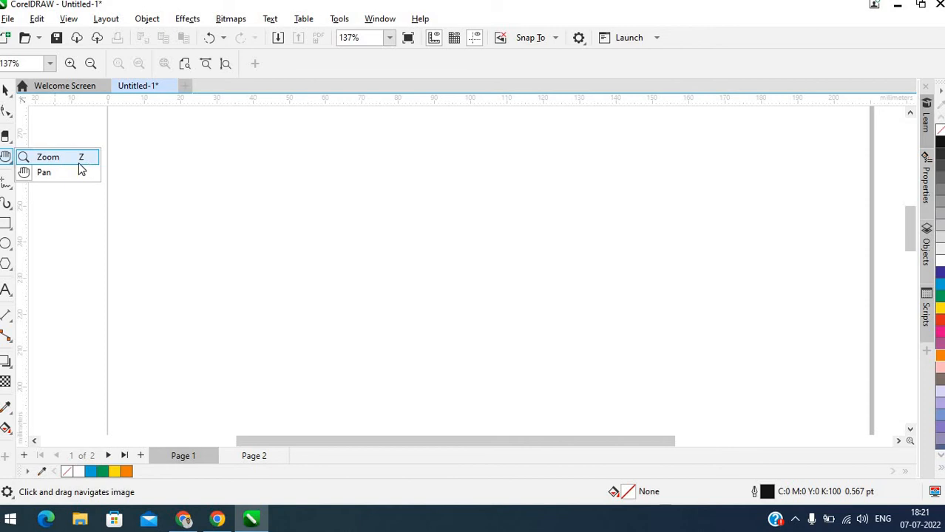
left_click(6, 183)
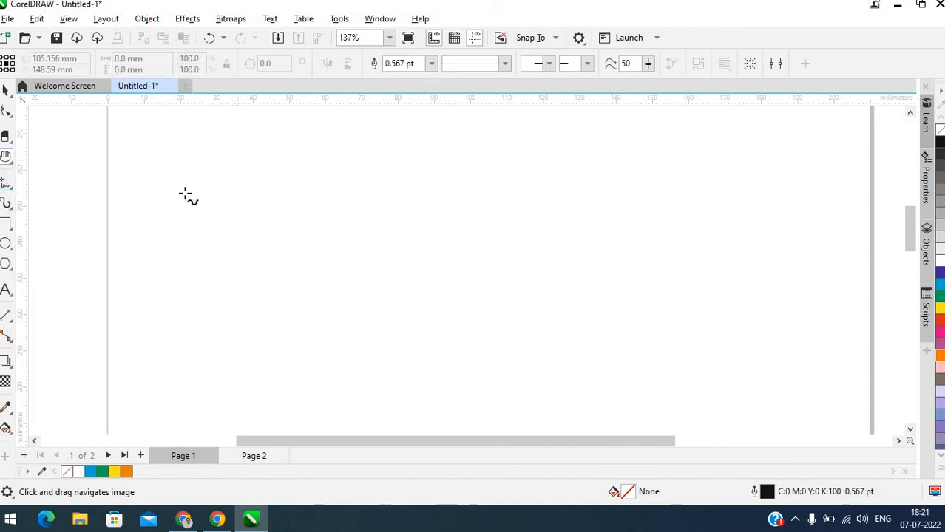
mouse_move(237, 158)
left_mouse_down()
mouse_move(255, 325)
mouse_move(175, 320)
left_mouse_up()
left_click_drag(306, 191, 292, 366)
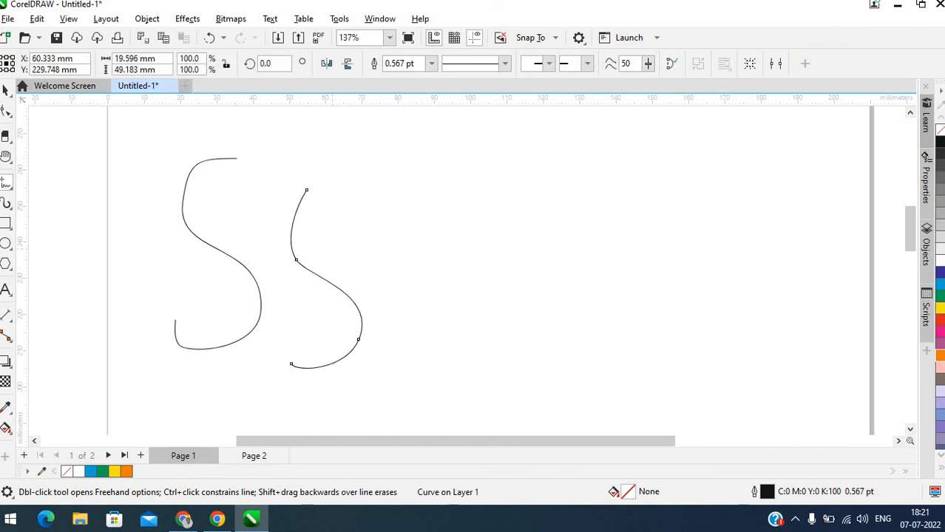
Draw five separate straight lines beside the S curves with the 2-Point Line tool, two crossing diagonally and two running steeply through them.
left_click(6, 185)
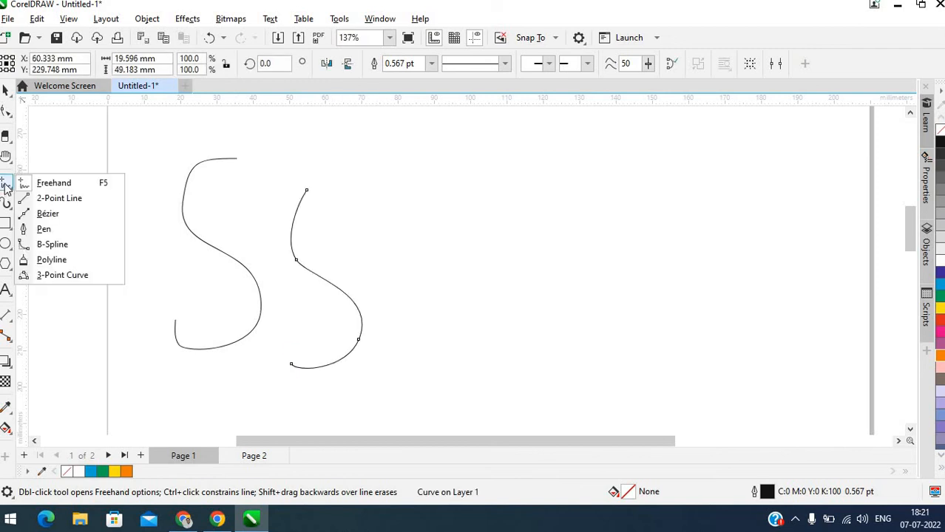
left_click(55, 198)
left_click_drag(352, 193, 671, 169)
left_click_drag(471, 221, 512, 392)
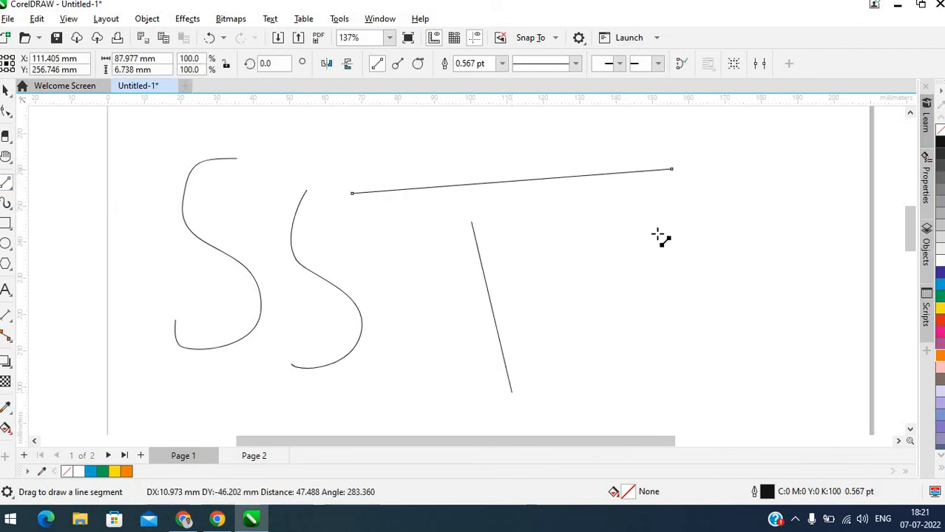
left_click_drag(656, 234, 297, 382)
left_click_drag(334, 245, 636, 401)
left_click_drag(557, 223, 562, 410)
Draw a large, irregular closed shape with the Bézier tool above the straight lines, extending past the page's upper and right edges.
left_click(6, 185)
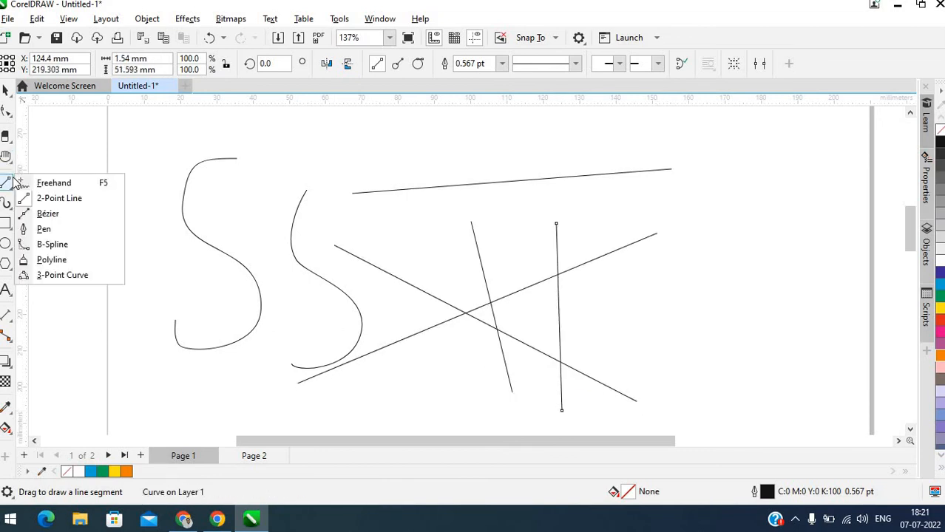
left_click(64, 216)
left_click_drag(709, 400, 473, 282)
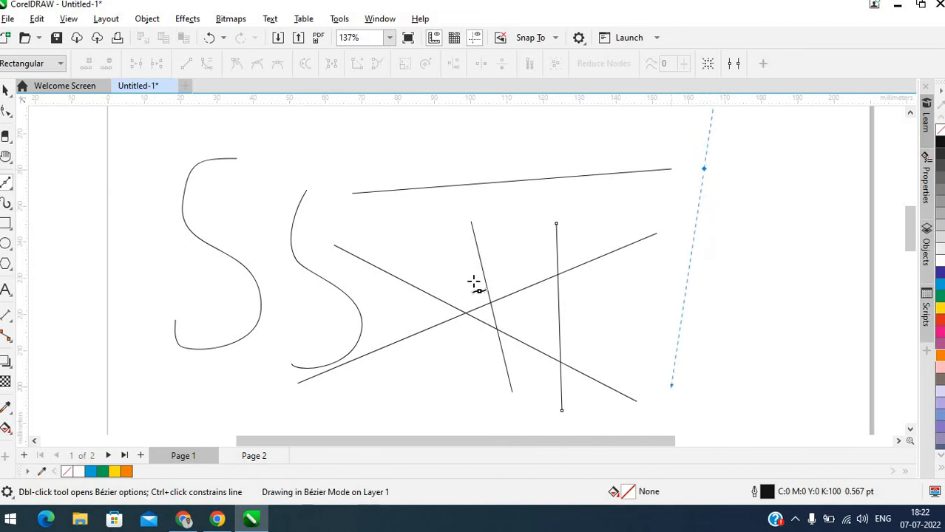
left_click_drag(498, 145, 643, 111)
left_click_drag(531, 151, 459, 189)
left_click_drag(749, 116, 766, 234)
left_click_drag(822, 158, 900, 114)
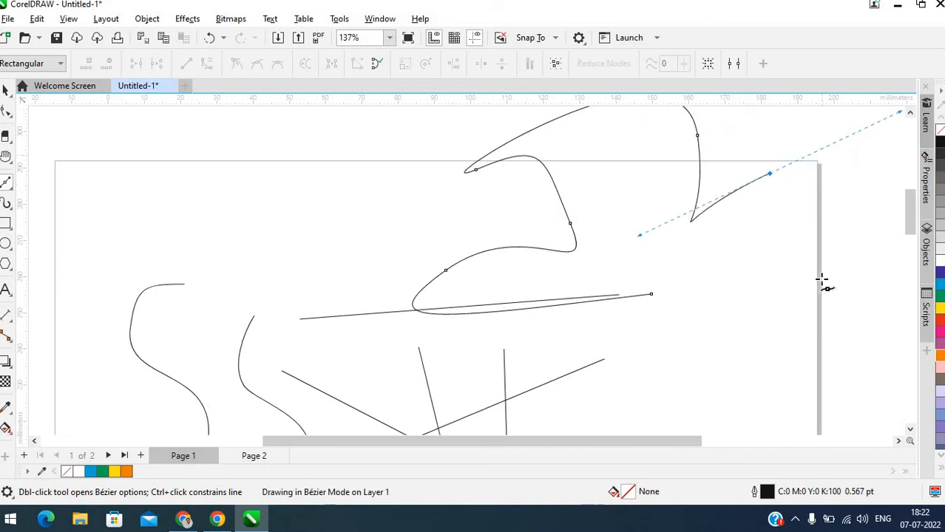
left_click_drag(820, 279, 724, 312)
left_click(713, 328)
left_click(649, 295)
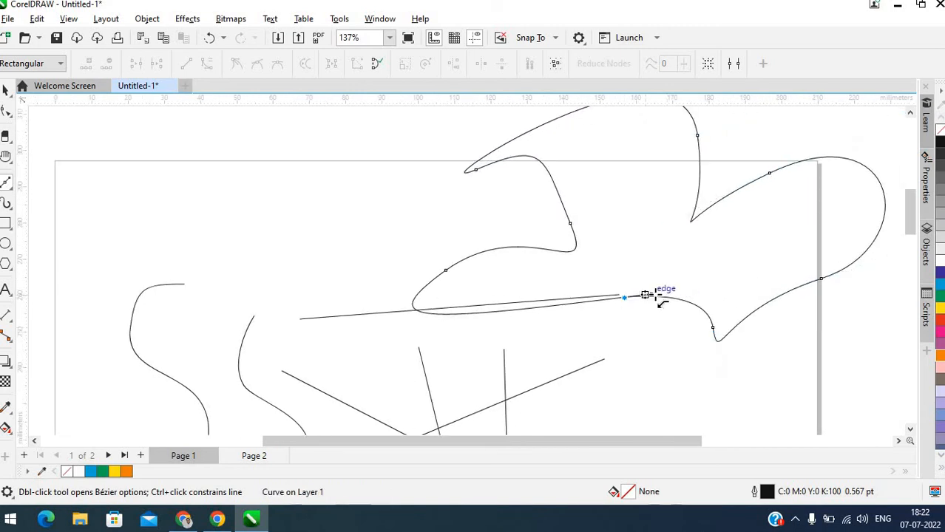
Draw a small closed, rounded outline with the Bézier tool at the page's upper-left corner, above the first S curve.
left_click(11, 190)
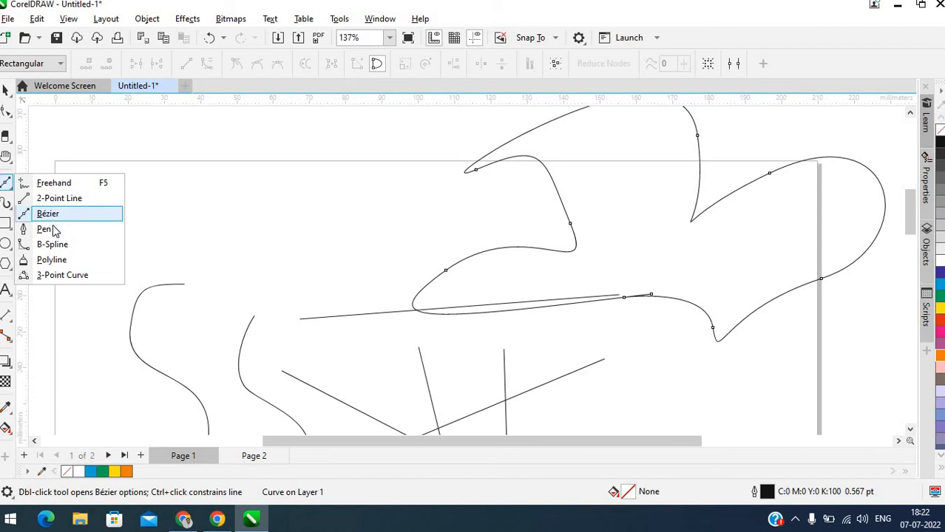
left_click(145, 160)
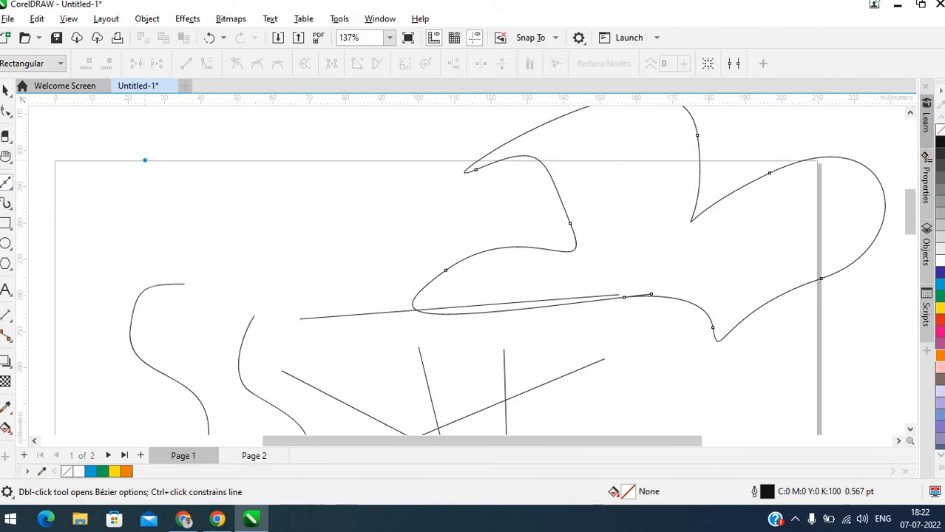
left_click_drag(65, 190, 59, 220)
left_click_drag(127, 238, 152, 214)
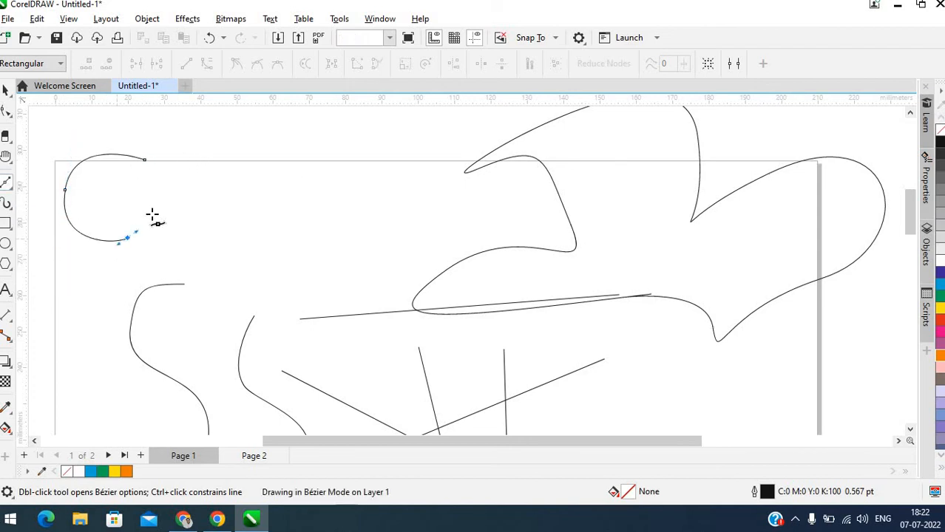
left_click_drag(231, 209, 226, 176)
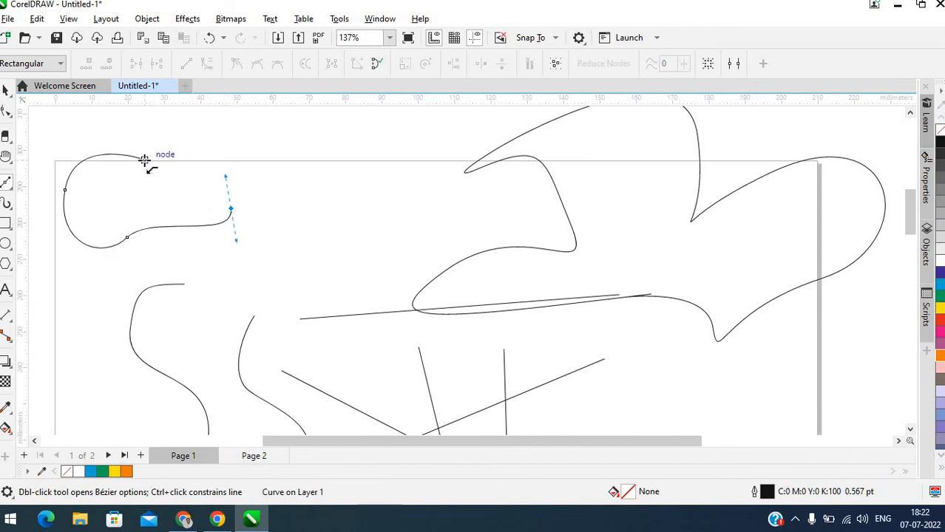
left_click_drag(145, 159, 260, 123)
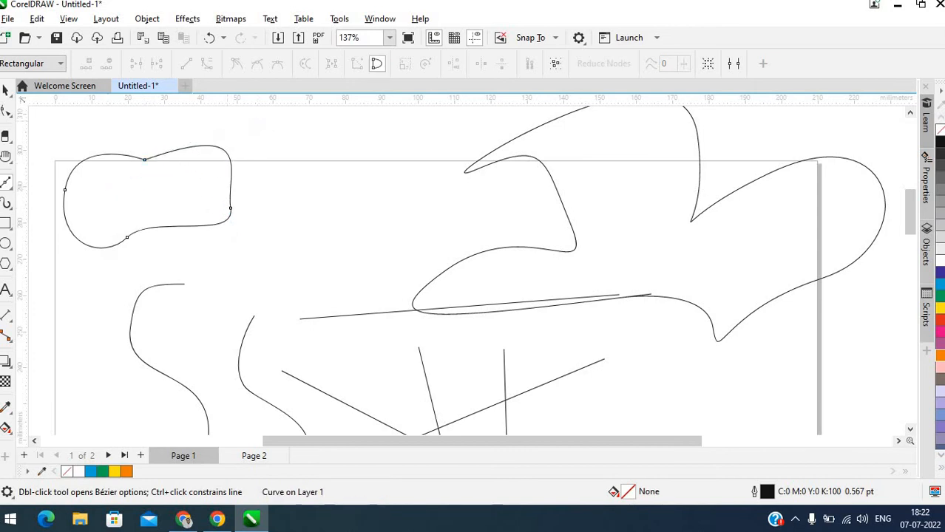
Draw an open arc about 16 by 24 mm with the Bézier tool, just right of the small closed outline.
left_click(9, 185)
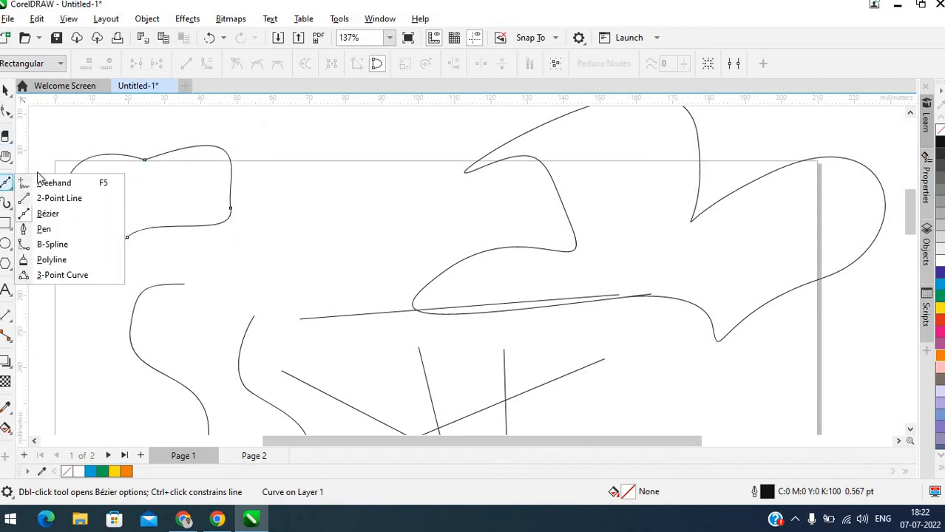
left_click(69, 214)
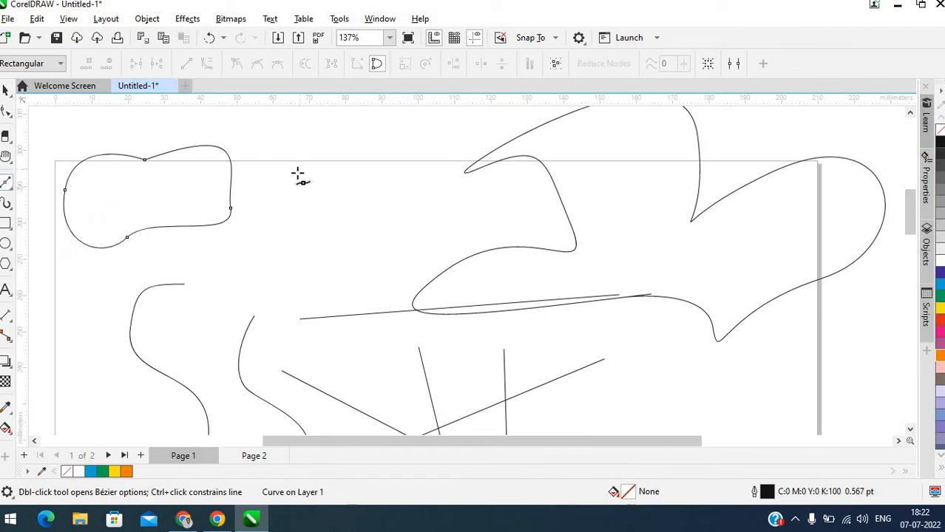
left_click_drag(300, 169, 396, 127)
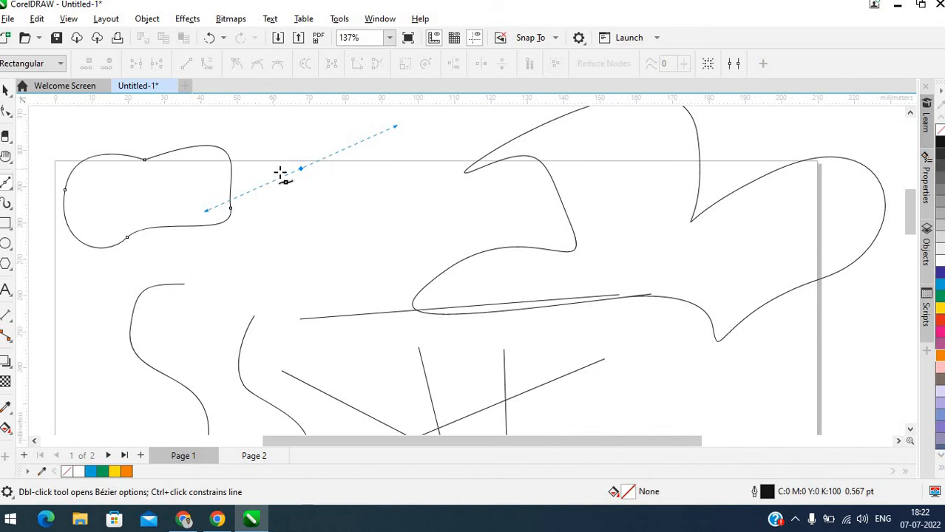
left_click(260, 257)
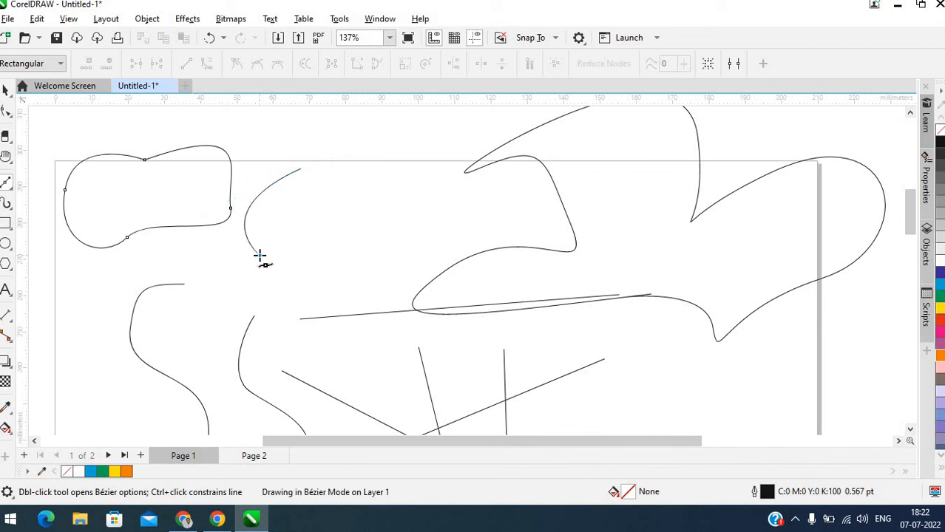
left_click(259, 255)
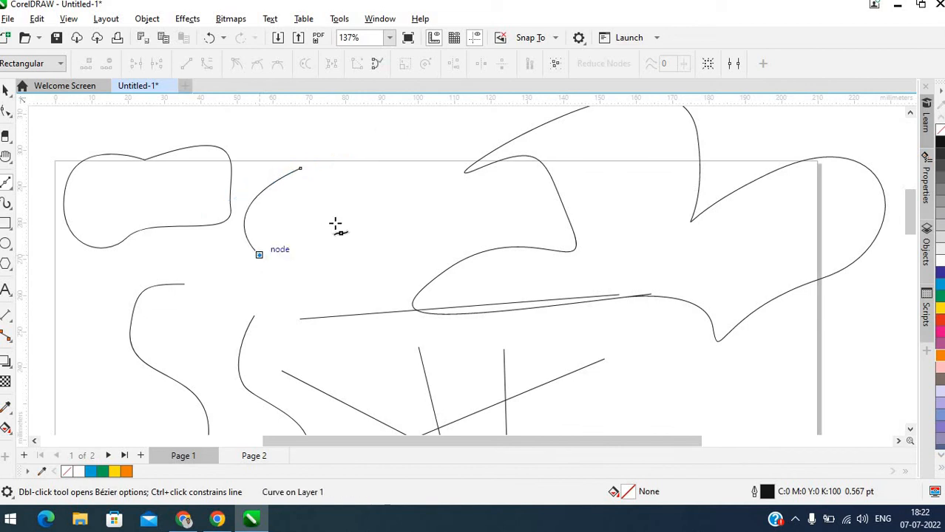
Draw a closed, wavy shape about 89 by 53 mm with the Pen tool in the empty area left of the page.
left_click(7, 191)
left_click(50, 229)
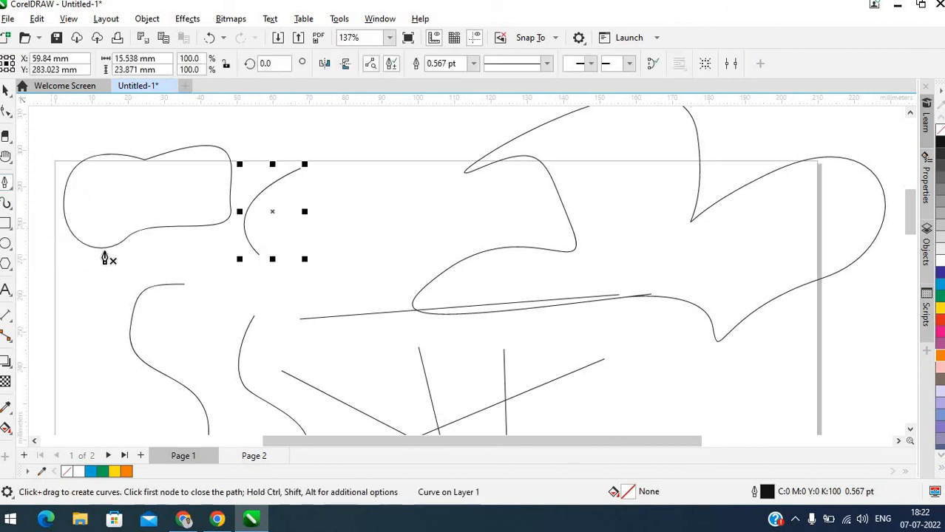
left_click_drag(335, 440, 113, 439)
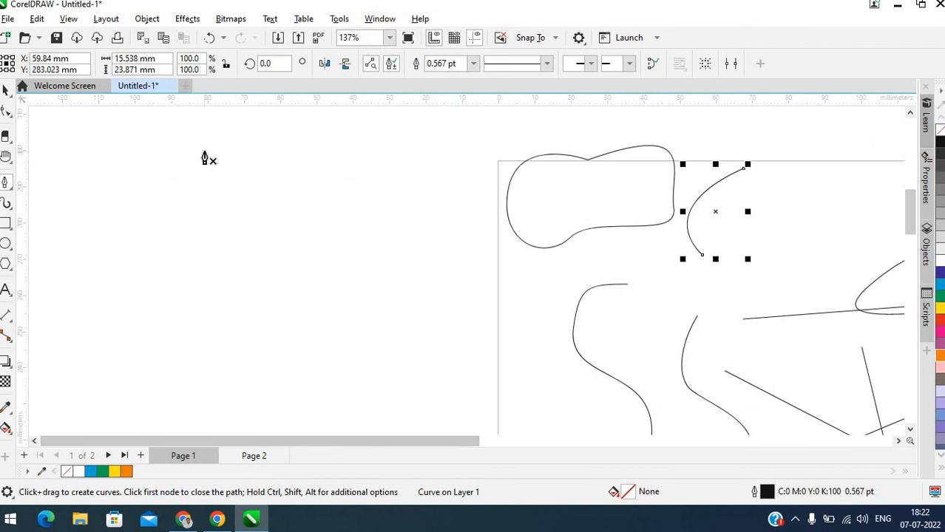
left_click_drag(204, 153, 158, 165)
left_click_drag(107, 182, 106, 182)
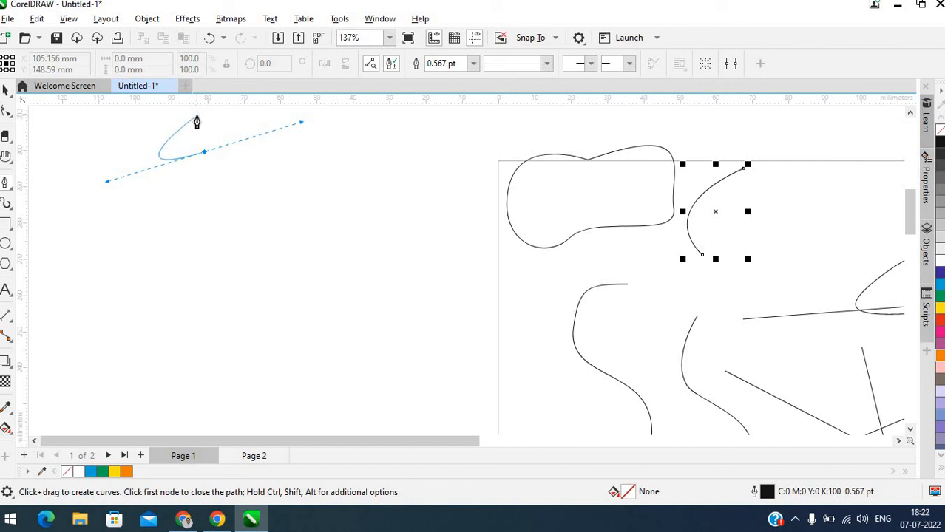
left_click_drag(99, 273, 181, 329)
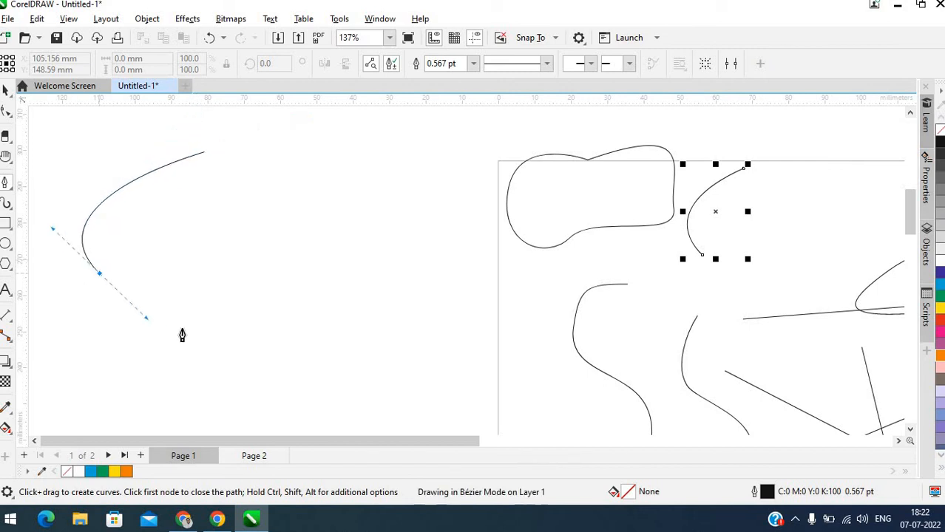
left_click_drag(256, 234, 364, 298)
left_click_drag(389, 220, 400, 159)
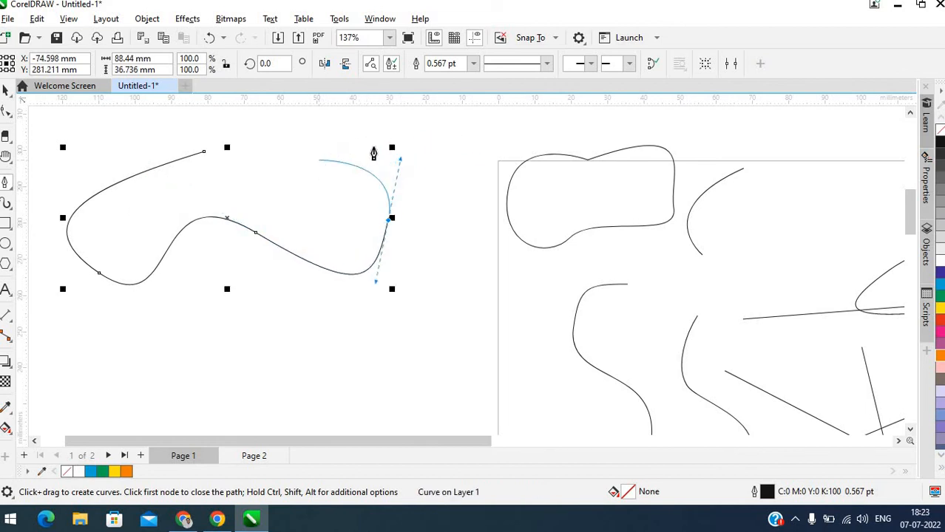
left_click_drag(359, 145, 272, 181)
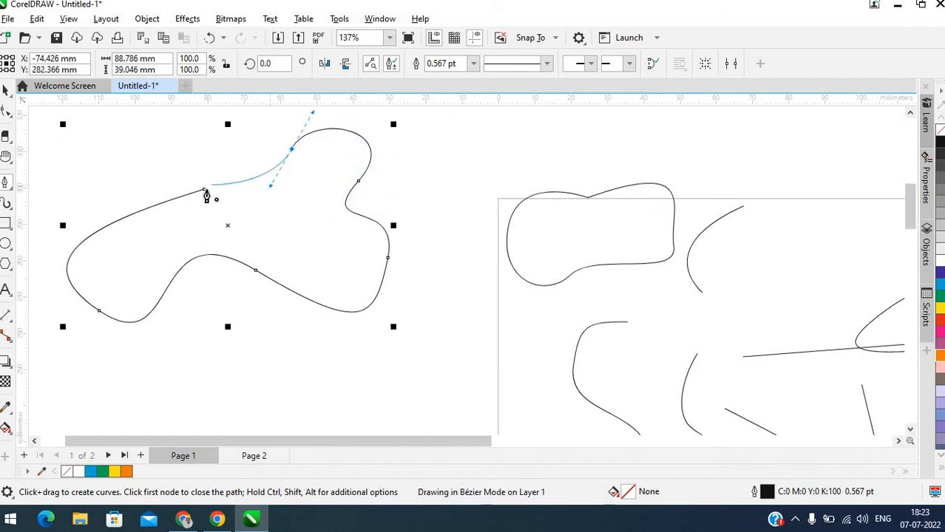
left_click(208, 189)
Start a wavy B-Spline curve on Page 2 from near the left page edge, with two peaks and a valley between them.
left_click(6, 189)
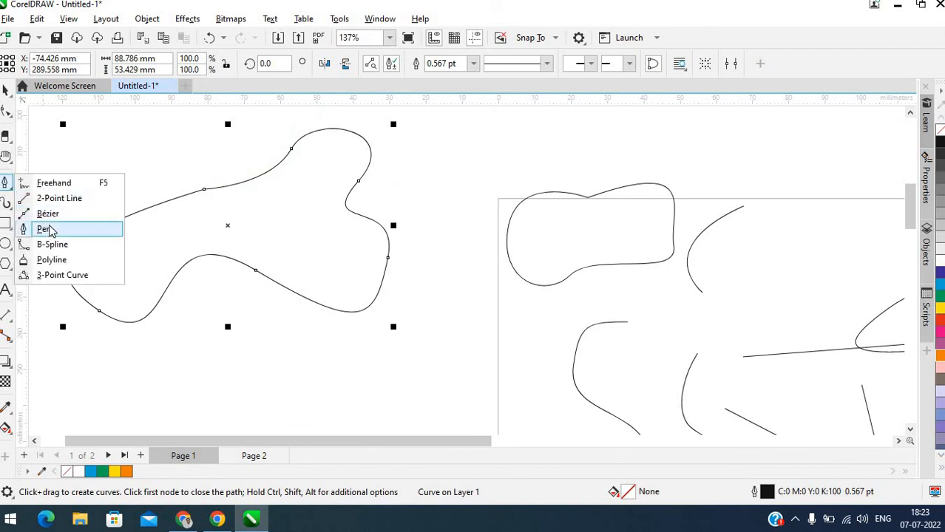
left_click(74, 244)
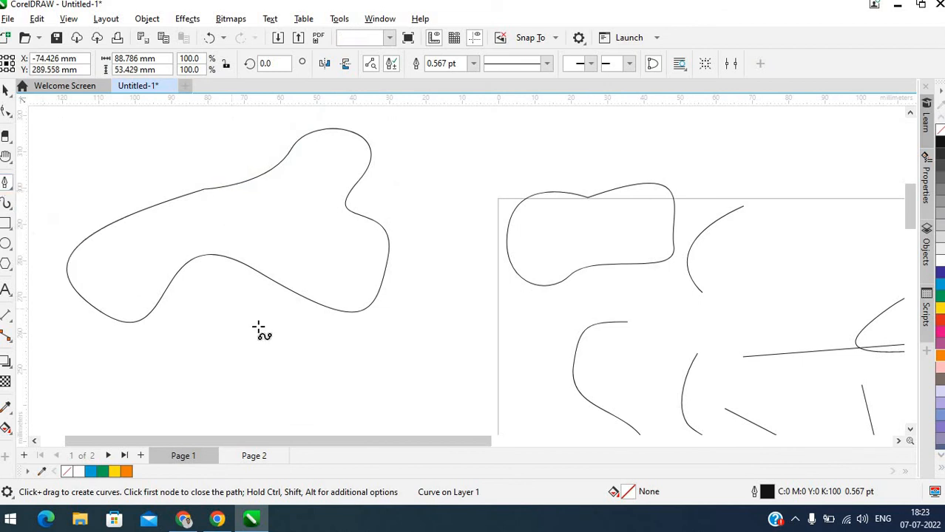
left_click(267, 452)
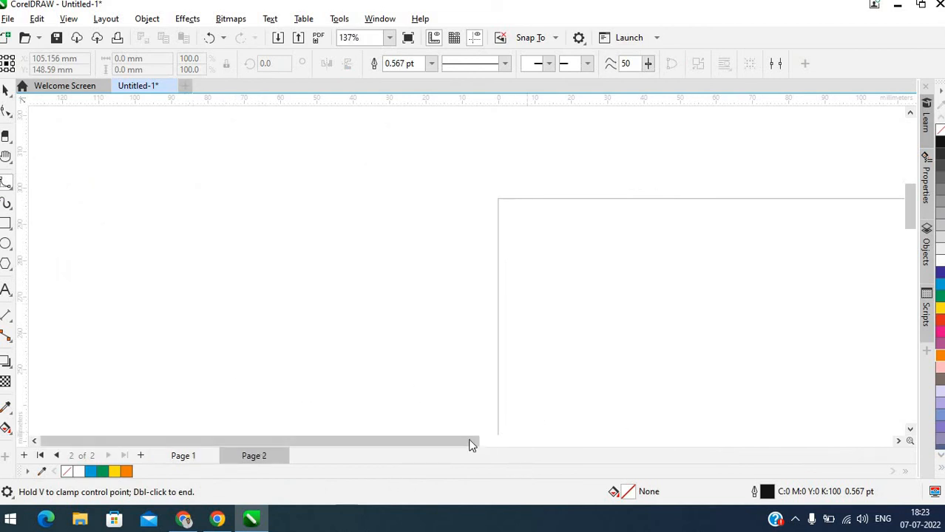
left_click_drag(472, 444, 690, 443)
scroll(120, 334, "down", 1)
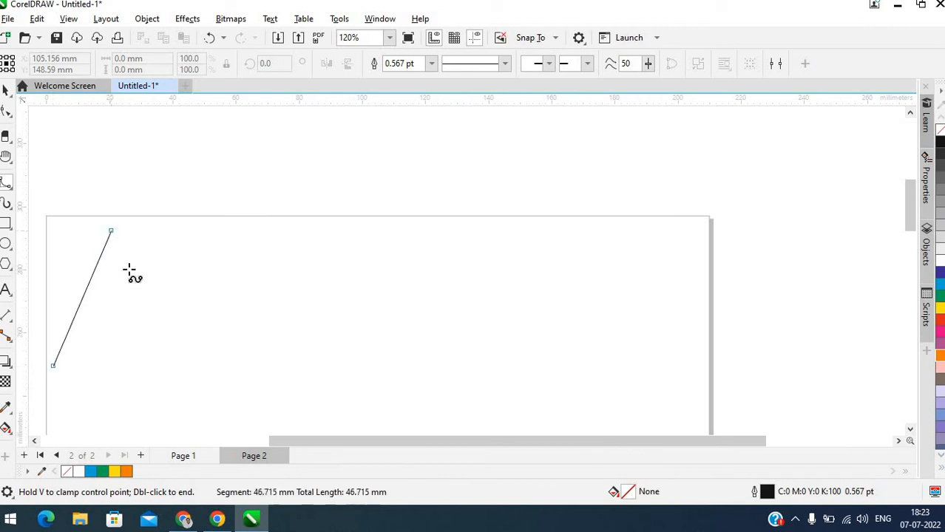
left_click(112, 237)
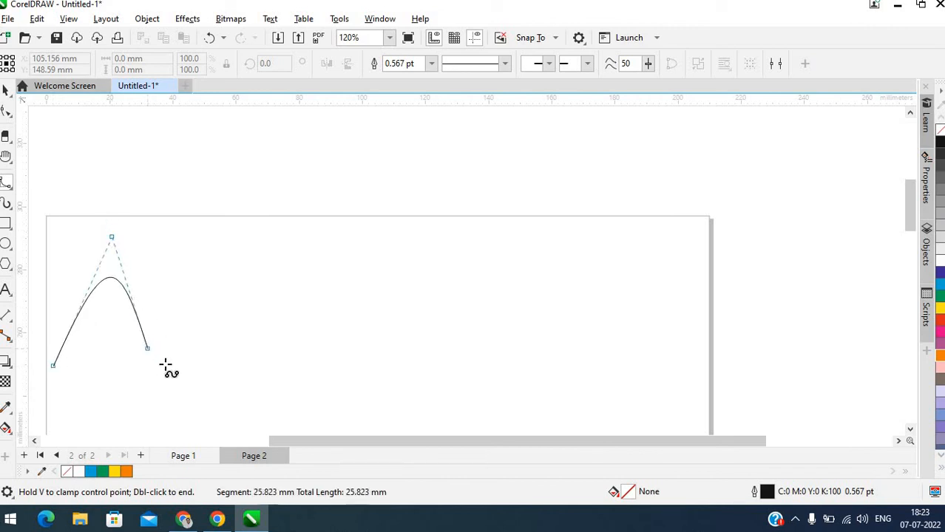
left_click(168, 367)
left_click(207, 251)
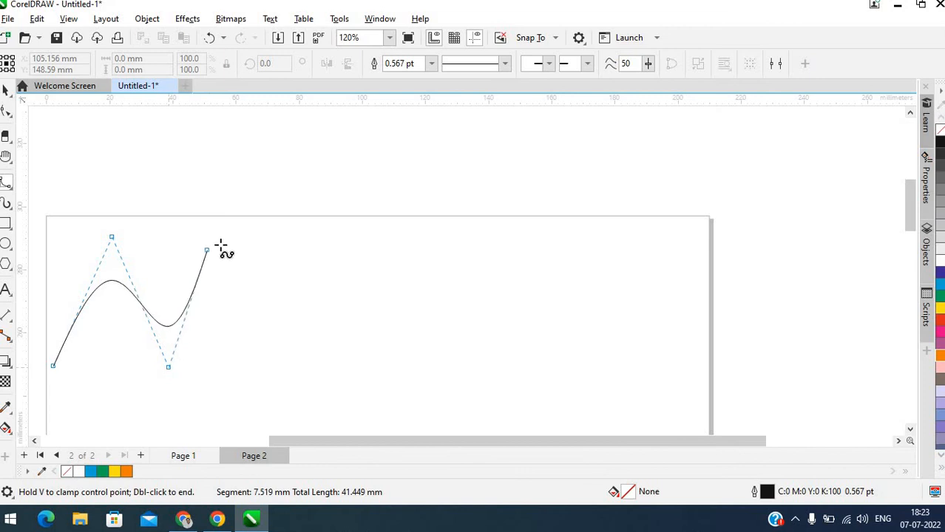
left_click(291, 250)
left_click(339, 299)
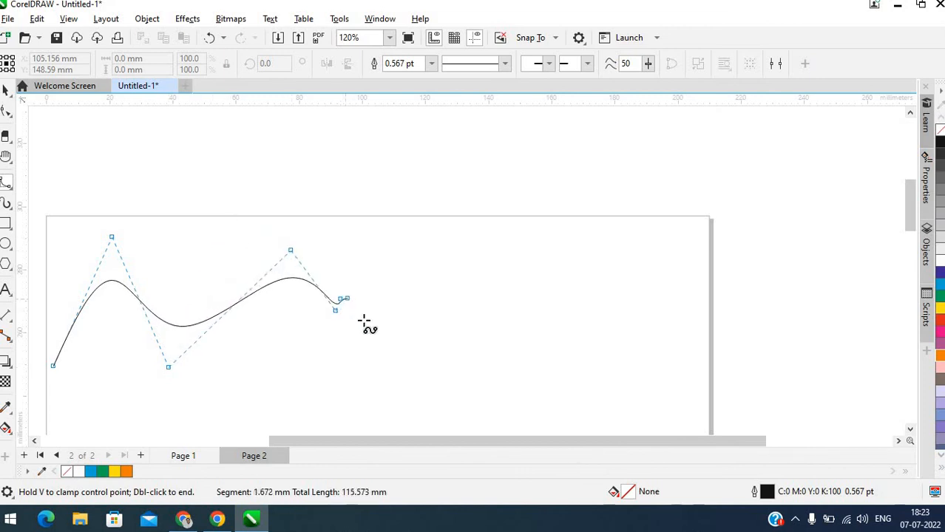
Continue the B-Spline curve across the page with a valley, small waves and a tall peak, descending beyond the right page edge.
left_click(365, 324)
left_click(419, 354)
left_click(444, 373)
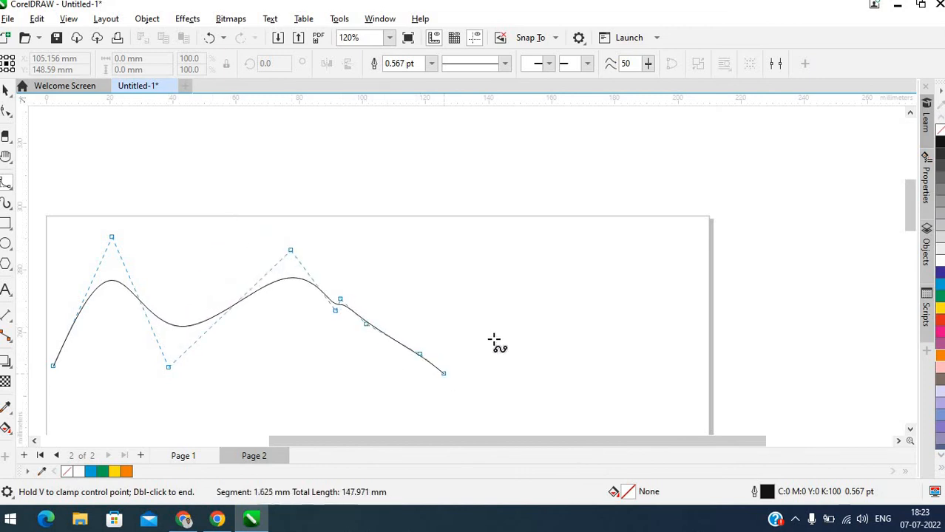
left_click(494, 331)
left_click(516, 321)
left_click(537, 346)
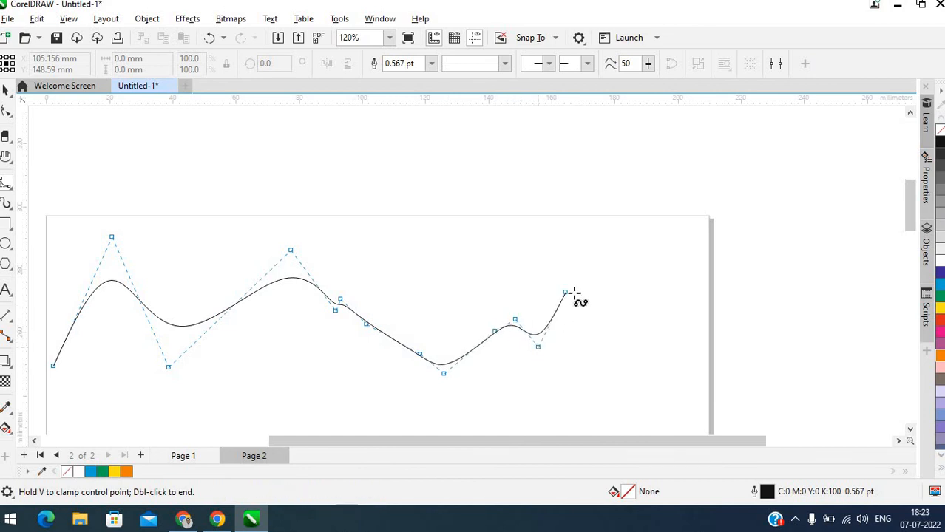
left_click(566, 287)
left_click(588, 323)
left_click(623, 223)
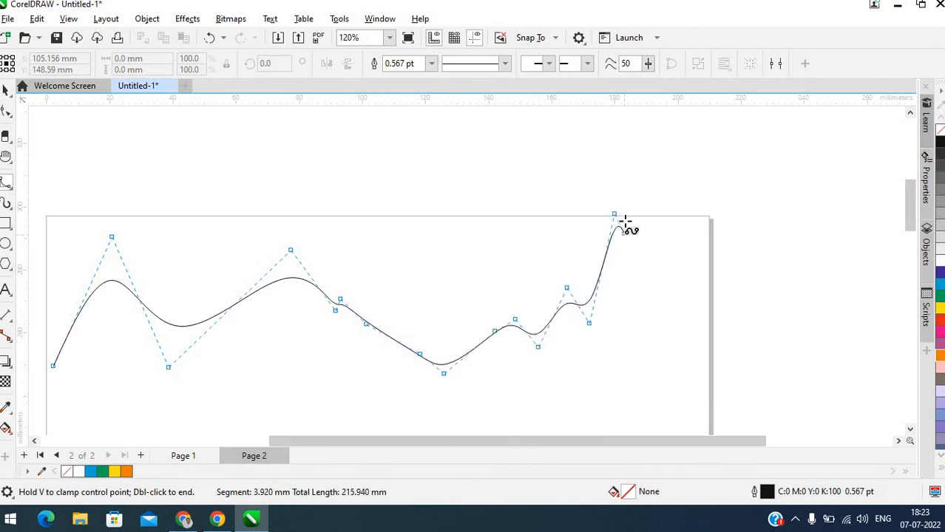
left_click(651, 156)
left_click(689, 279)
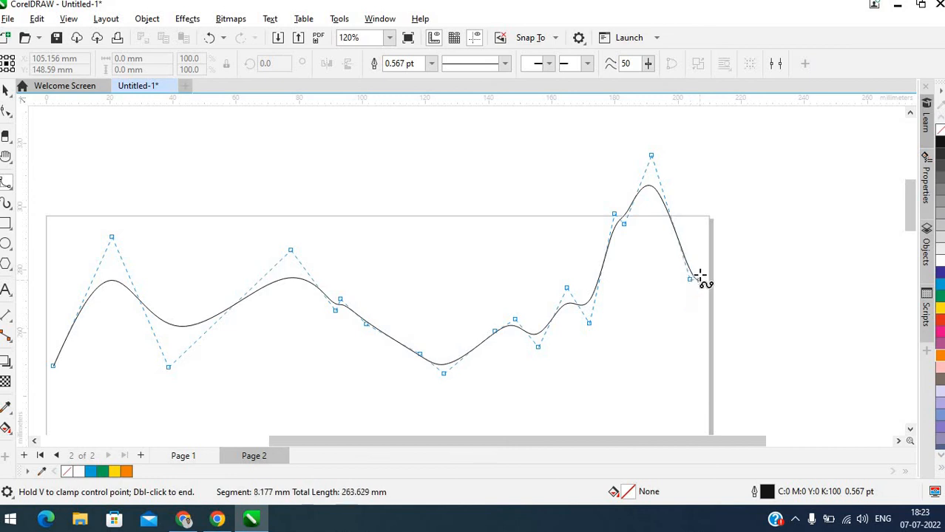
left_click(718, 309)
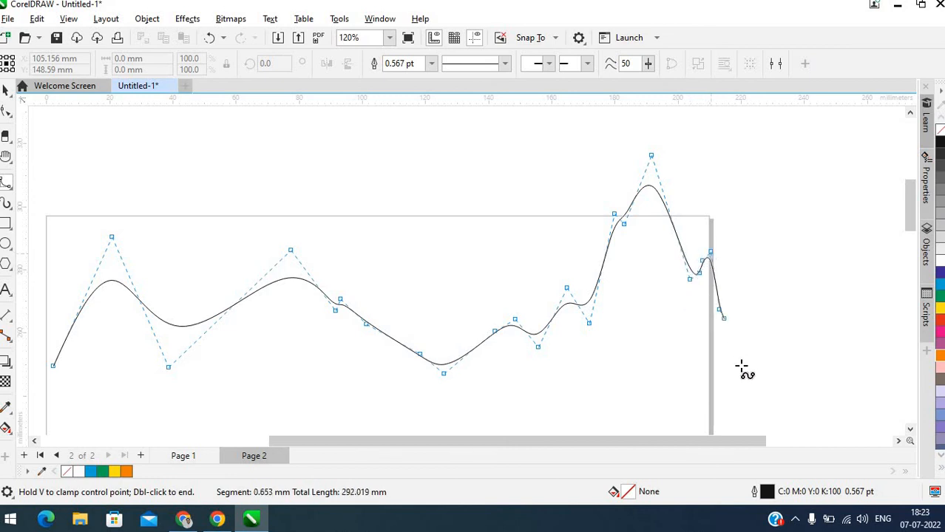
left_click(741, 366)
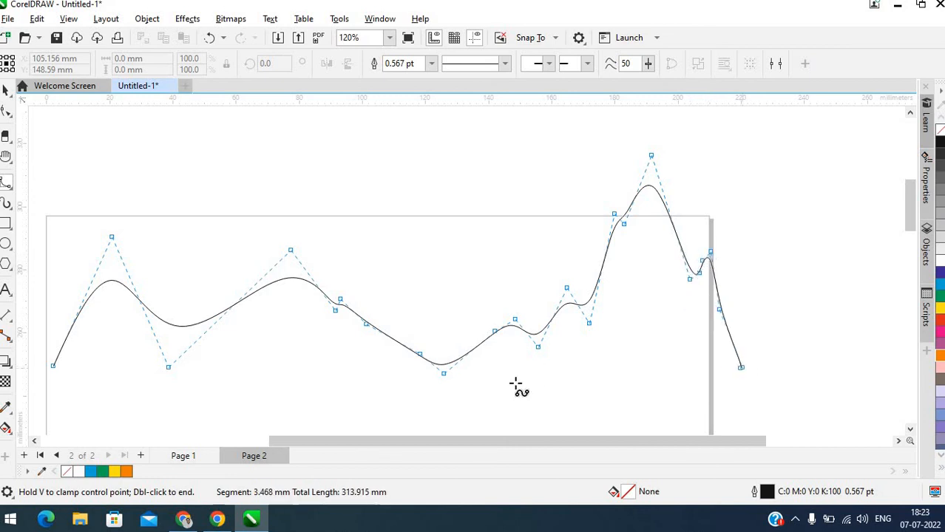
Run the B-Spline curve back below the waves to near its start point and finish it, about 223 by 72 mm overall.
left_click(757, 385)
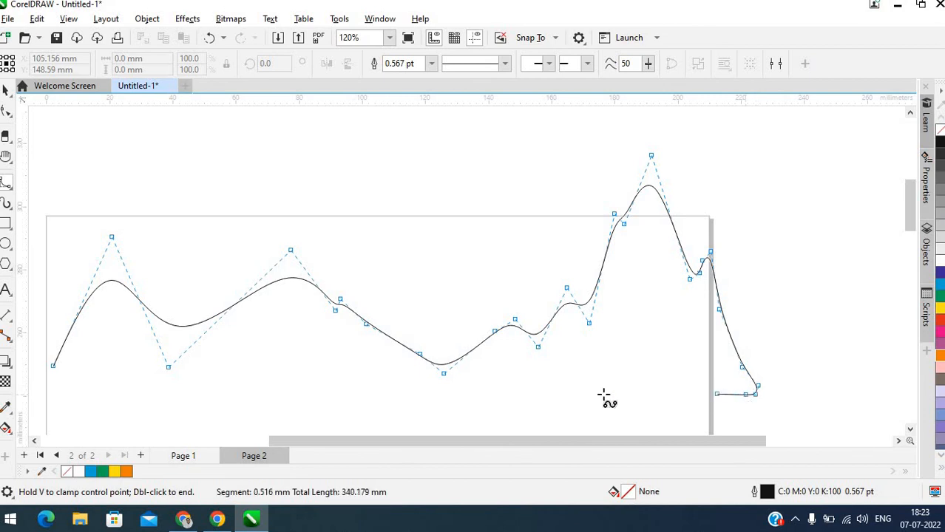
left_click(563, 413)
left_click(167, 413)
left_click(54, 384)
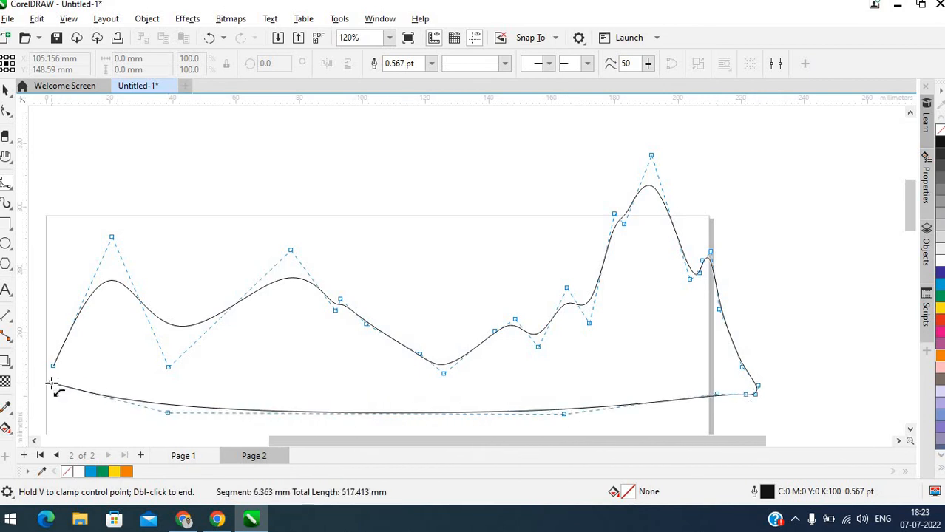
double_click(51, 383)
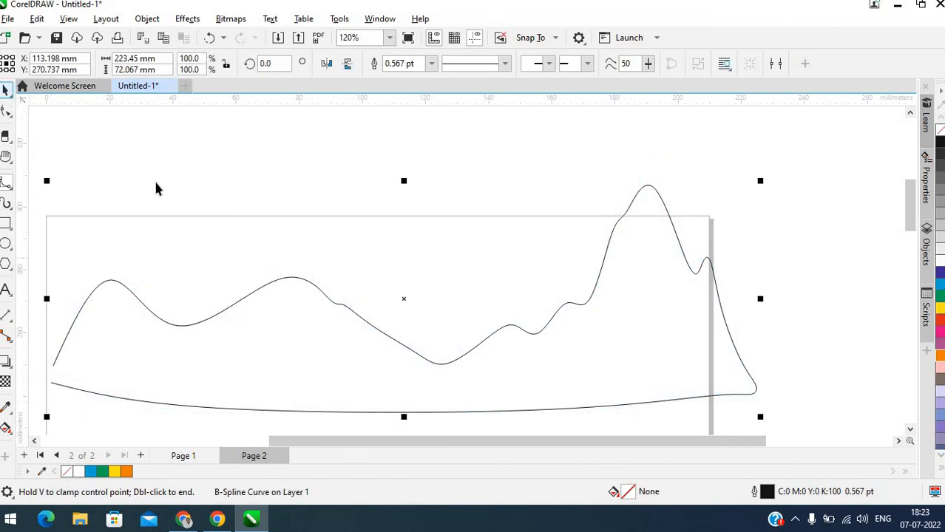
key("space")
key("Escape")
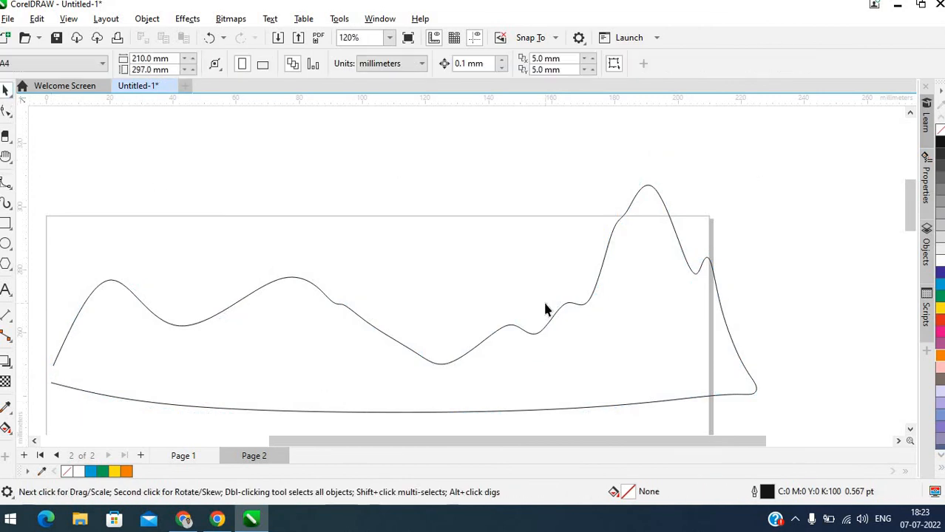
Draw a closed Polyline shape about 195 by 56 mm across the page's upper edge, combining straight segments with freehand curves.
left_click(8, 185)
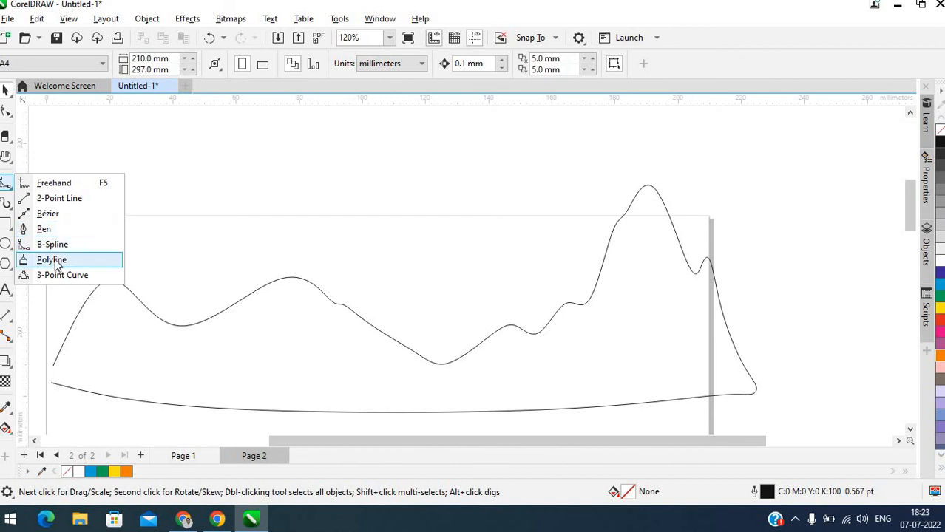
left_click(55, 261)
left_click(160, 175)
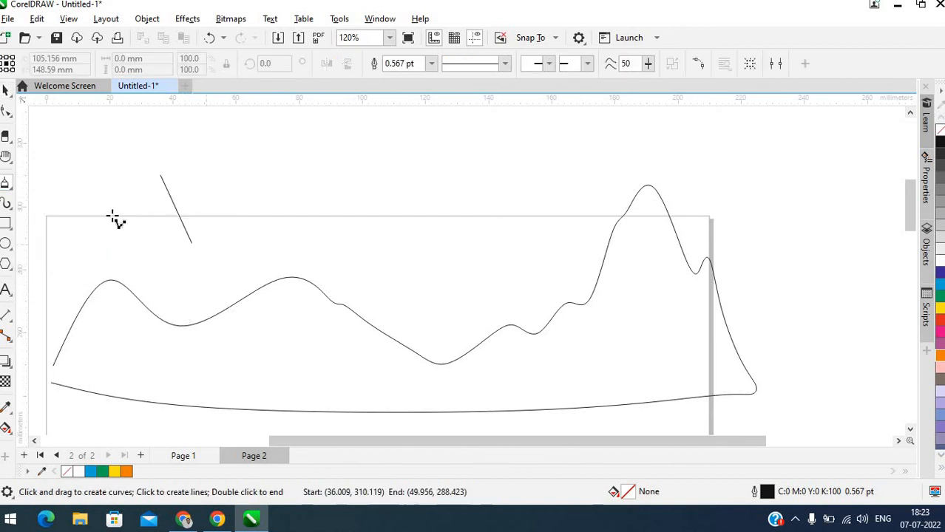
left_click(230, 208)
left_click(268, 282)
left_click(383, 204)
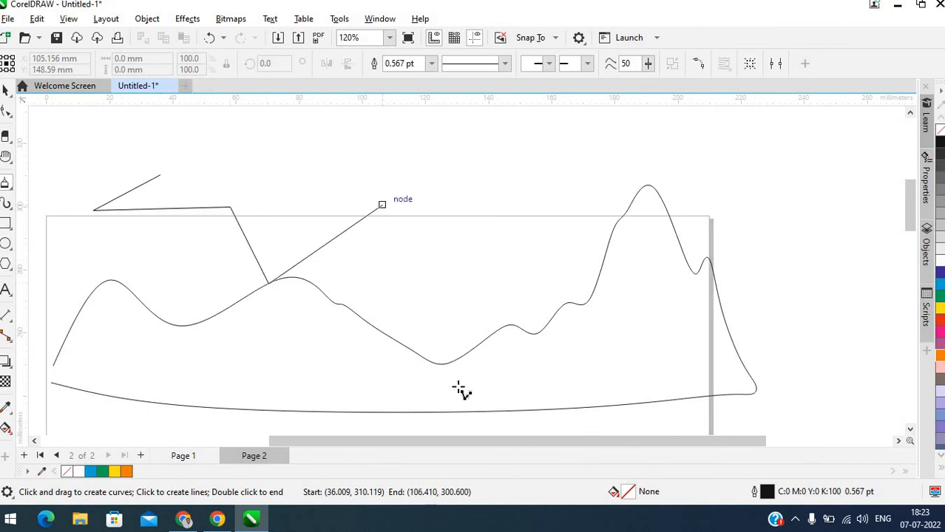
double_click(449, 146)
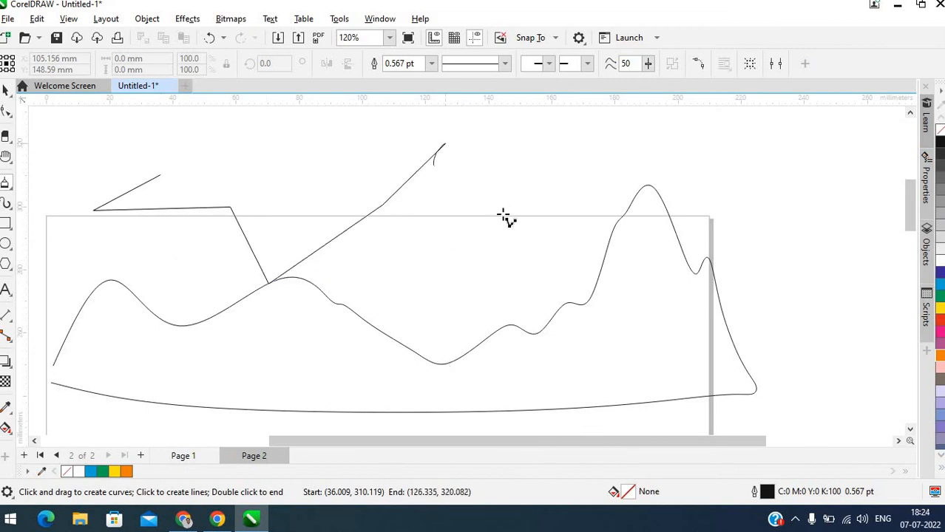
mouse_move(545, 272)
left_mouse_down()
mouse_move(517, 159)
mouse_move(697, 166)
mouse_move(710, 137)
mouse_move(558, 112)
mouse_move(391, 111)
mouse_move(314, 157)
left_mouse_up()
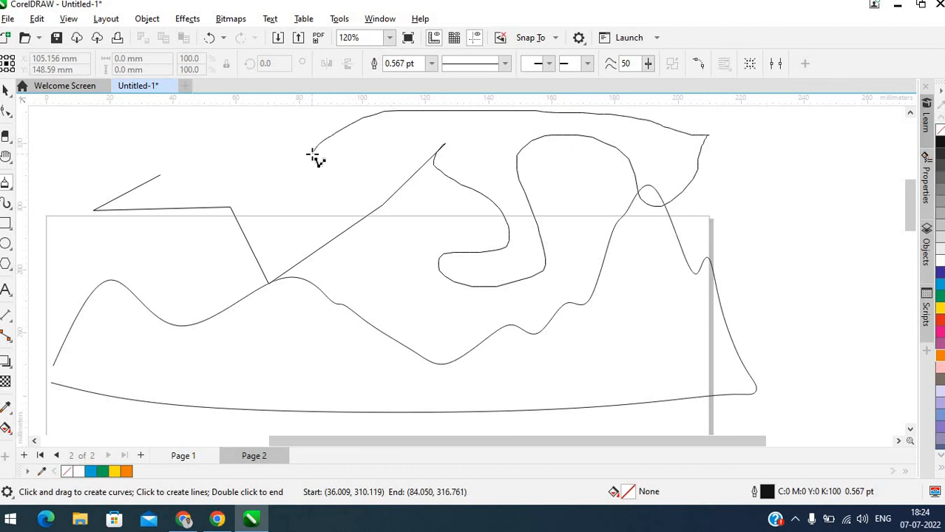
left_click(160, 175)
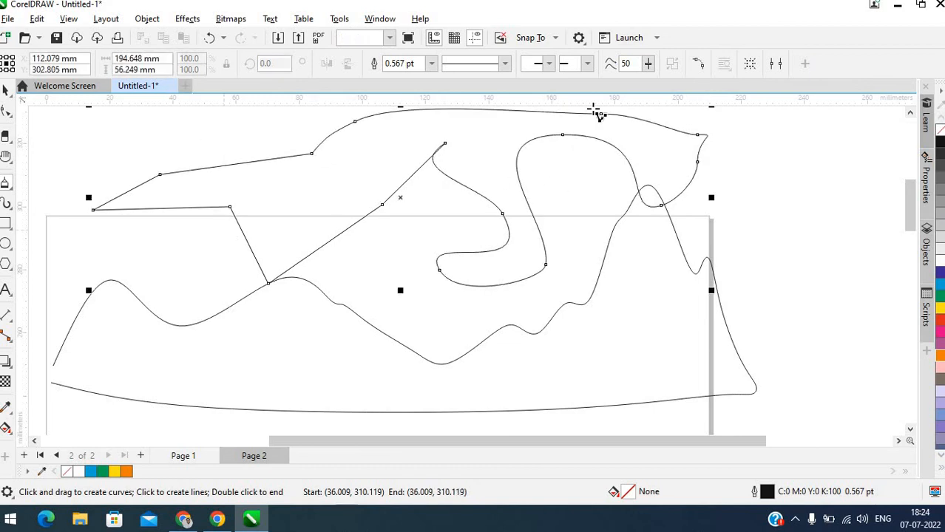
Draw an arc about 19 by 12 mm with the 3-Point Curve tool in the empty area left of the page.
left_click(7, 184)
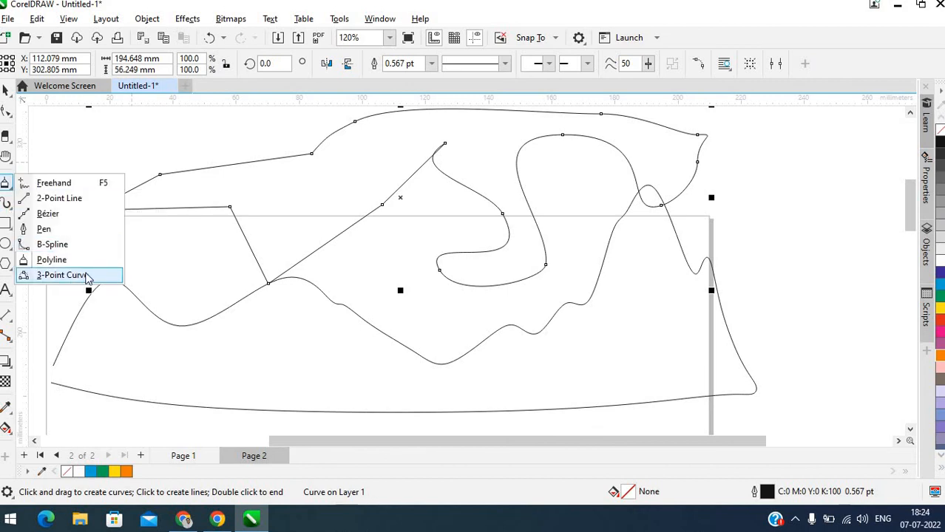
left_click(62, 275)
scroll(498, 295, "down", 3)
scroll(83, 279, "up", 2)
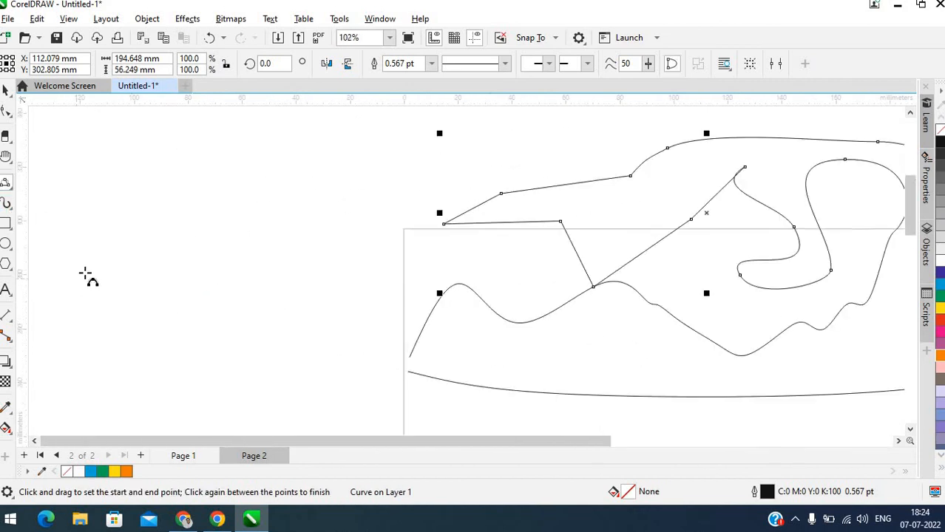
scroll(85, 275, "up", 2)
left_click_drag(198, 185, 180, 186)
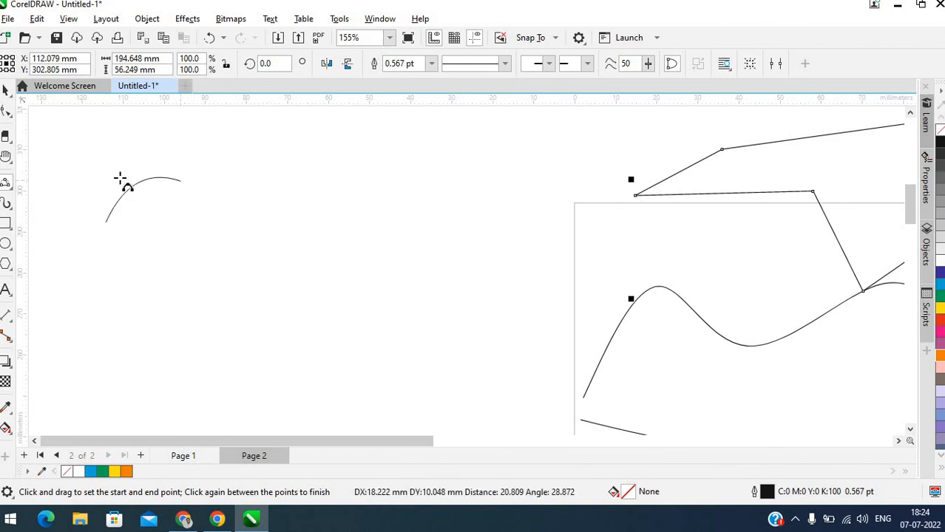
left_click(200, 181)
Add a wider second arc and a lower closing curve to form a closed lip shape about 57 by 24 mm.
left_click_drag(339, 153, 338, 151)
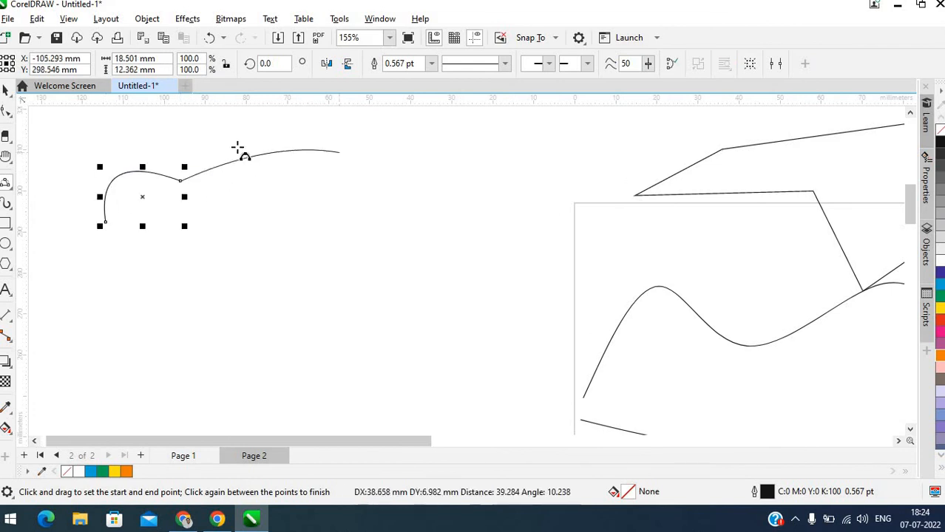
left_click(196, 186)
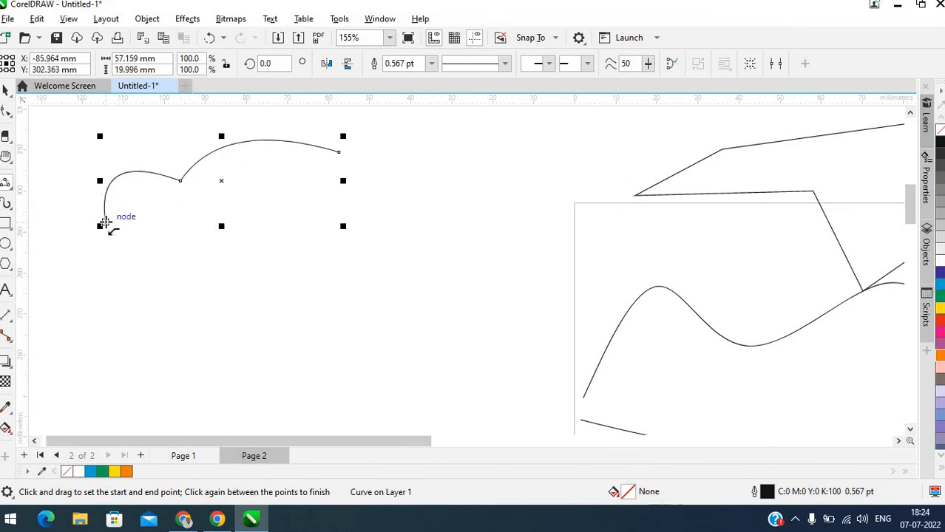
left_click_drag(105, 223, 338, 151)
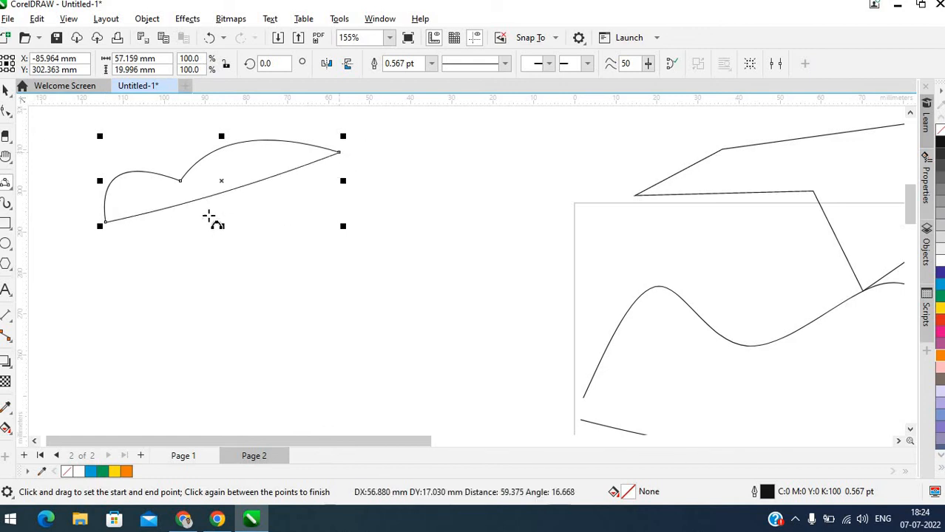
left_click(135, 236)
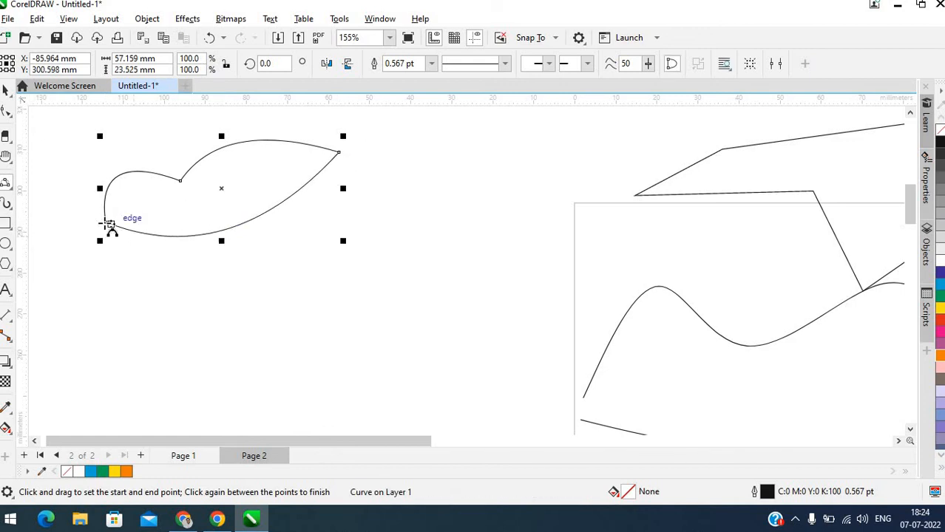
Draw a bowed 3-Point Curve midline inside the lip shape and move its end node onto the shape's right tip.
left_click_drag(246, 193, 329, 161)
left_click_drag(337, 153, 337, 152)
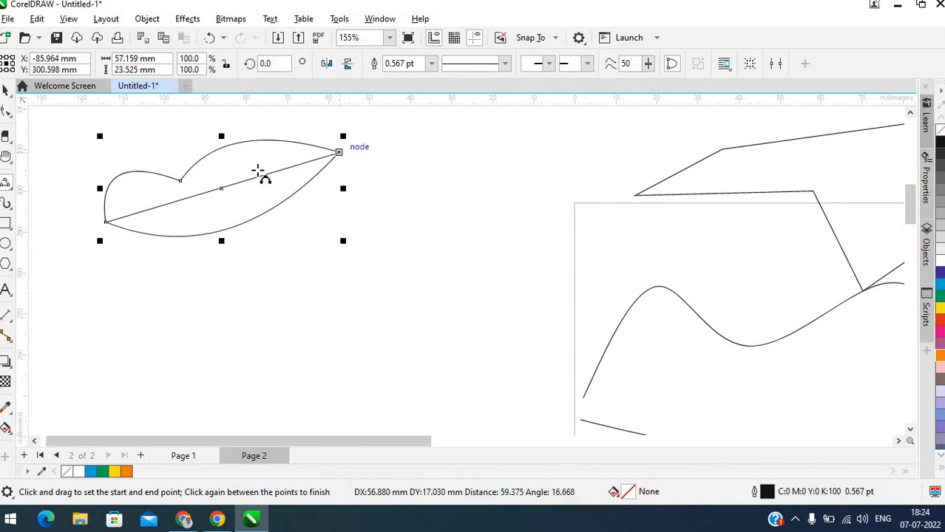
left_click(218, 198)
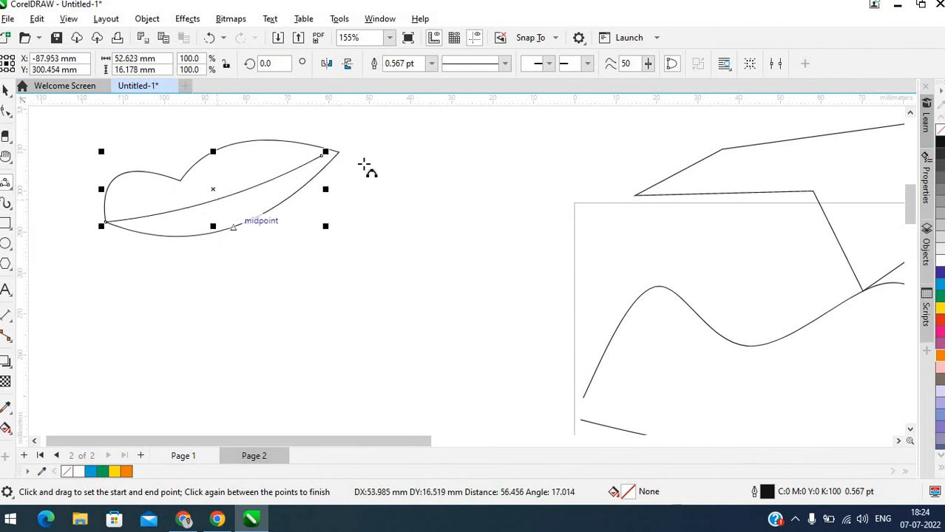
key("F10")
left_click_drag(317, 161, 348, 162)
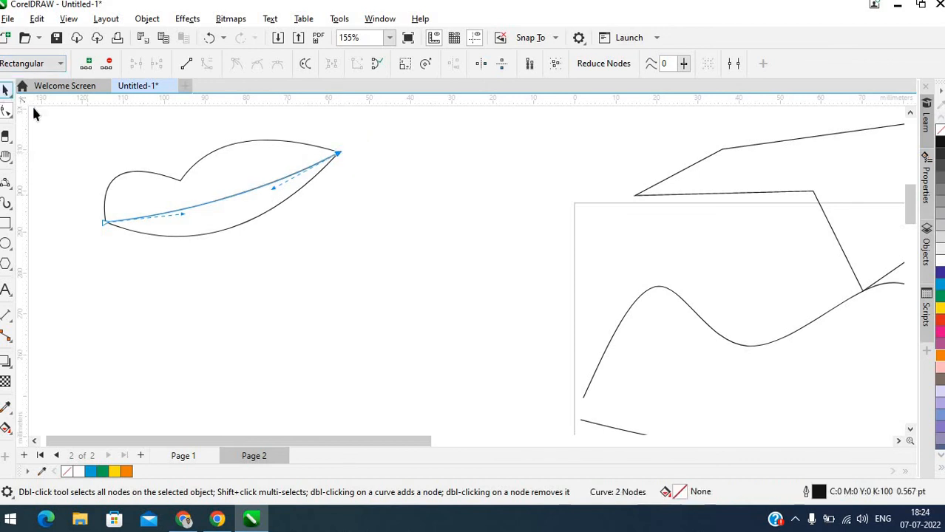
Fill the closed lip shape with red and deselect it.
key("space")
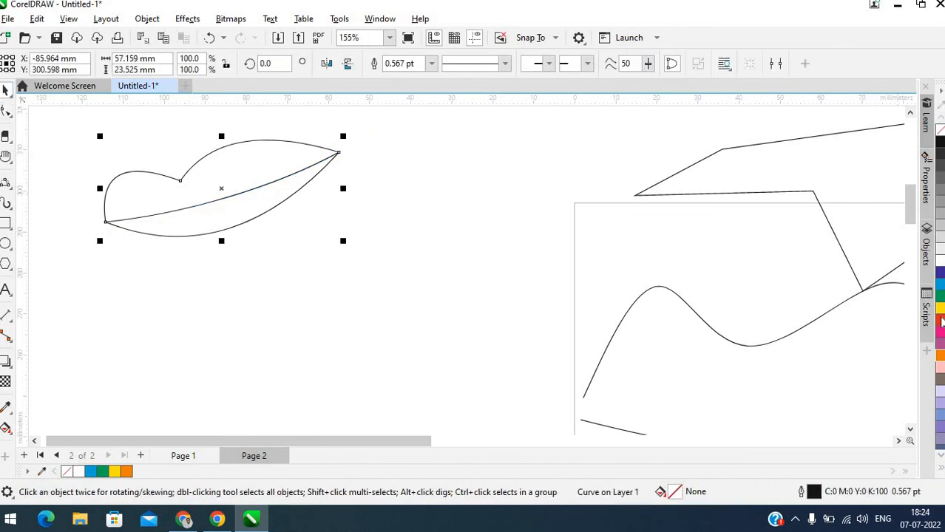
left_click(940, 320)
left_click(532, 259)
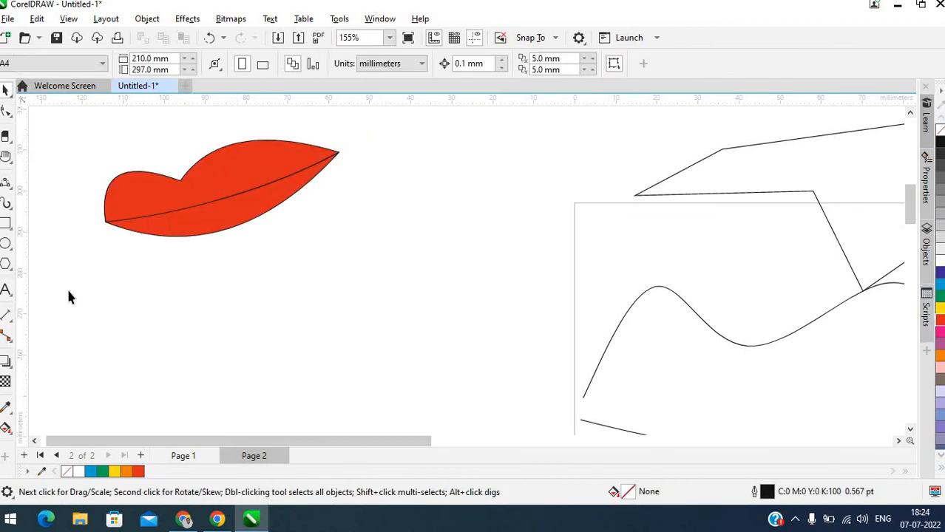
left_click(7, 184)
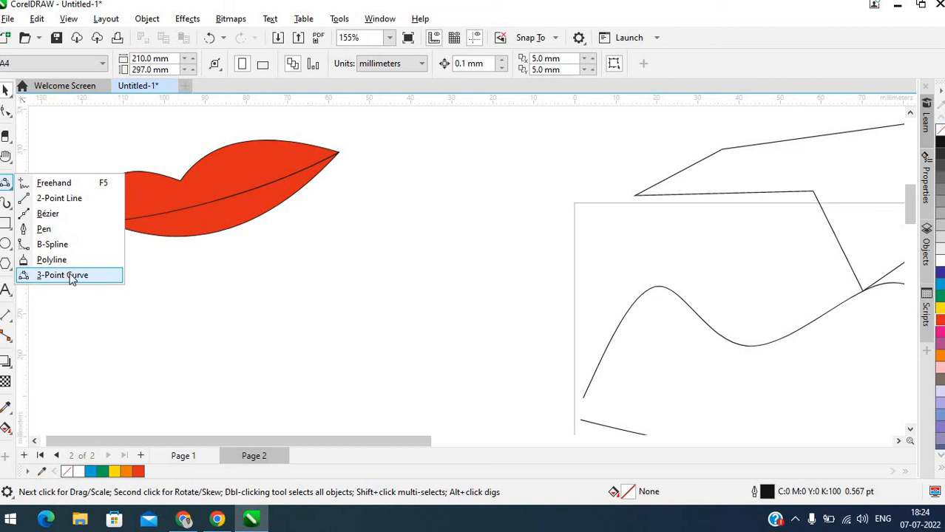
left_click(749, 35)
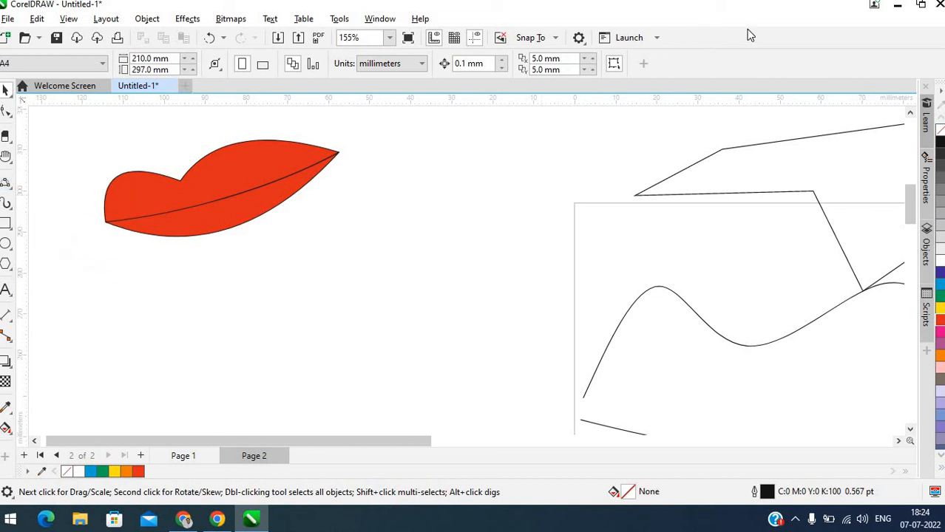